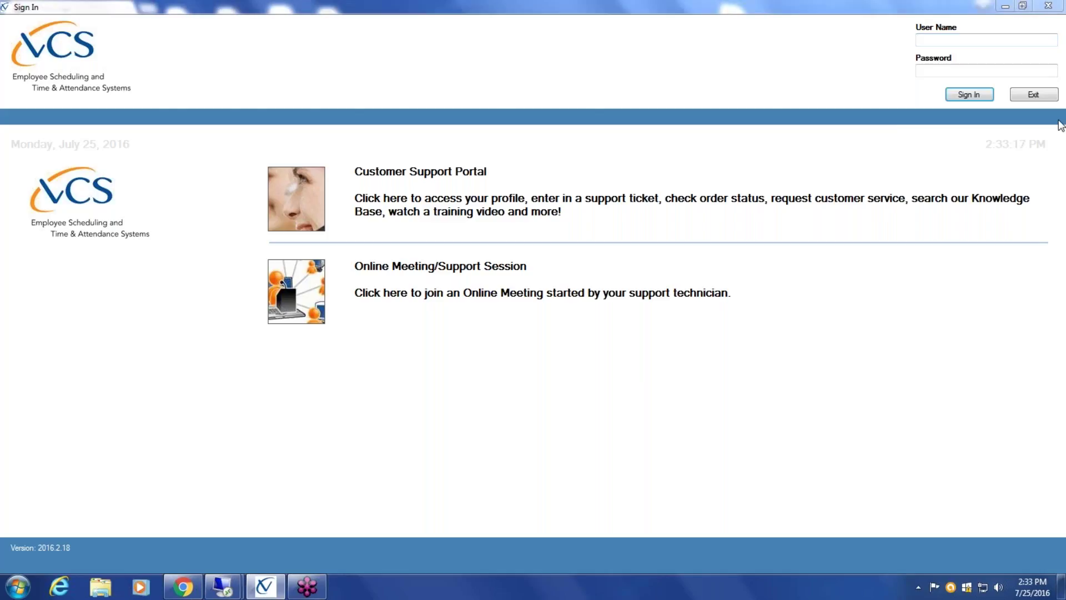
- Bring the sign-in window into focus and ready its user name and password fields
click(1023, 9)
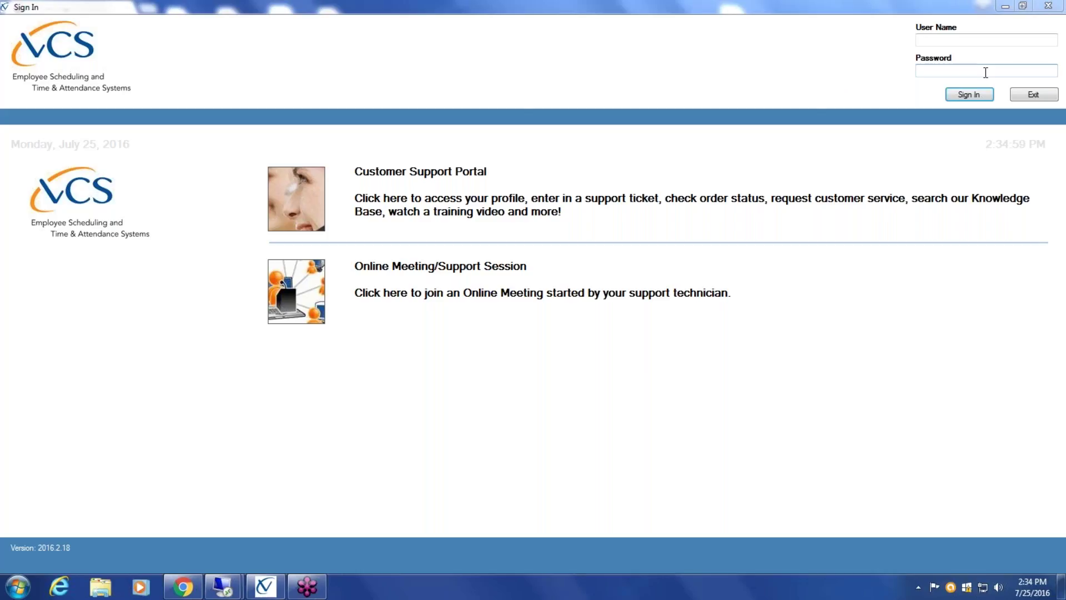
click(952, 40)
click(950, 69)
click(948, 37)
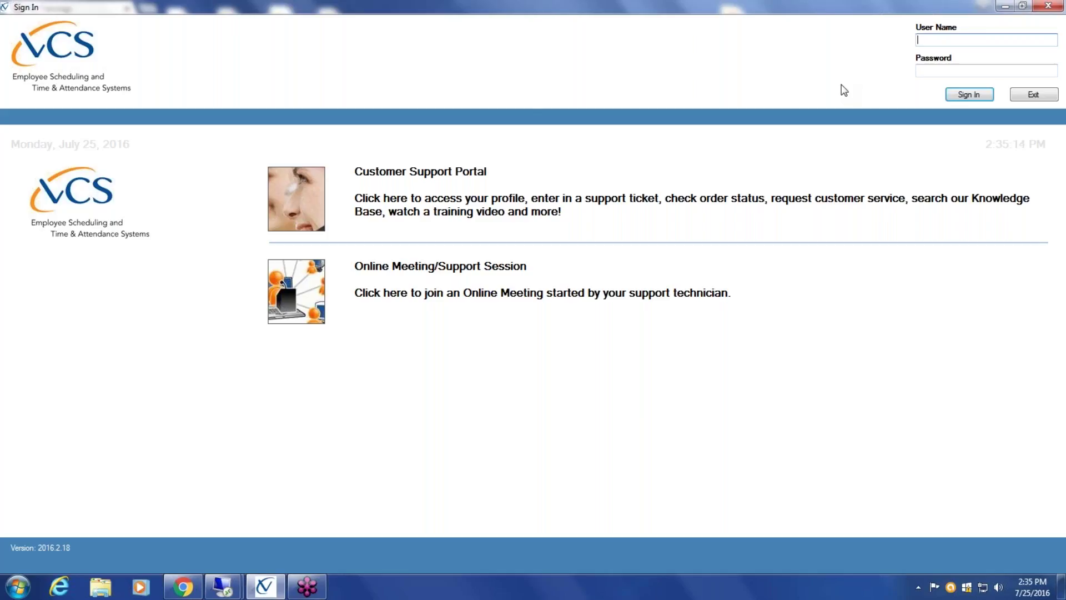
click(938, 68)
click(933, 41)
click(938, 70)
click(935, 39)
click(931, 69)
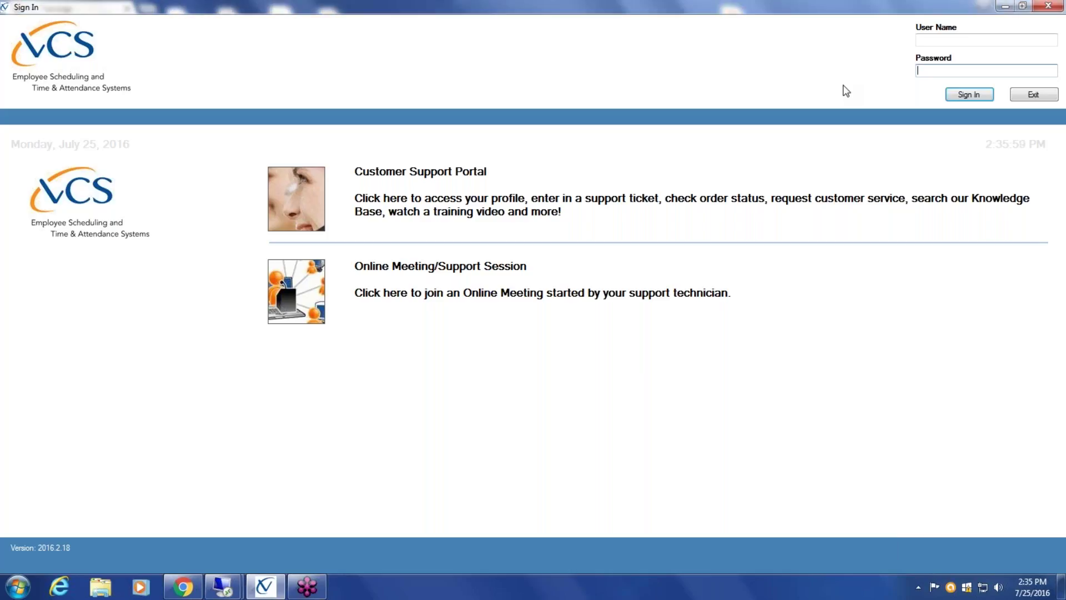
- Sign in as secadm with the account password, reaching the Police Dept. Schedule's administration functions
click(936, 41)
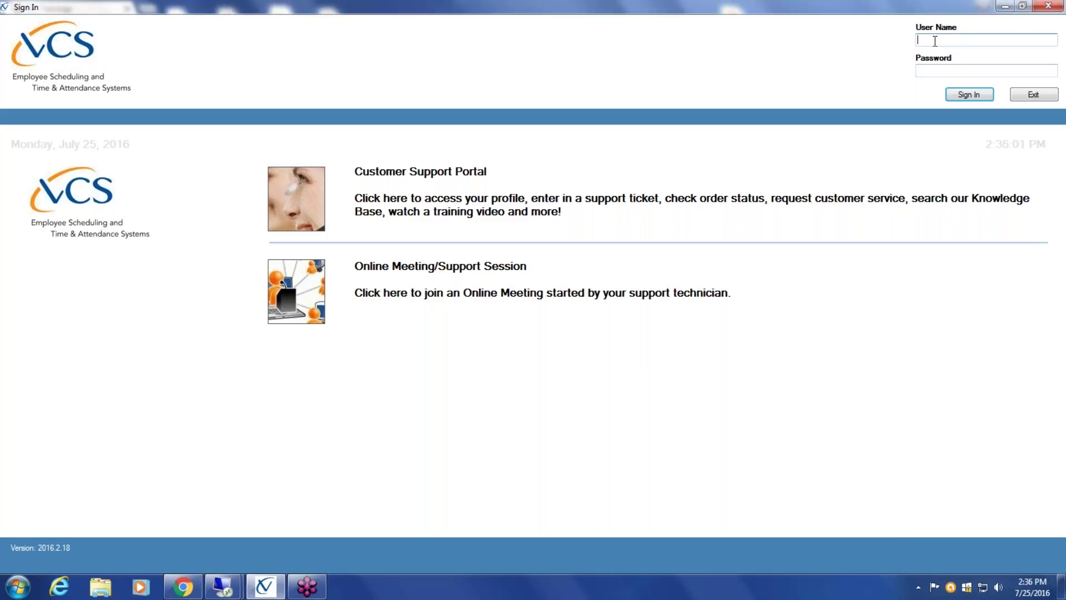
text(secadm)
text(••••••)
click(977, 96)
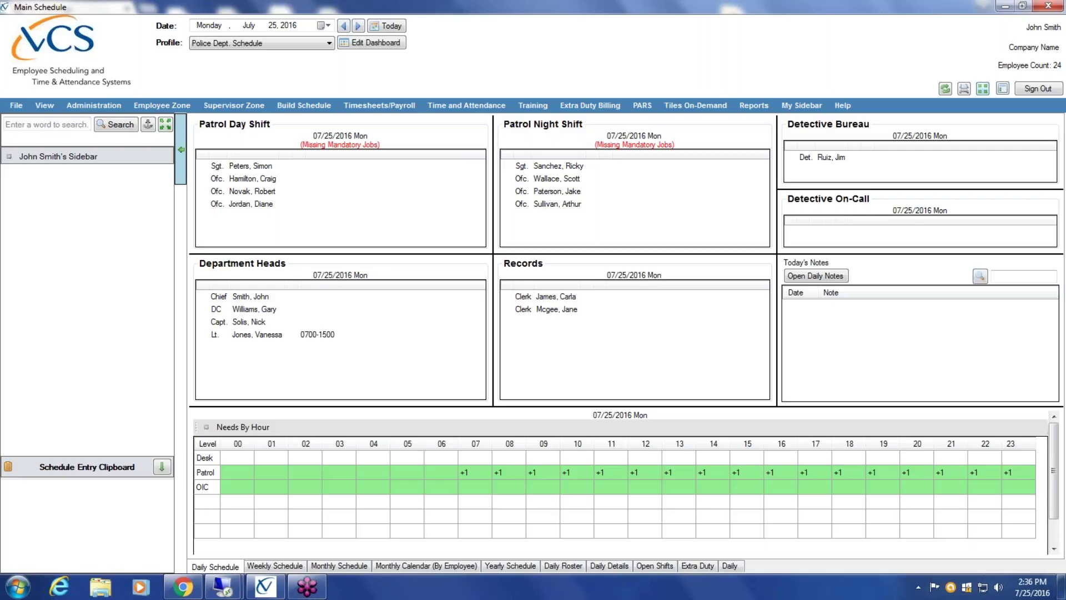
click(86, 109)
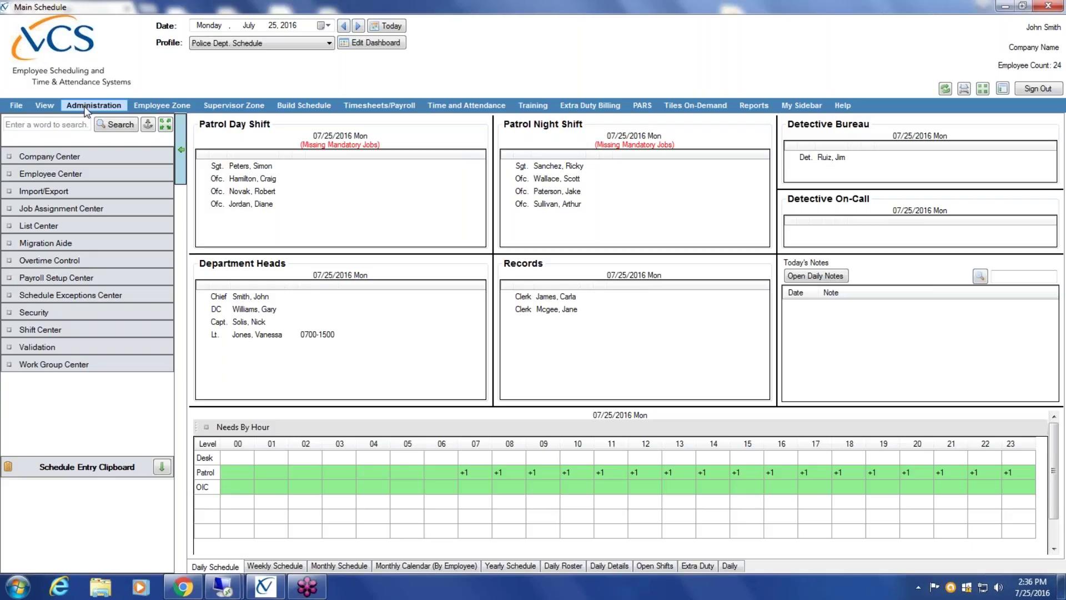
- Expand Employee Center and open the Employee Profile editor
click(66, 172)
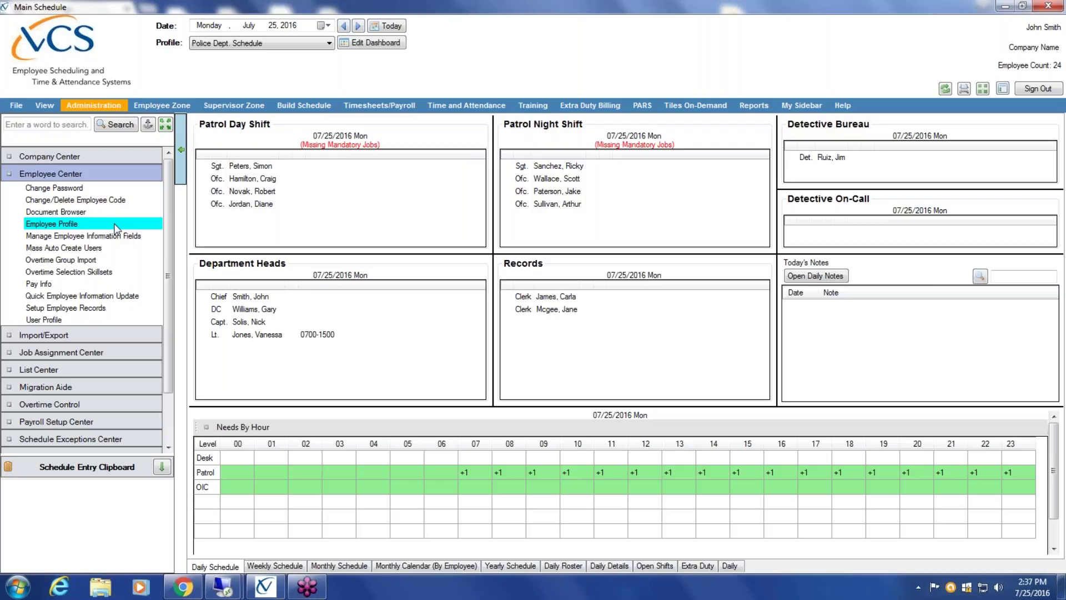
click(115, 228)
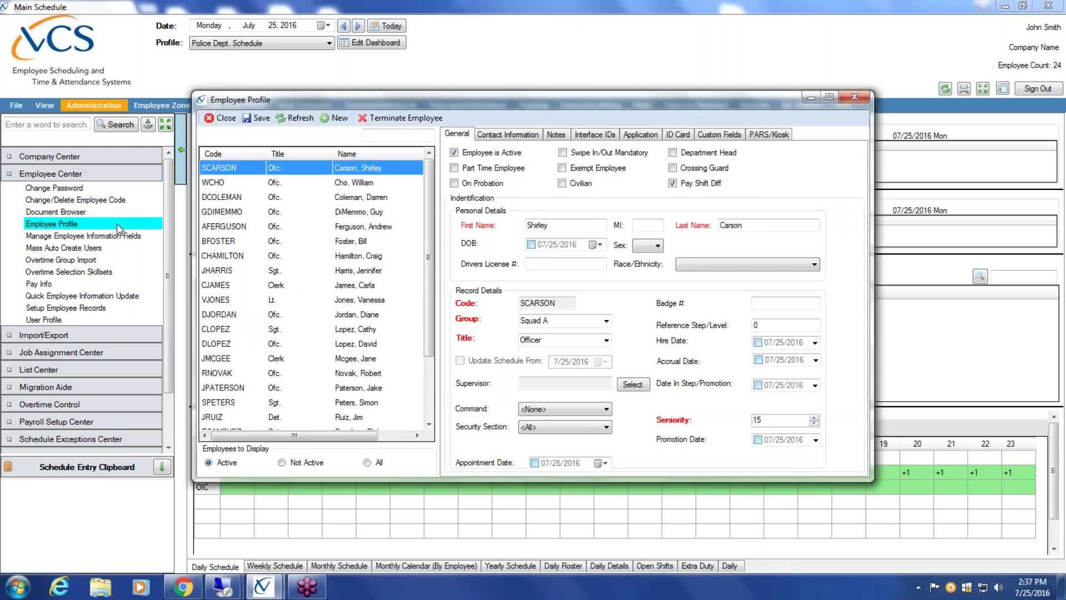
- Scroll the active employee list and view the selected employee's contact information
mouse_move(426, 192)
mouse_down()
mouse_move(426, 273)
mouse_move(427, 178)
mouse_up()
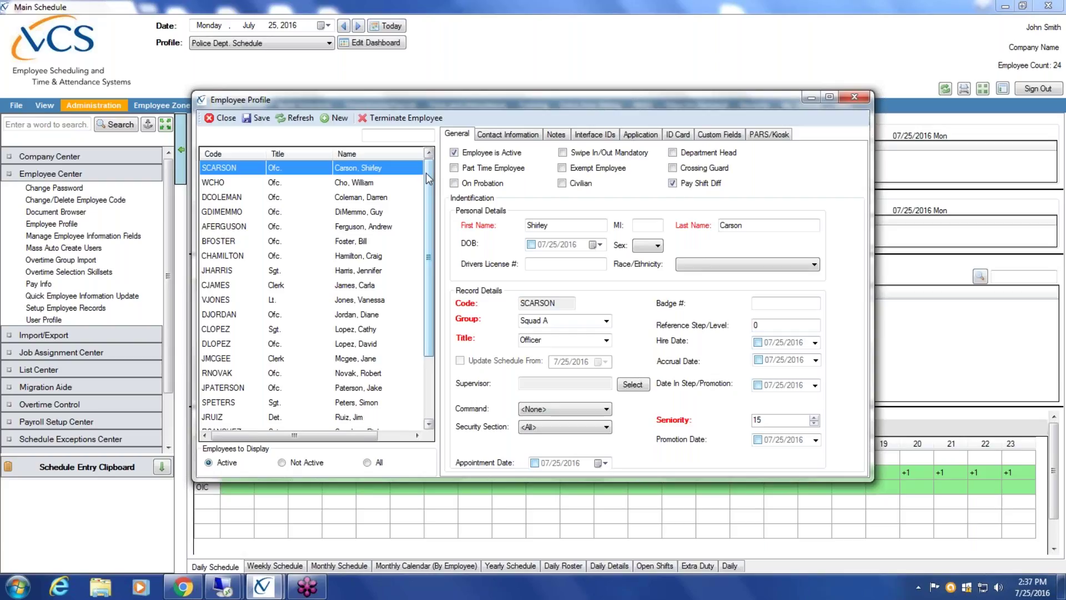
click(522, 135)
click(563, 137)
click(595, 135)
click(640, 135)
click(680, 135)
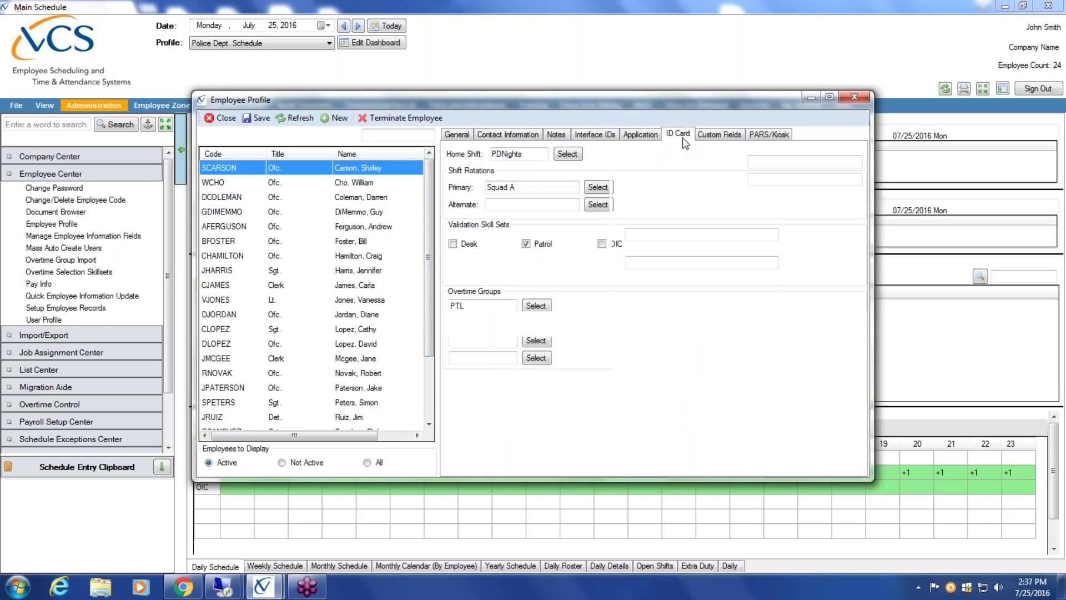
click(456, 135)
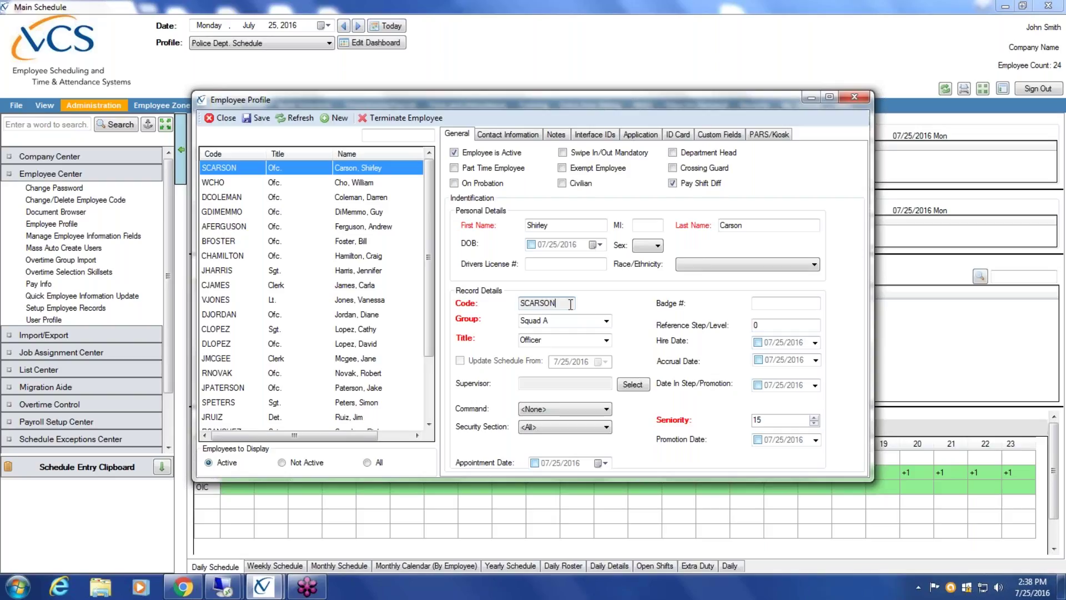
- Review the group options keeping Squad A, then bring up the employee title list
click(606, 322)
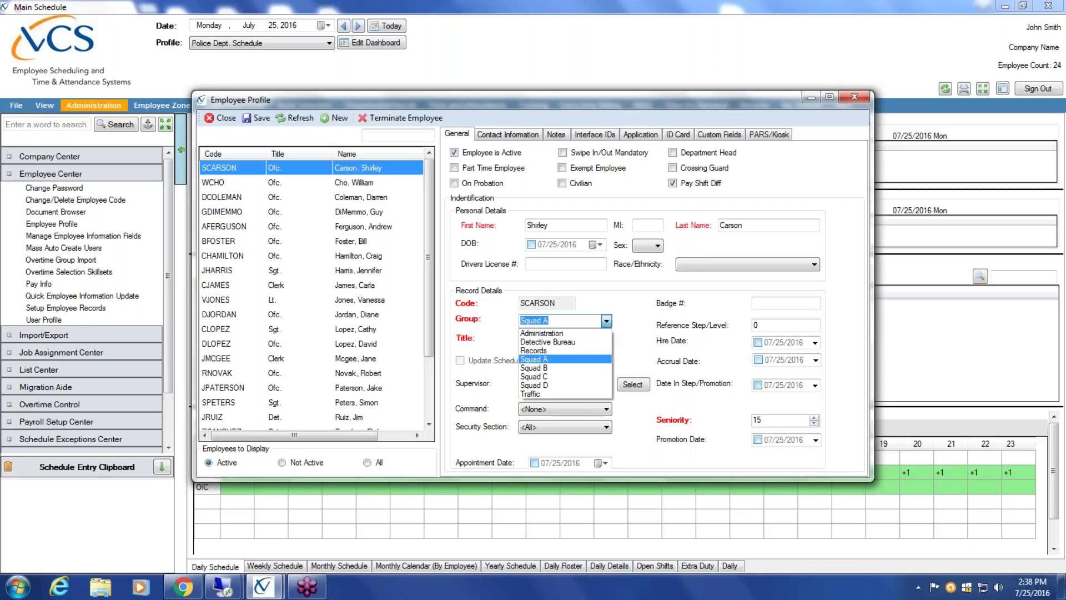
click(629, 318)
click(605, 343)
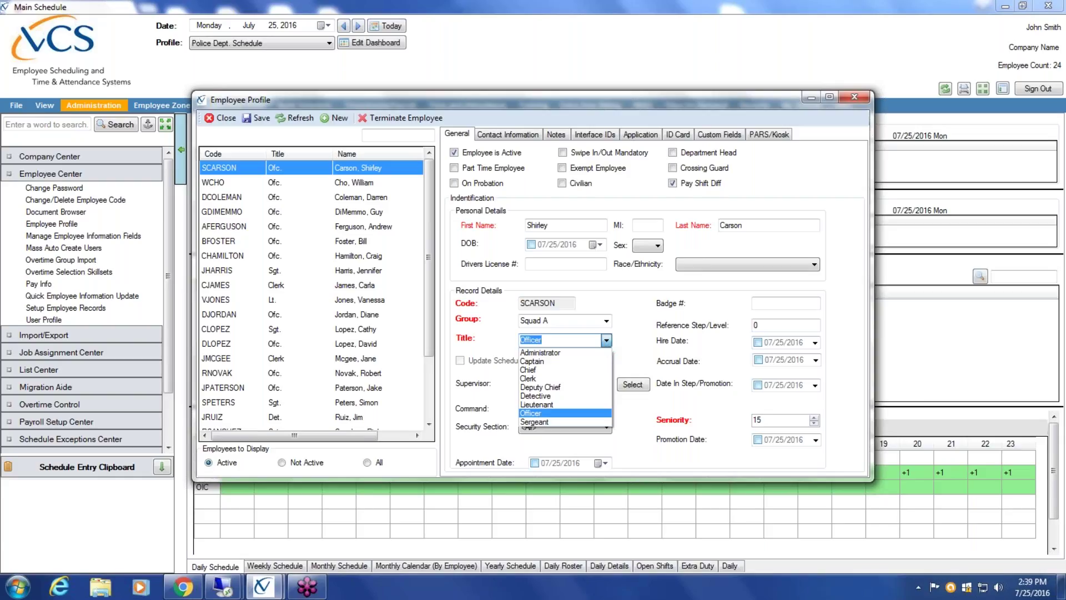
click(630, 341)
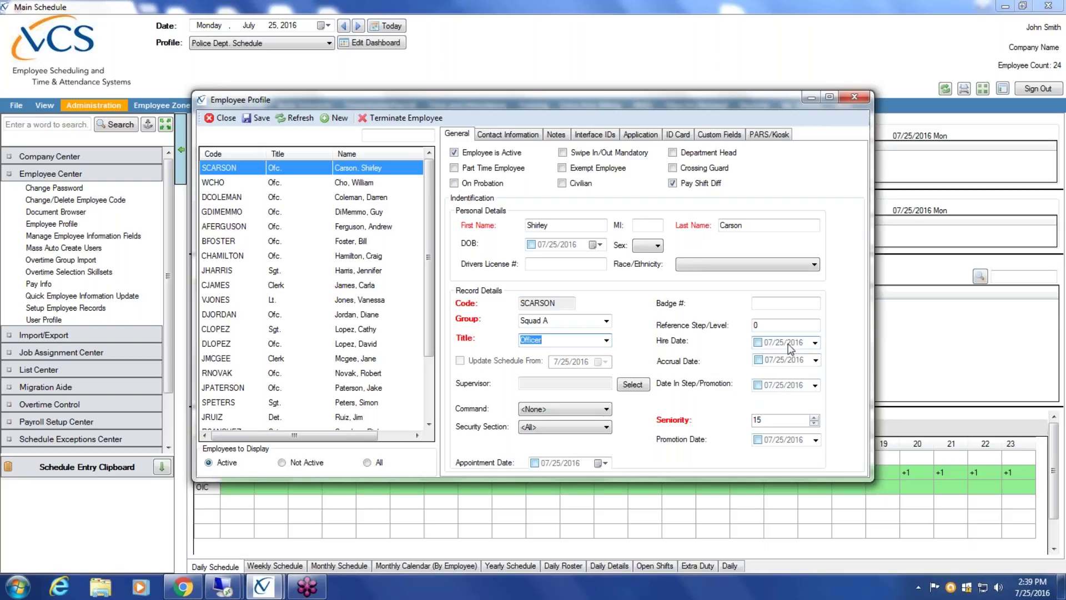
click(764, 420)
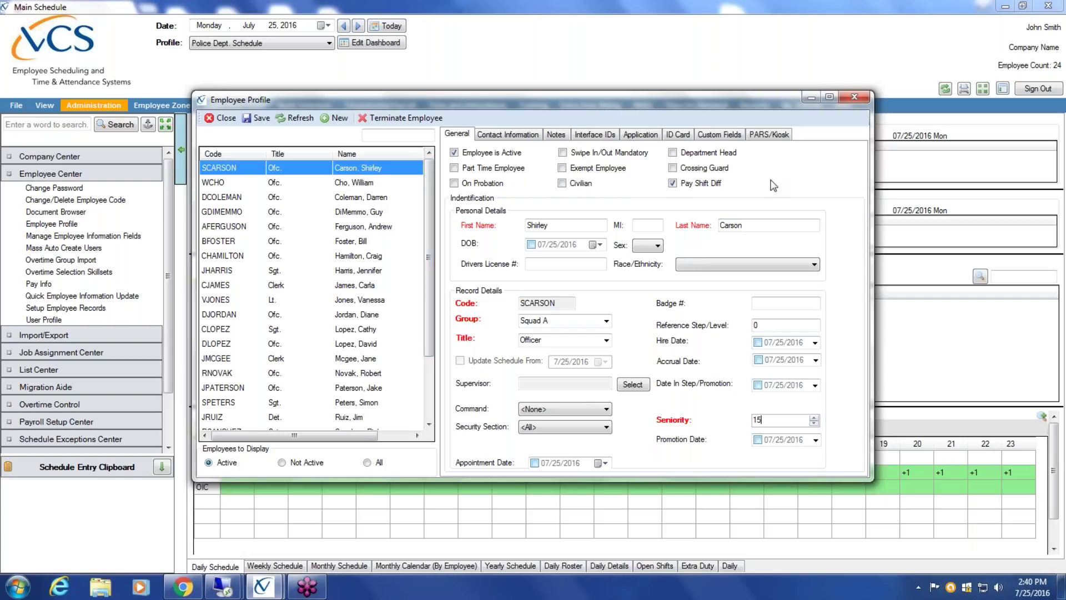
- Check the existing employee's contact details, return to General, and start a blank employee record
click(526, 142)
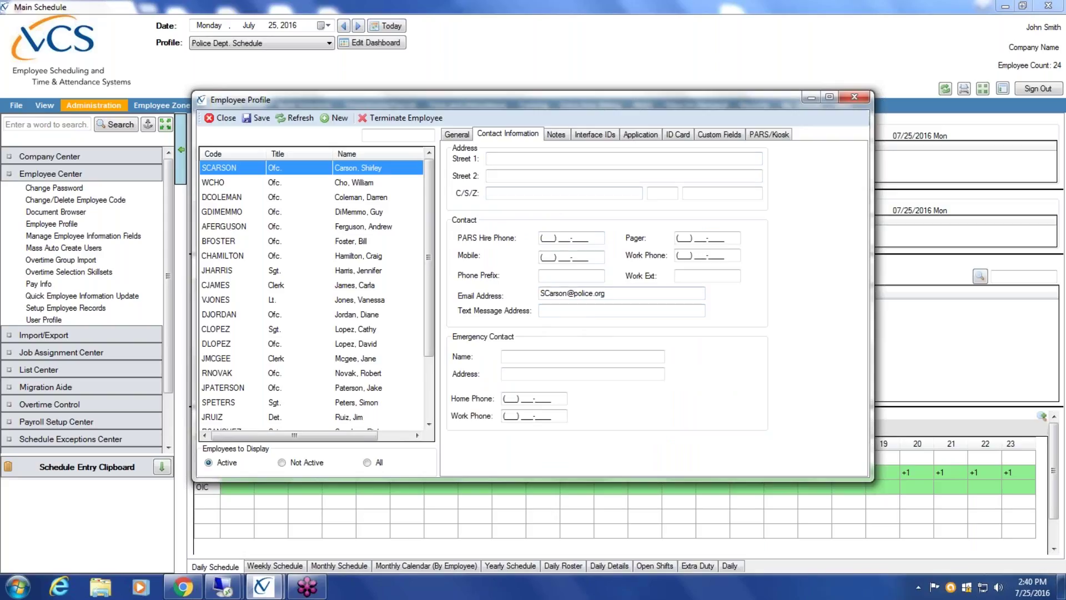
click(457, 135)
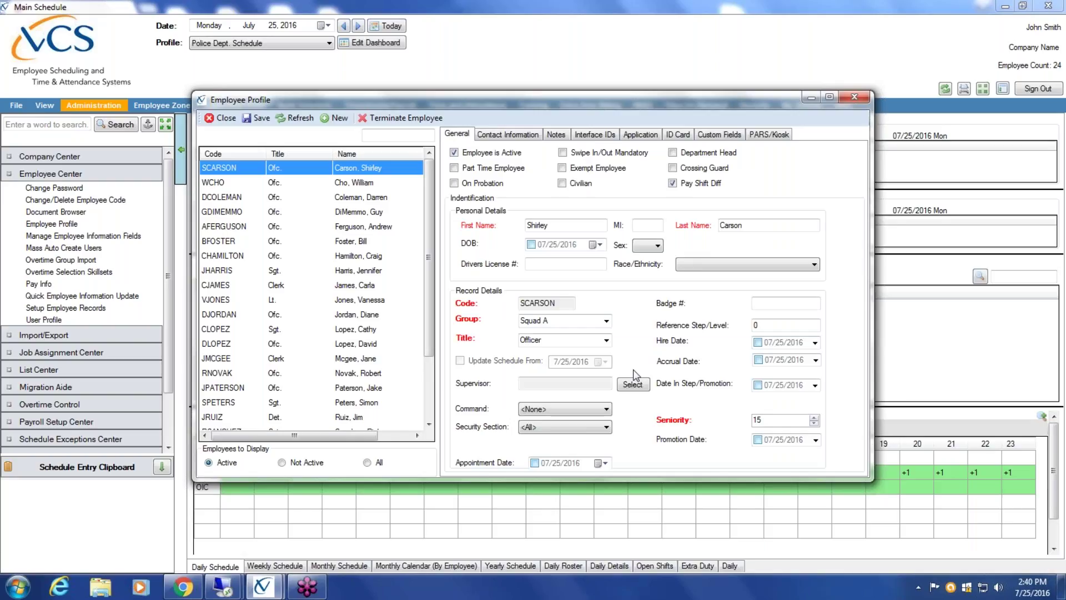
click(343, 116)
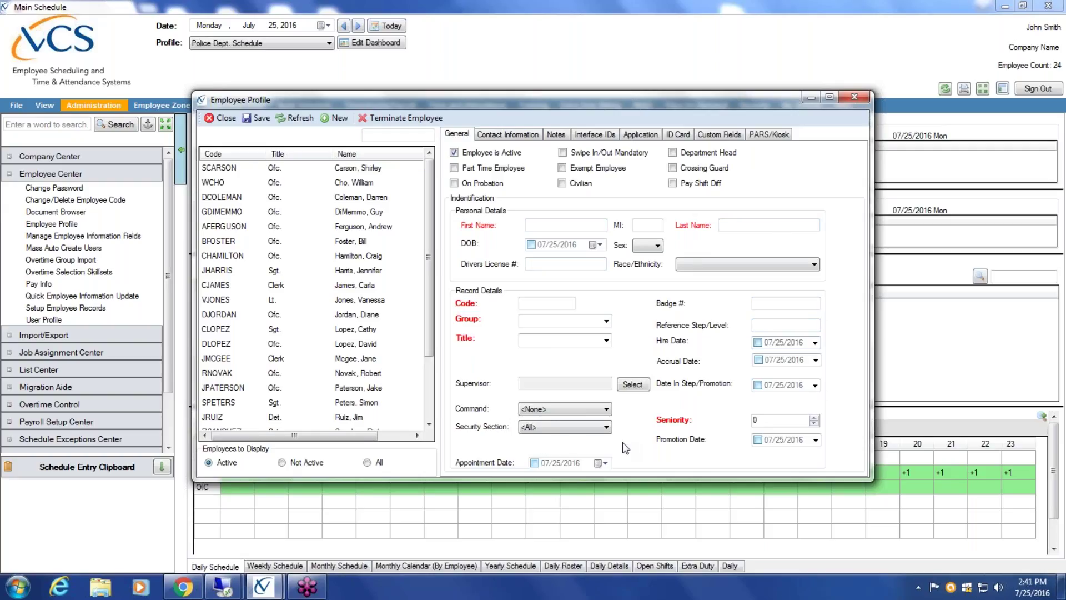
- Enter the new employee's first name and last name in the profile
click(534, 225)
key(Tab)
key(Tab)
- Enter an employee code derived from the new employee's name
click(540, 303)
click(606, 321)
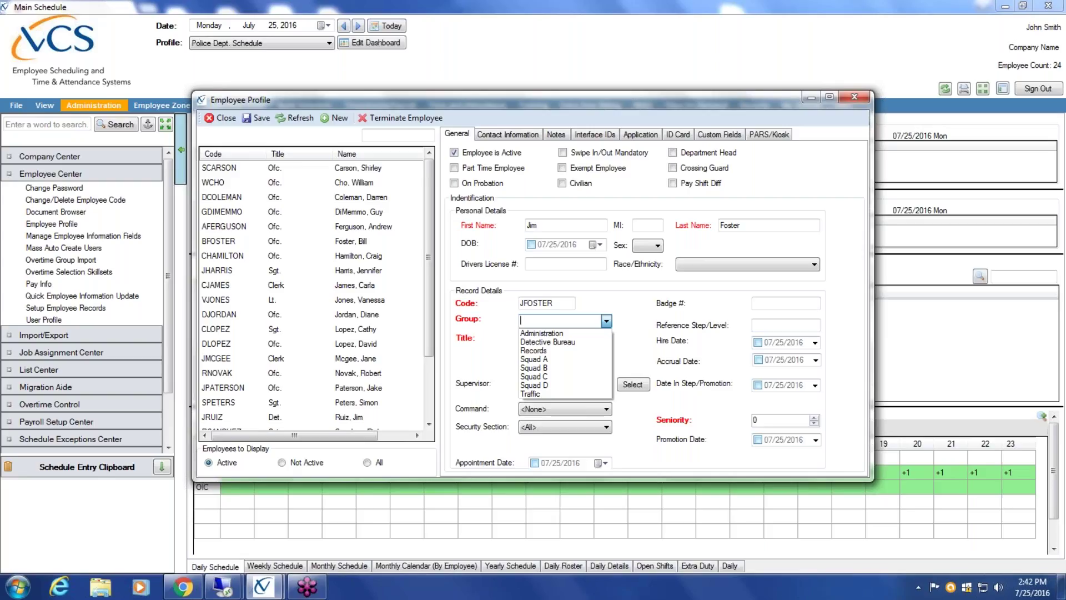
- Assign the new employee to group Squad A with the title Officer
click(573, 358)
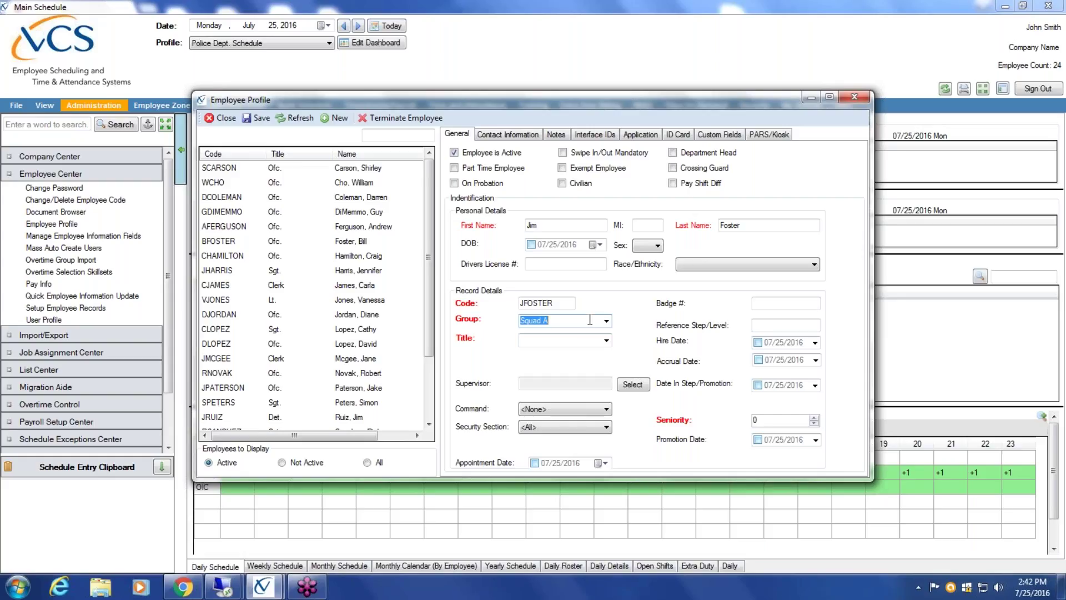
click(606, 341)
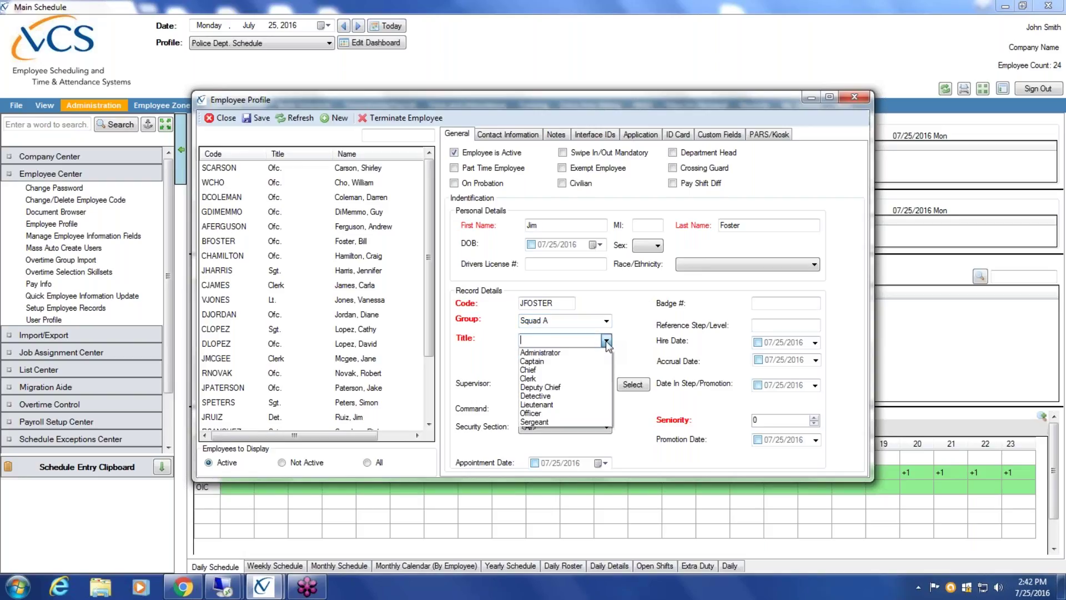
click(564, 414)
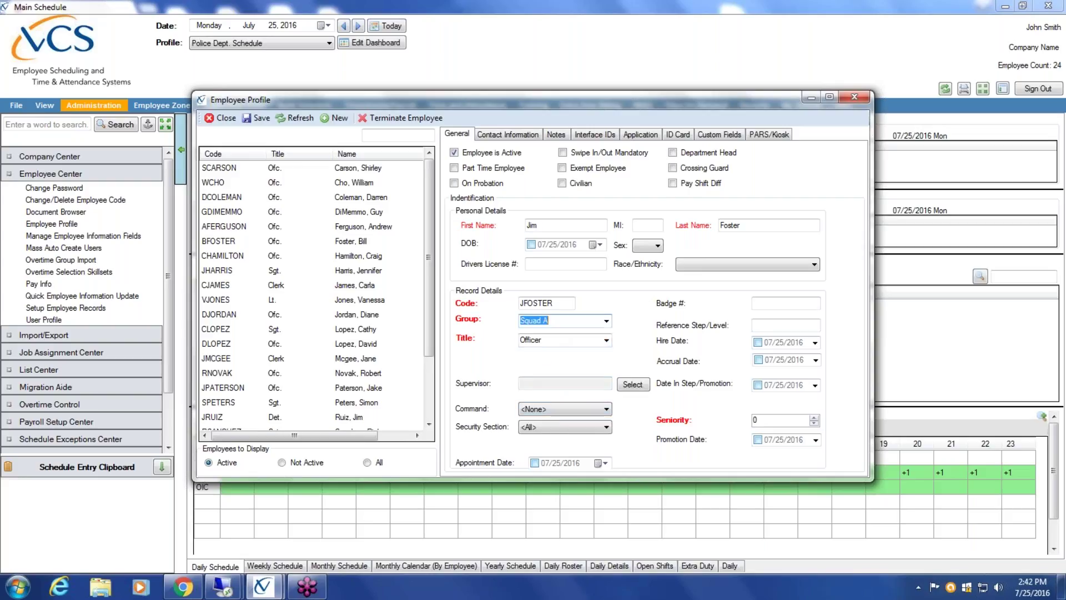
click(607, 322)
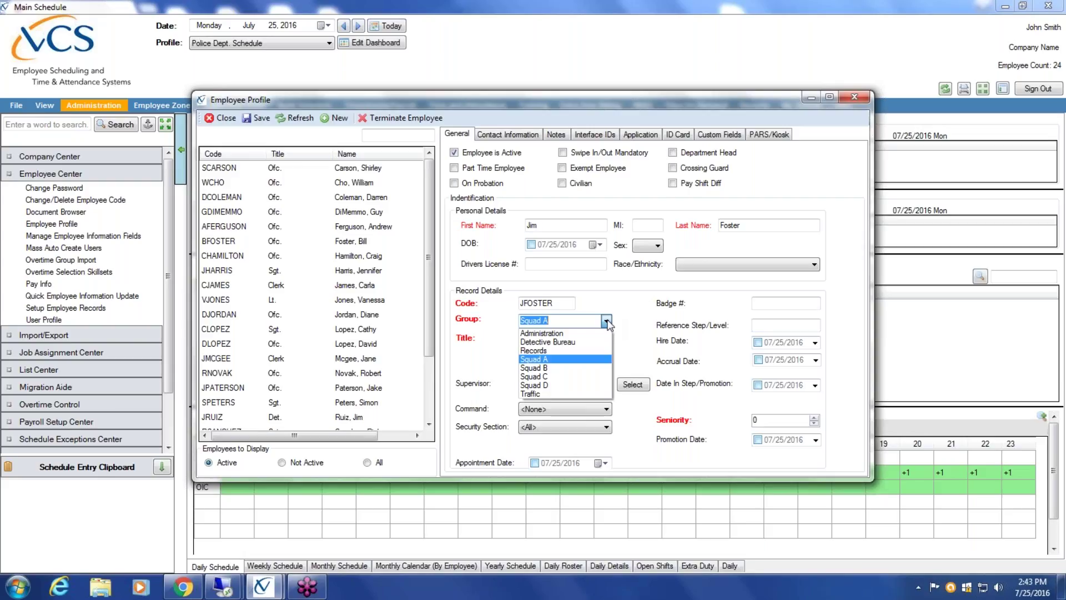
- Keep Squad A as the group and set the employee's seniority to 25
click(581, 360)
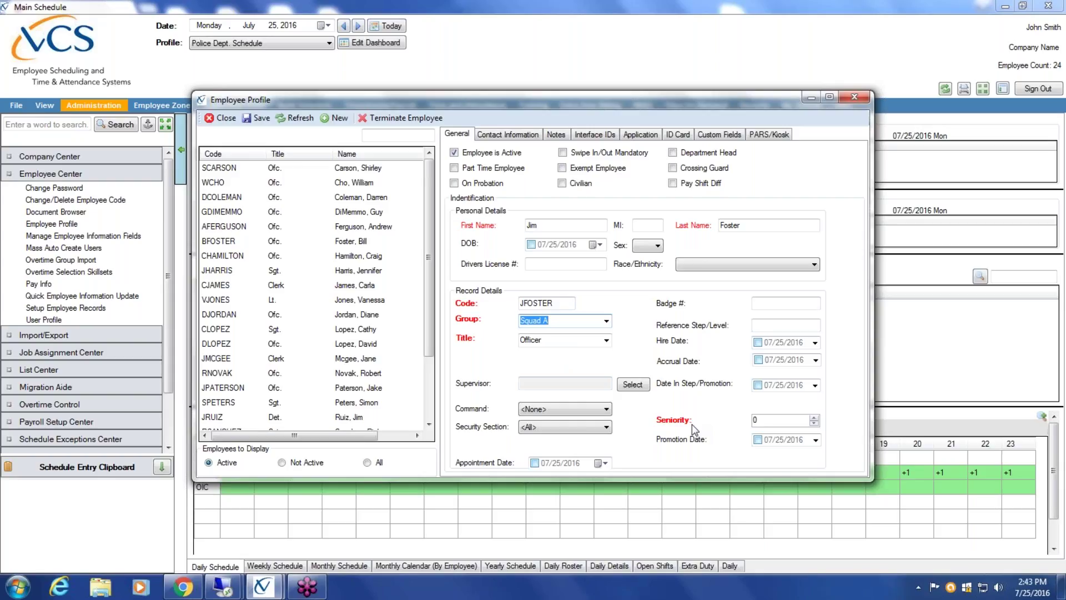
click(768, 421)
key(BackSpace)
text(25)
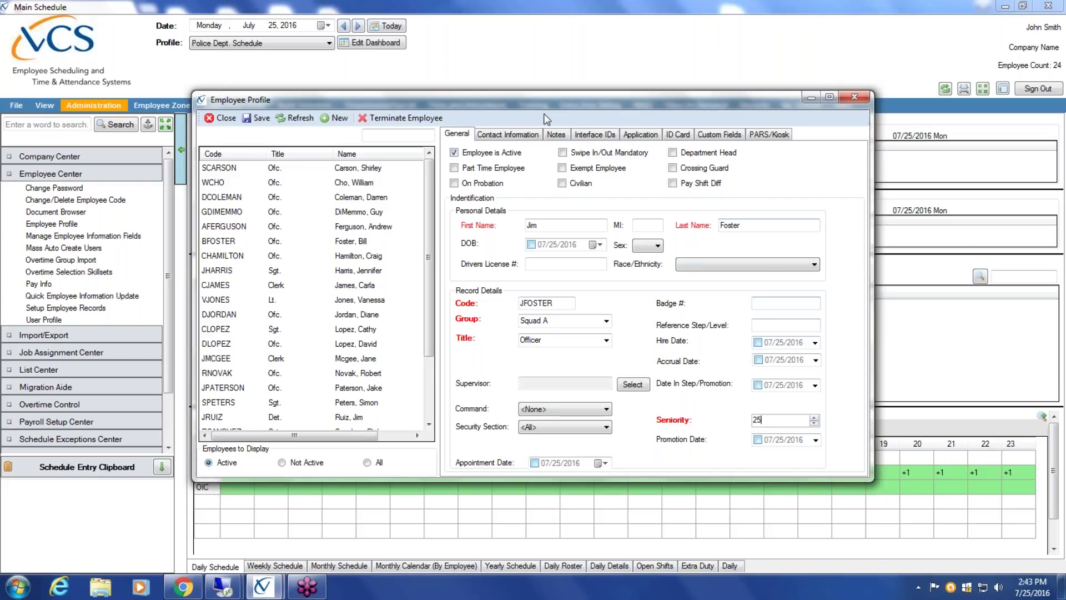
drag(500, 108, 793, 264)
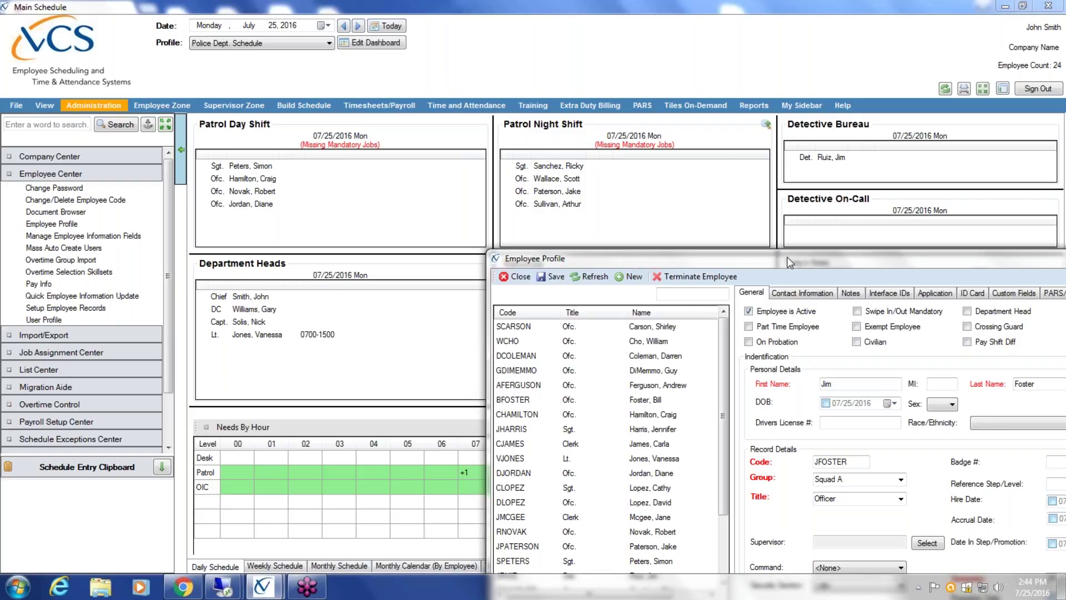
- Drag the Employee Profile window up and left so the whole form is visible
drag(788, 257, 454, 121)
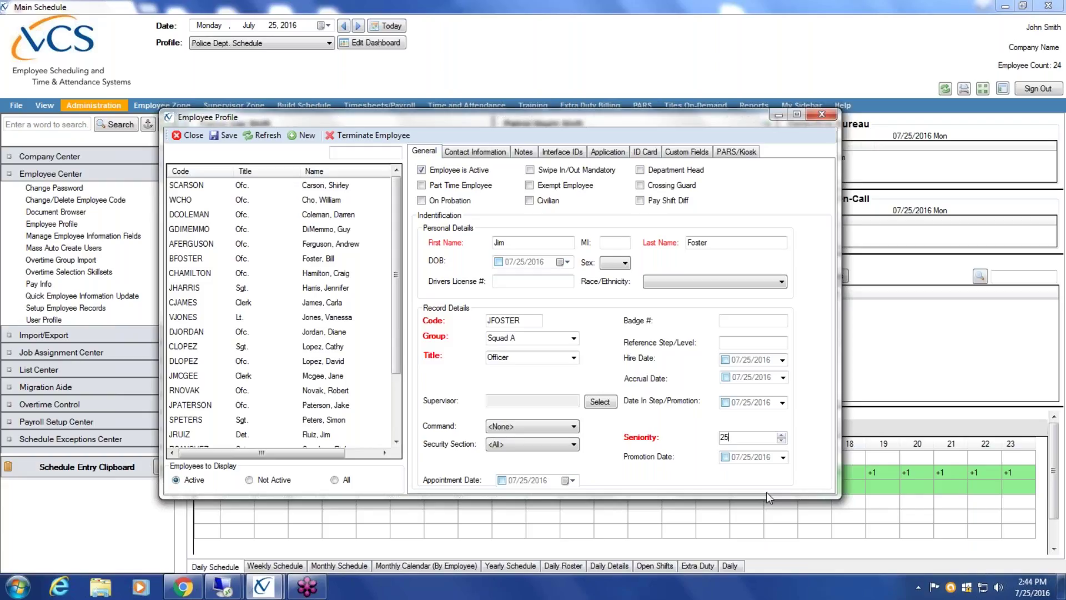
- Enable the Hire Date (07/25/2016) and the Accrual Date, with accrual month 05 and year 2010
click(725, 359)
click(725, 377)
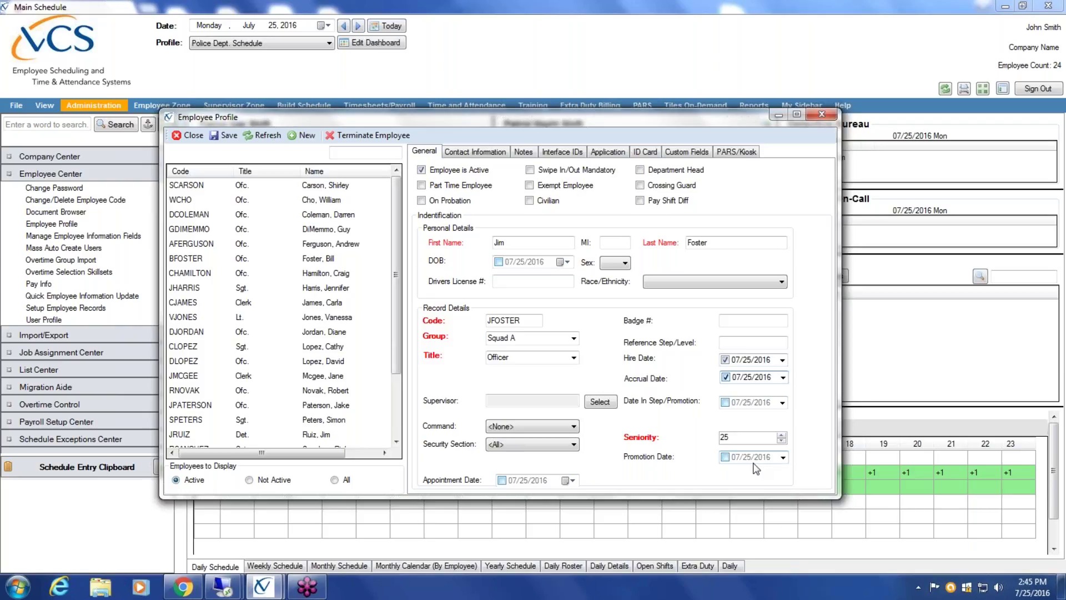
text(05)
click(771, 379)
text(2010)
- Set the Accrual Date to May 1, 2010 (05/01/2010) using the dropdown calendar
click(748, 377)
click(768, 379)
click(737, 379)
click(763, 379)
click(783, 378)
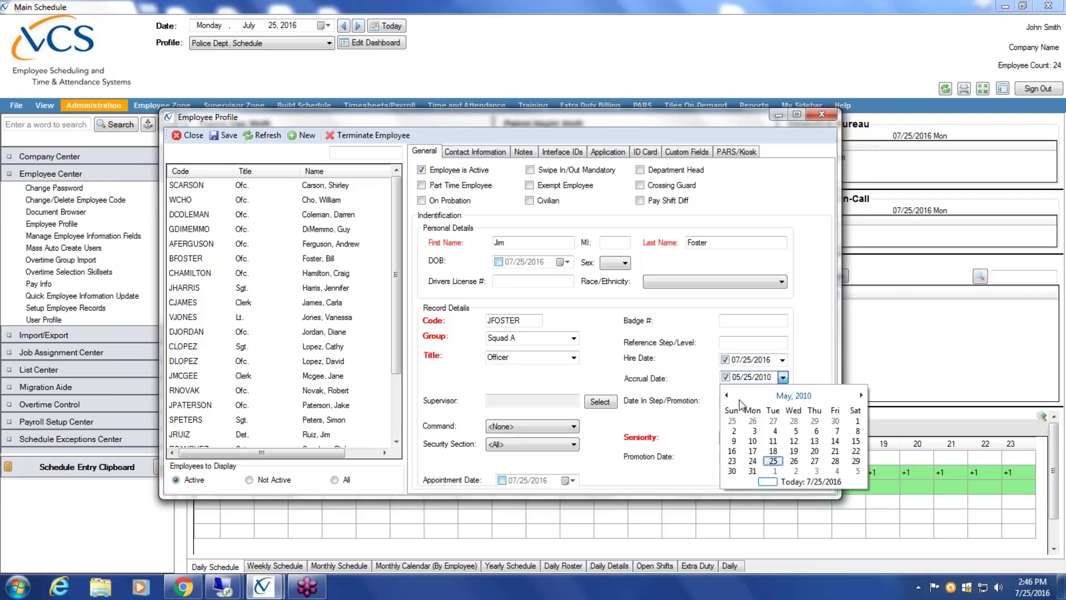
click(727, 395)
click(861, 394)
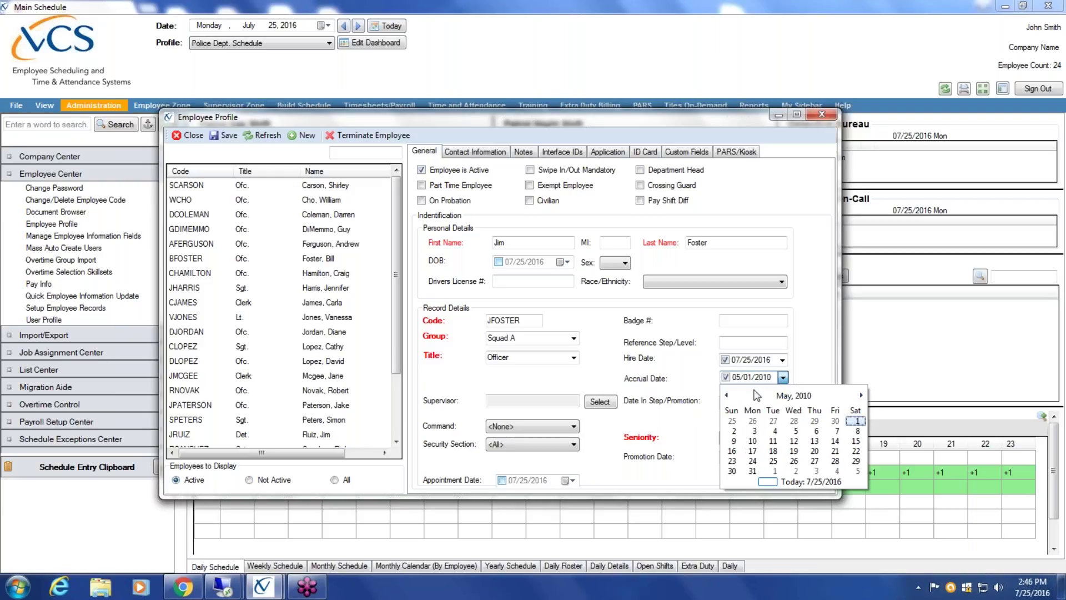
click(759, 380)
click(737, 379)
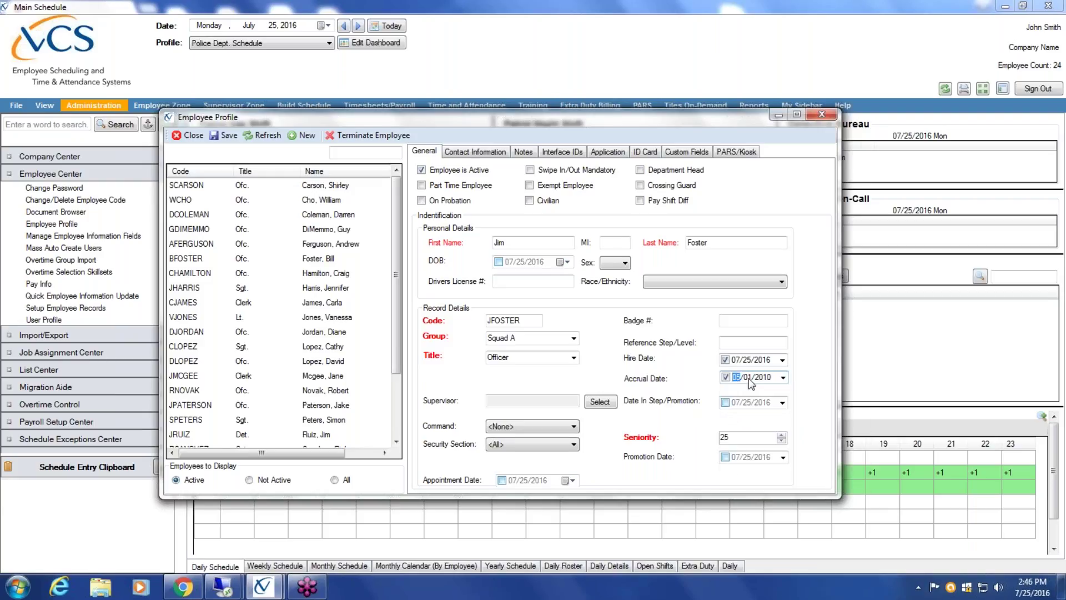
click(763, 379)
- Mark the employee as On Probation and eligible for Pay Shift Diff
click(422, 200)
click(641, 201)
- Enter the employee's mobile phone number and e-mail address on the Contact Information tab
click(494, 153)
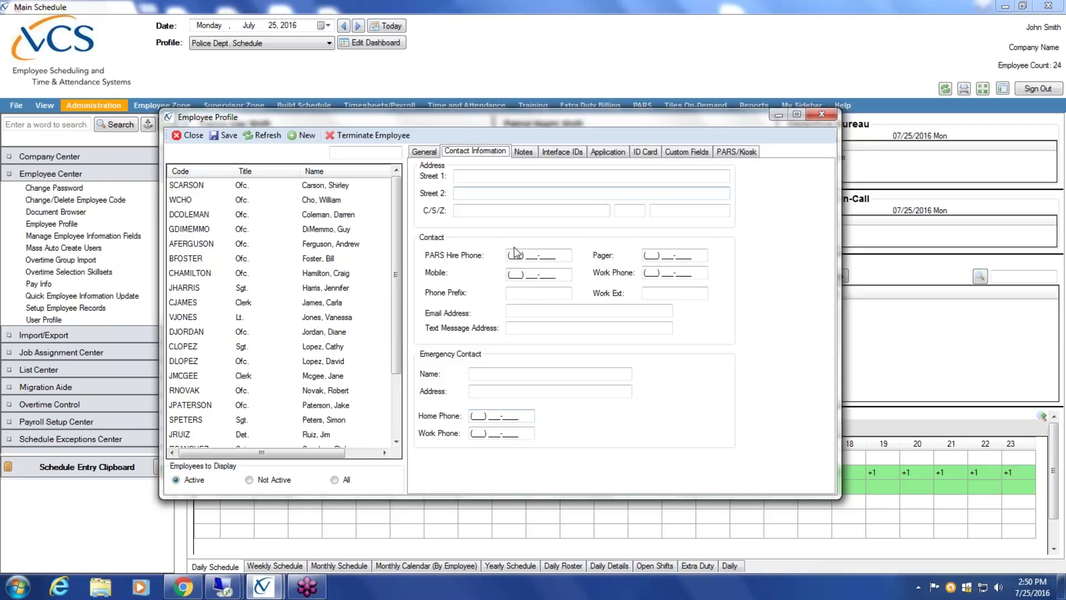
click(511, 272)
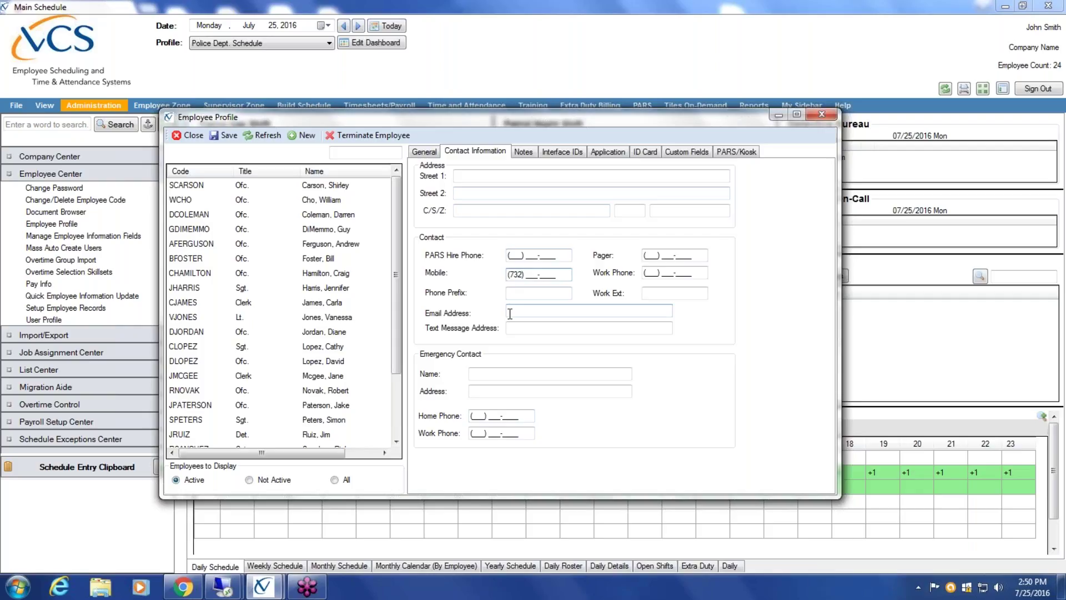
click(510, 314)
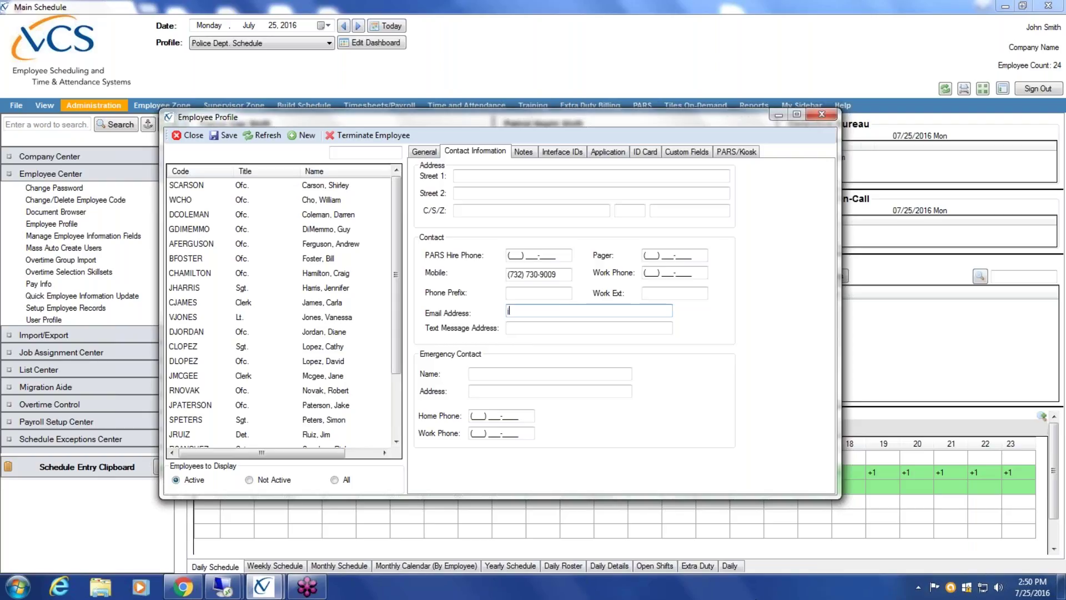
click(510, 328)
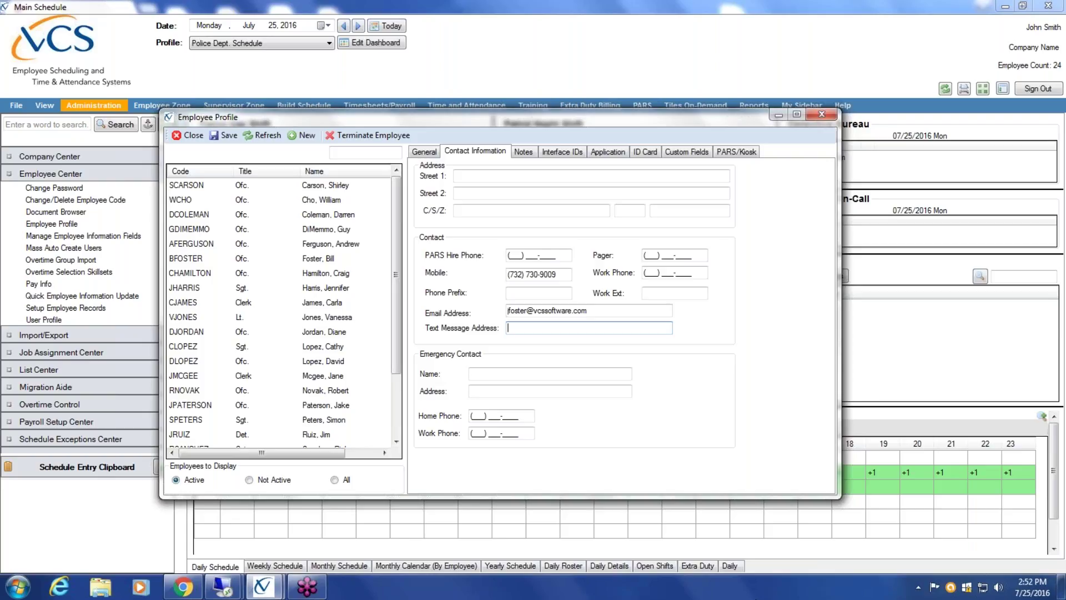
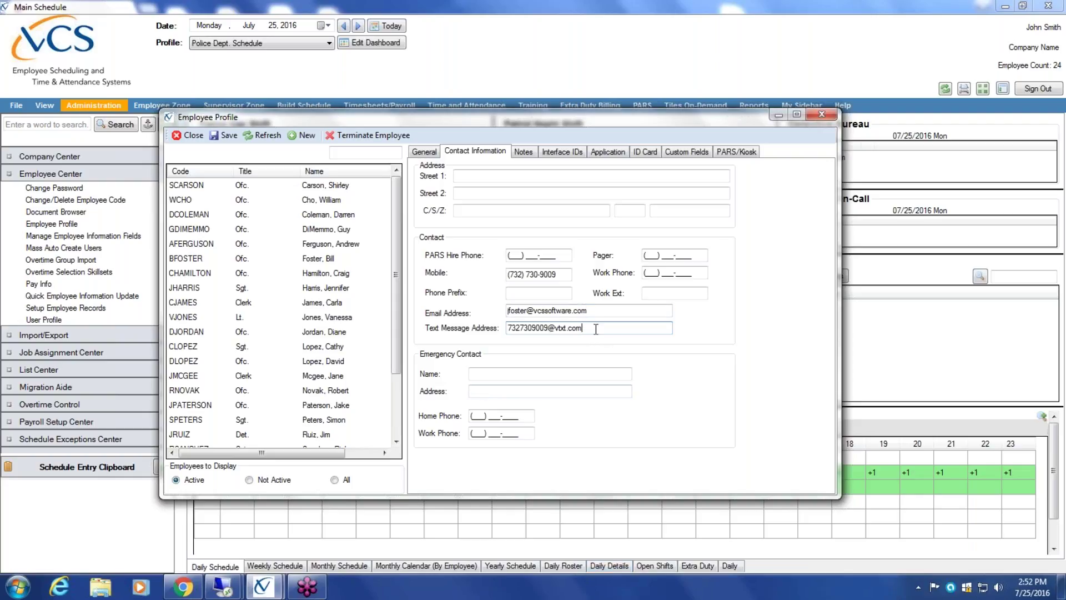
- Enter the employee's mobile number at vzw.pix.com as the Text Message Address, replacing vtxt.com
text(vzw.pix.com)
- Save the new employee profile, reopen it, and review its General and Contact Information details
click(227, 137)
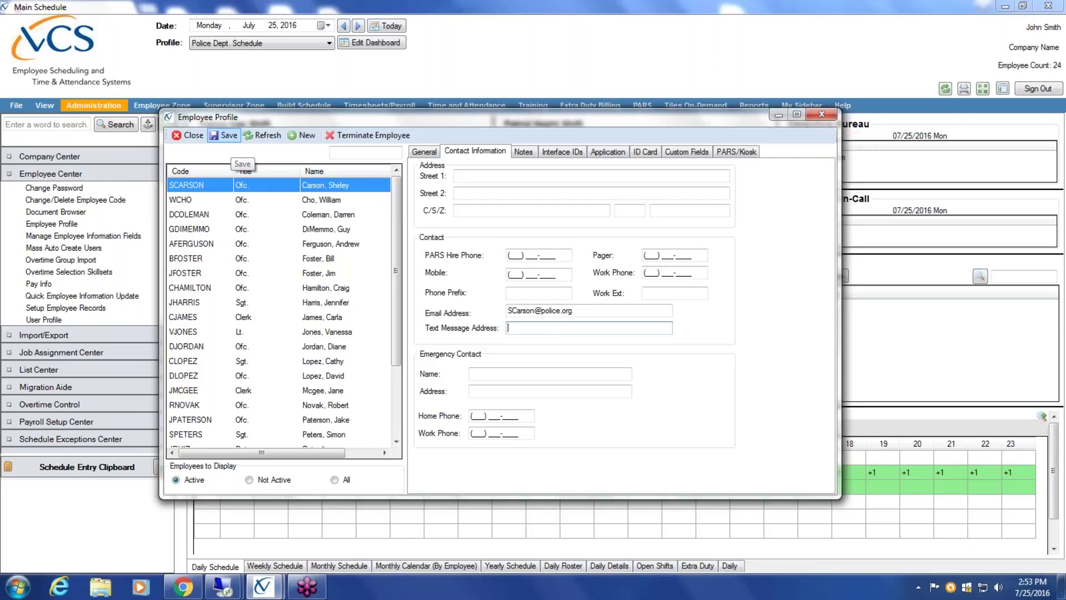
click(290, 275)
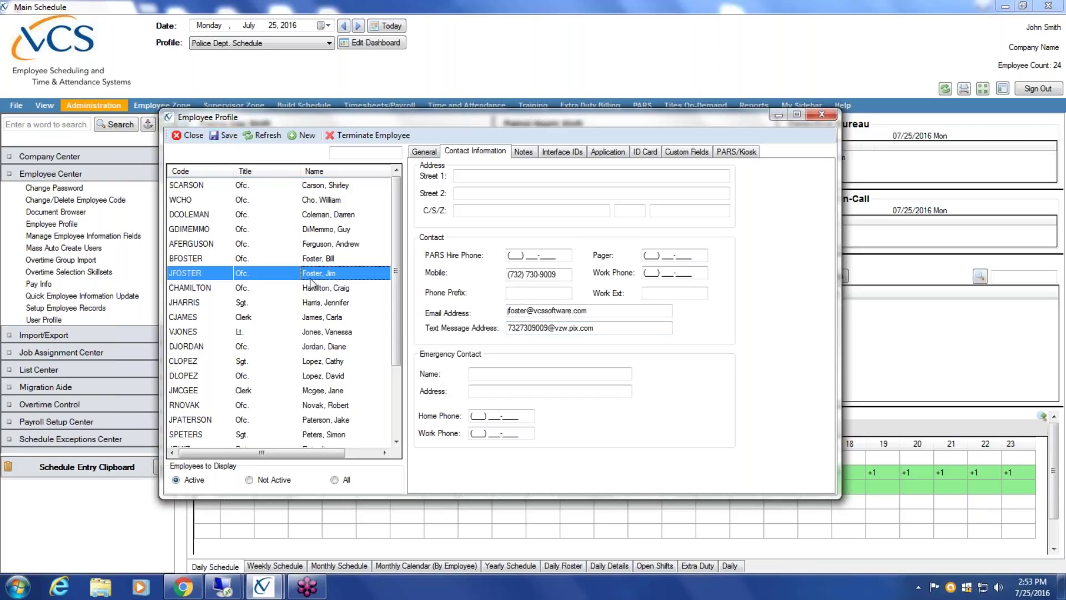
click(425, 152)
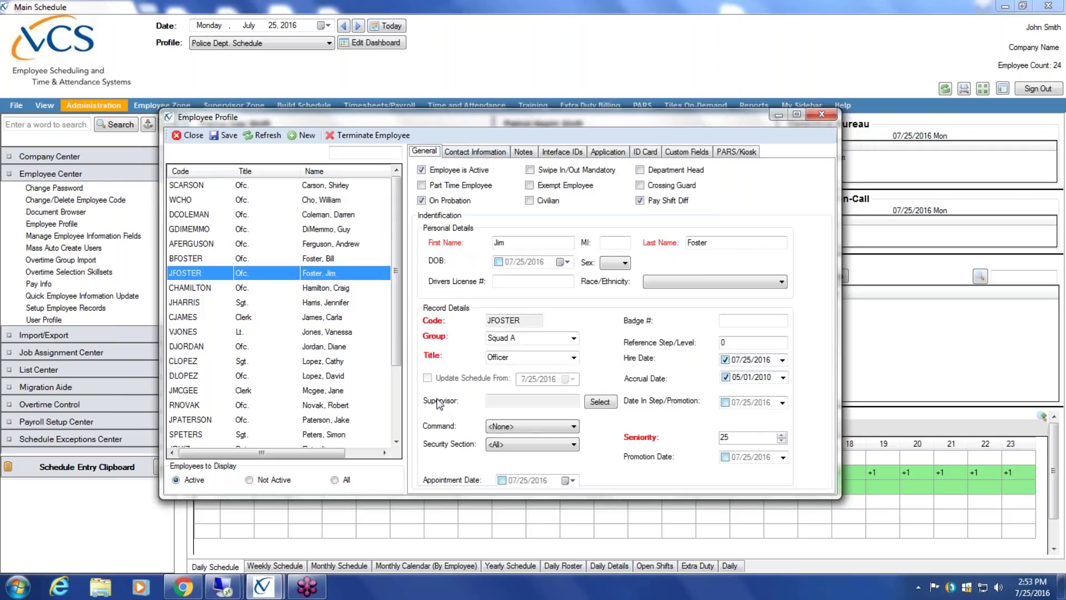
click(467, 154)
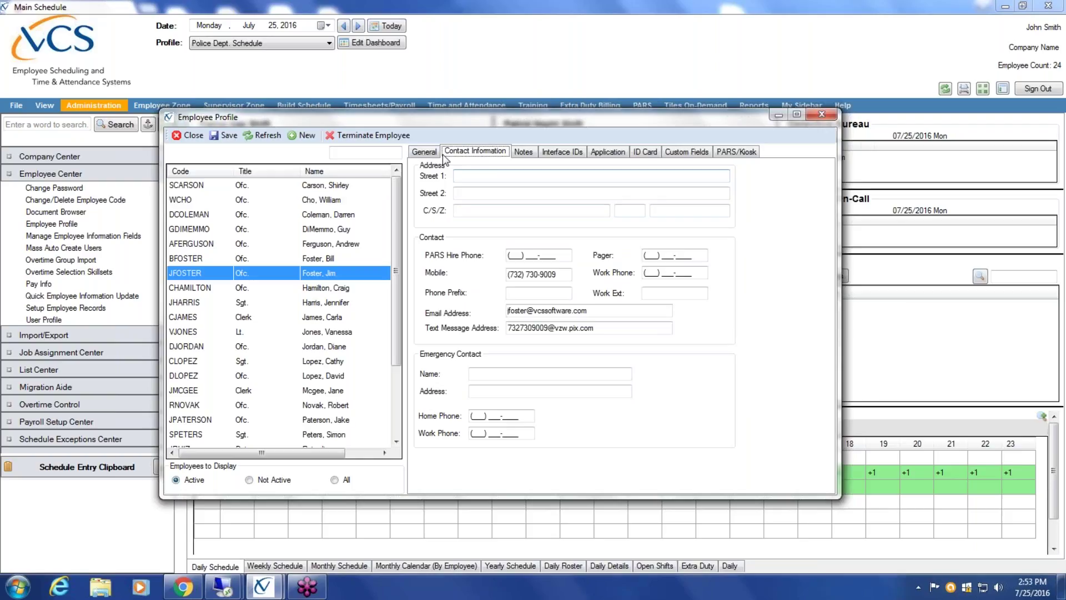
click(432, 153)
click(546, 281)
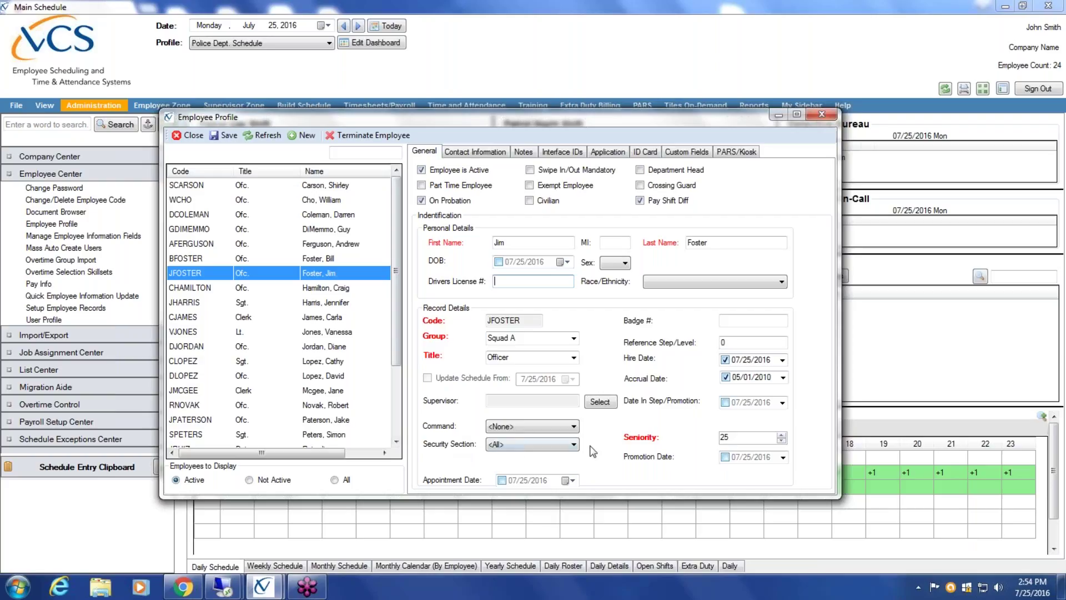
- Close the Employee Profile and load the new employee's record in Employee Center > Pay Info
click(192, 135)
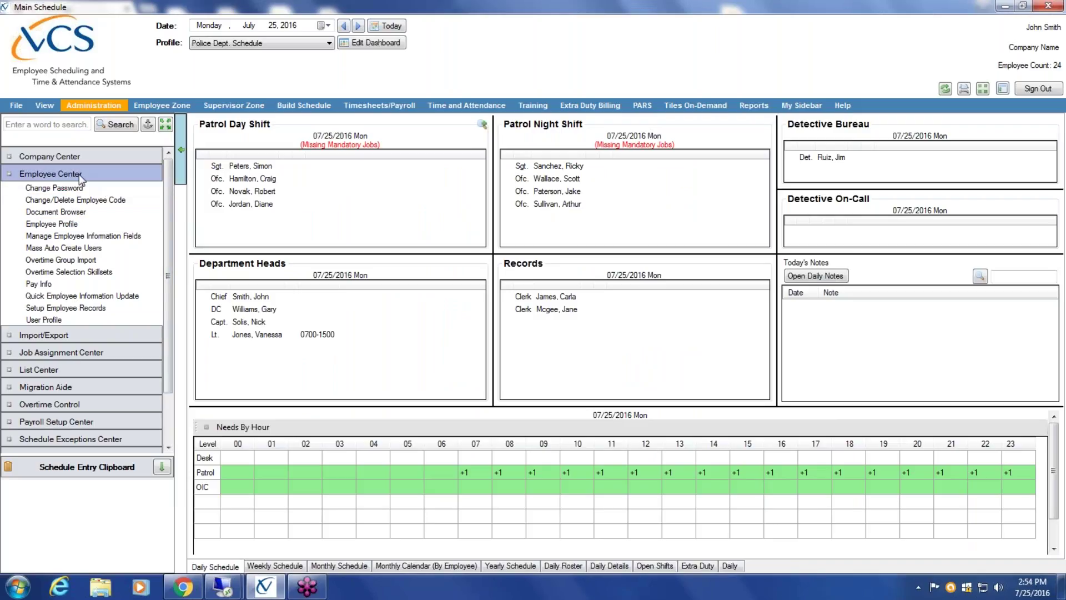
click(62, 282)
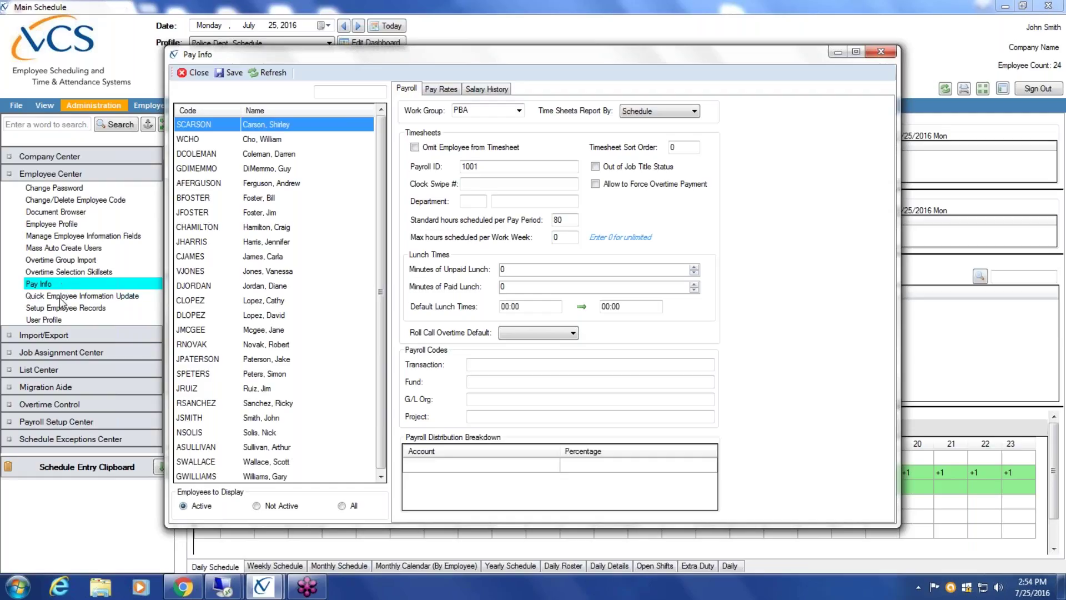
click(260, 214)
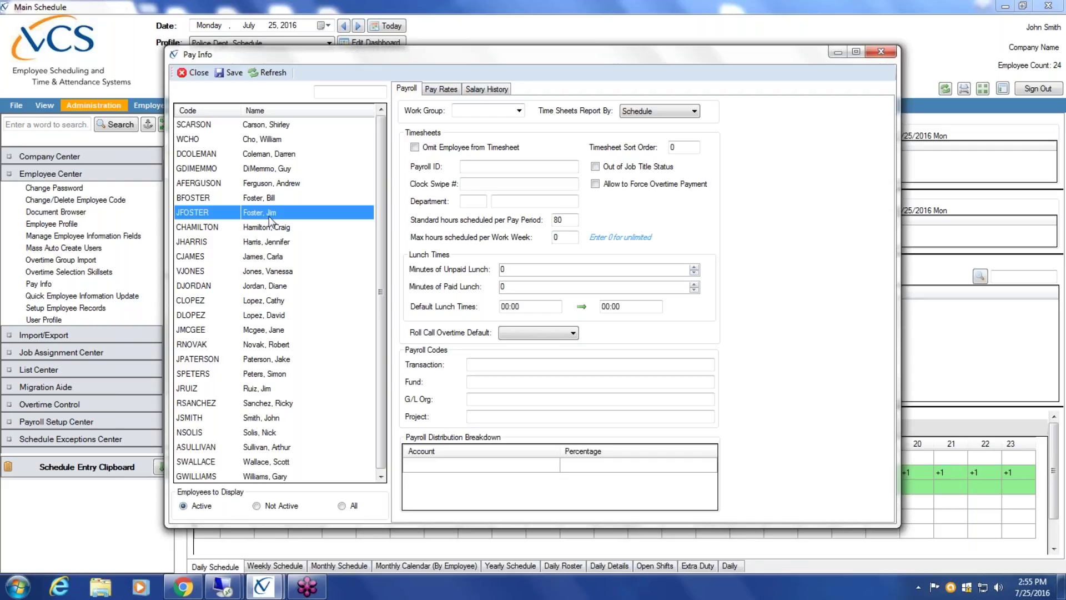
- Enter 1023 as the employee's Payroll ID
click(486, 166)
text(1023)
double_click(489, 166)
click(523, 169)
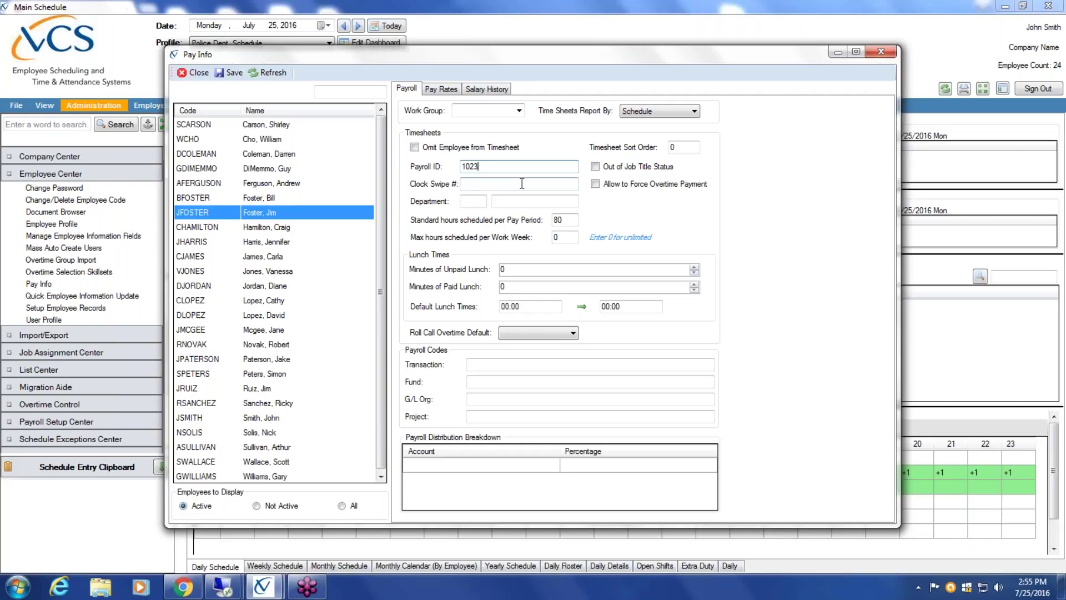
drag(481, 167, 443, 172)
click(557, 220)
- Change Minutes of Unpaid Lunch from 0 to 60
key(BackSpace)
text(60)
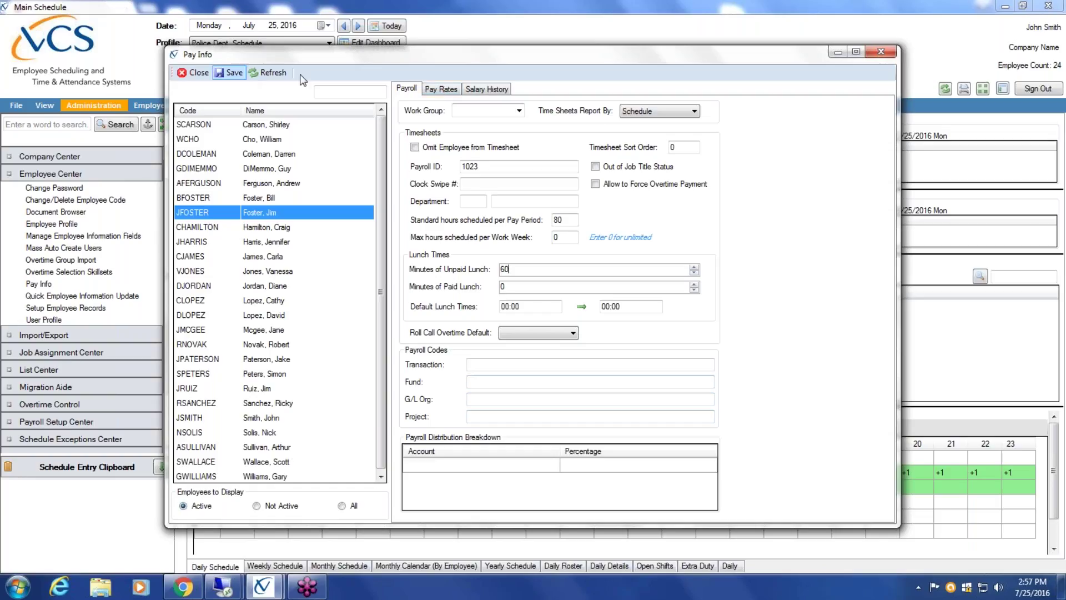
- Enter 50000 as the Payrate #1 Annual rate, giving $24.0385 hourly
click(443, 90)
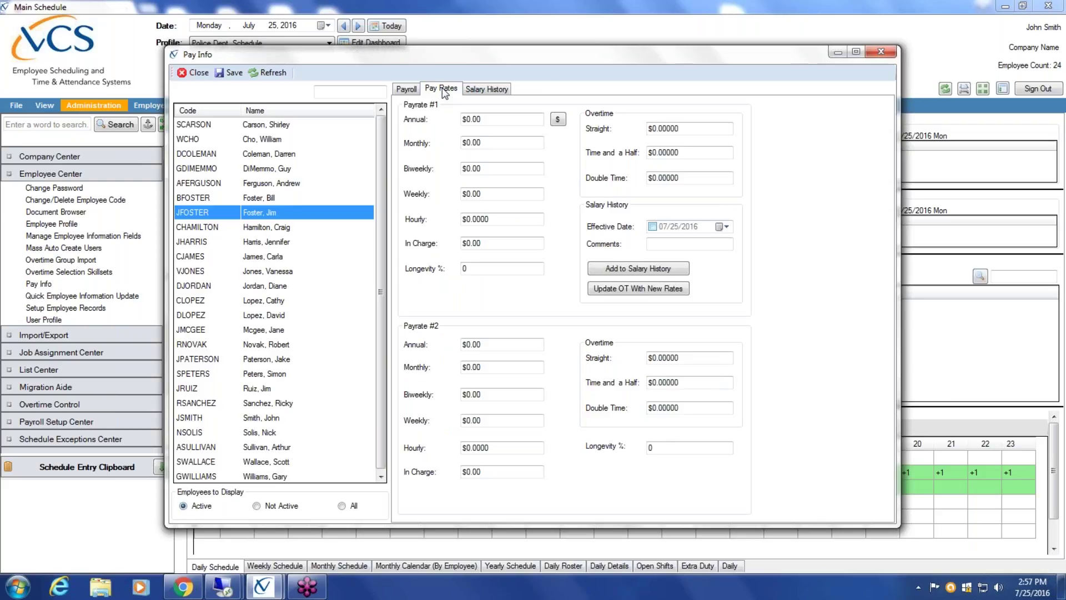
click(493, 120)
text(50000)
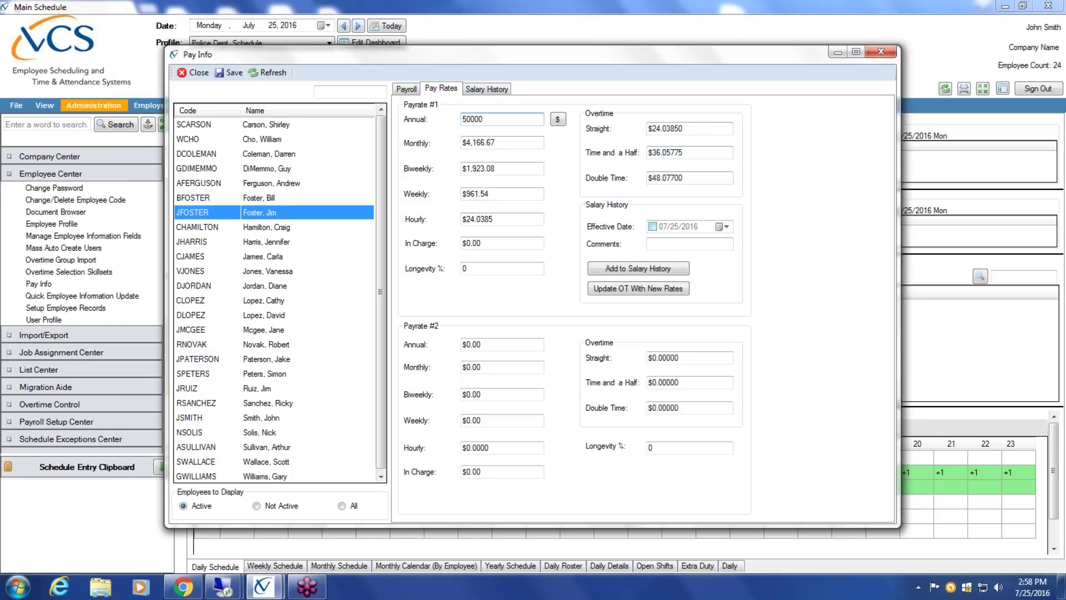
click(406, 89)
double_click(576, 220)
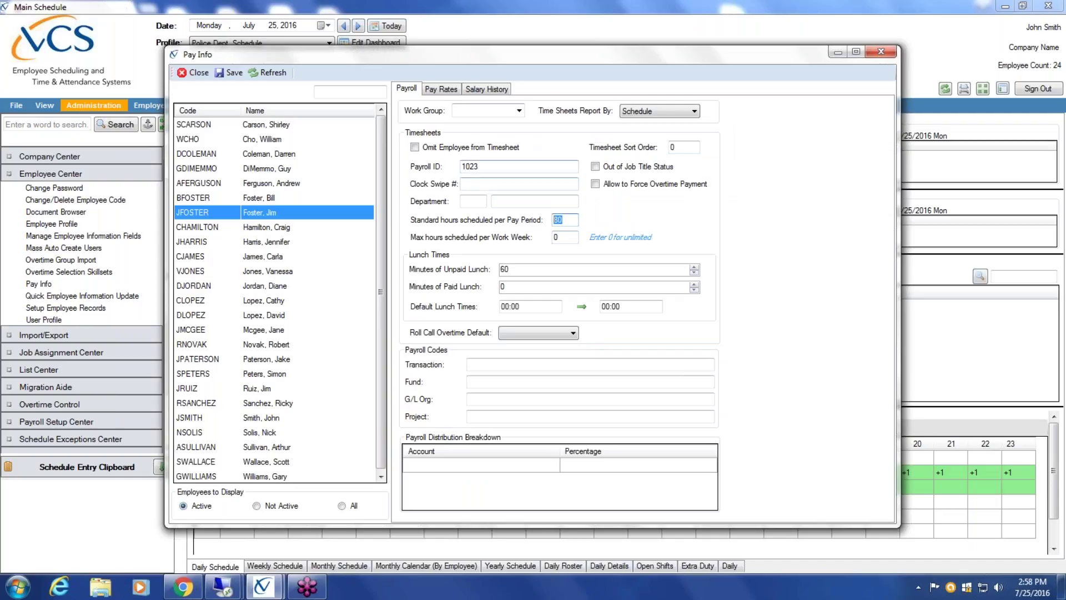
click(442, 90)
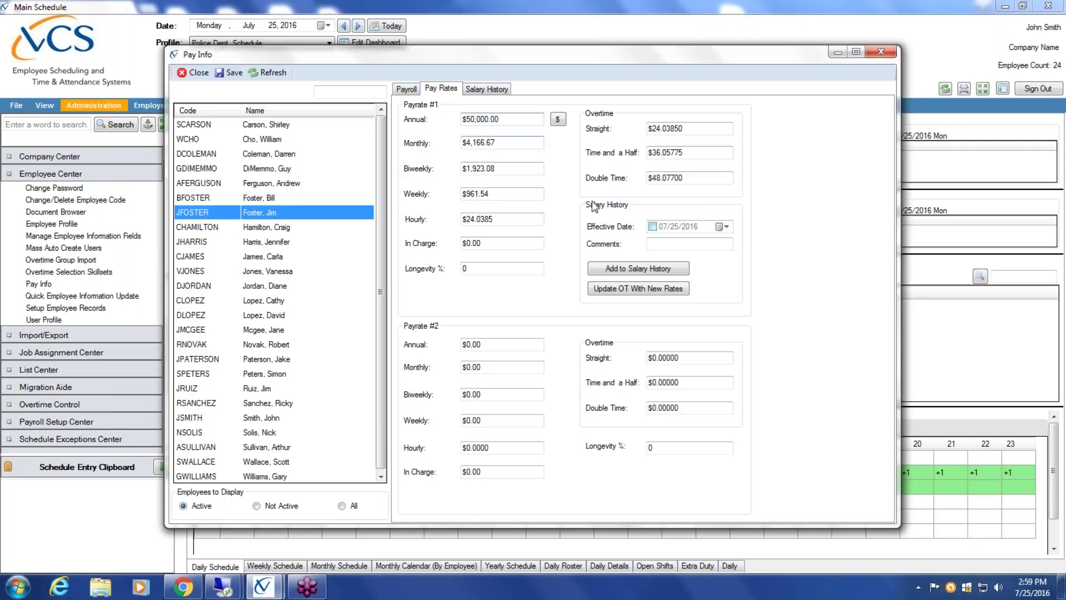
- Add the $50,000 pay rate to salary history effective 07/25/2016, review the entry, and save
click(653, 226)
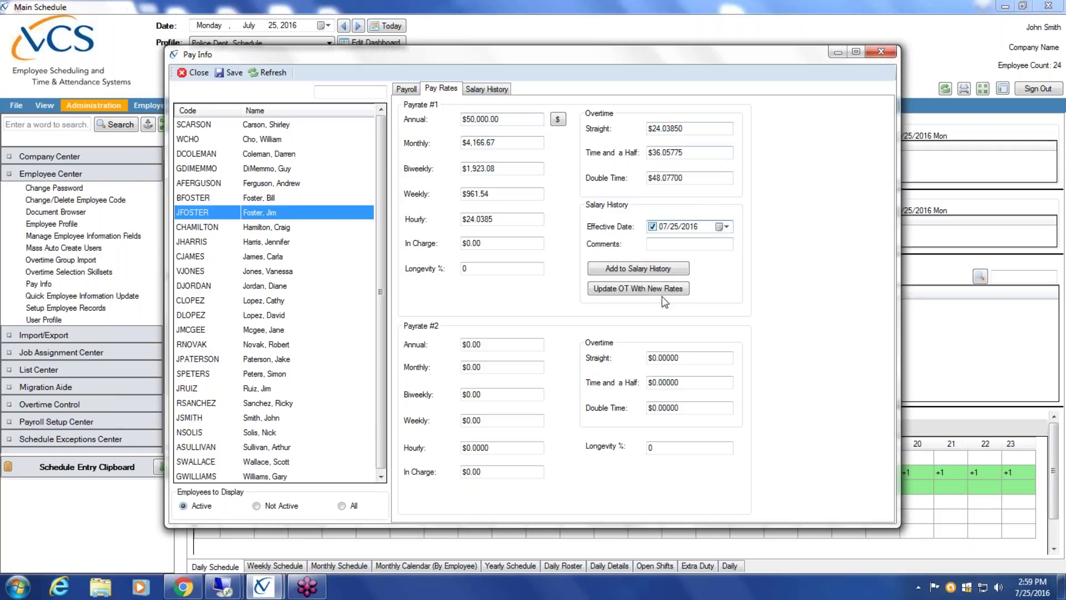
click(661, 269)
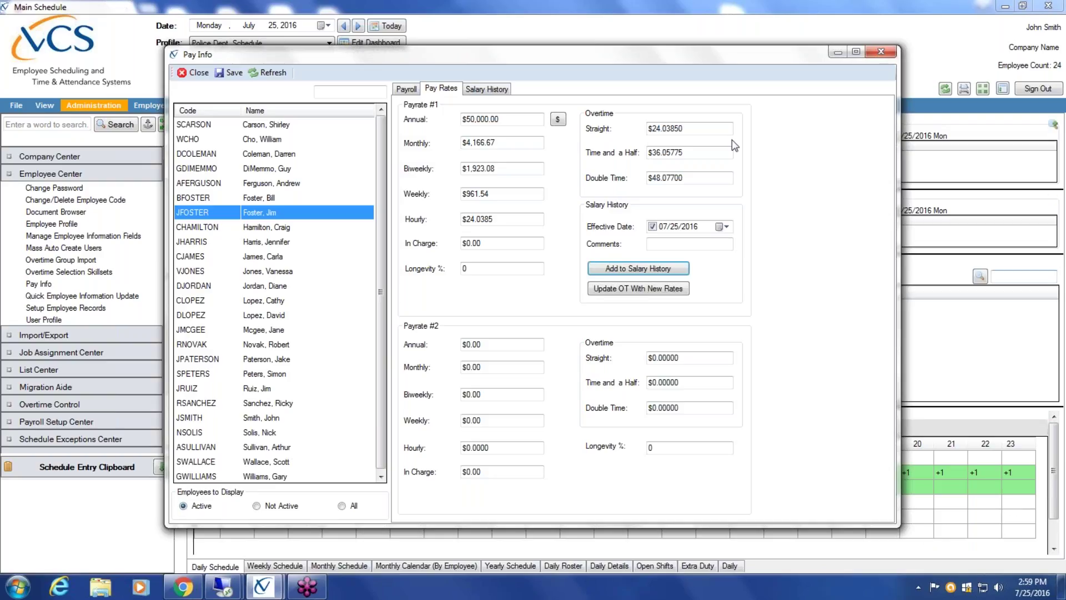
click(485, 90)
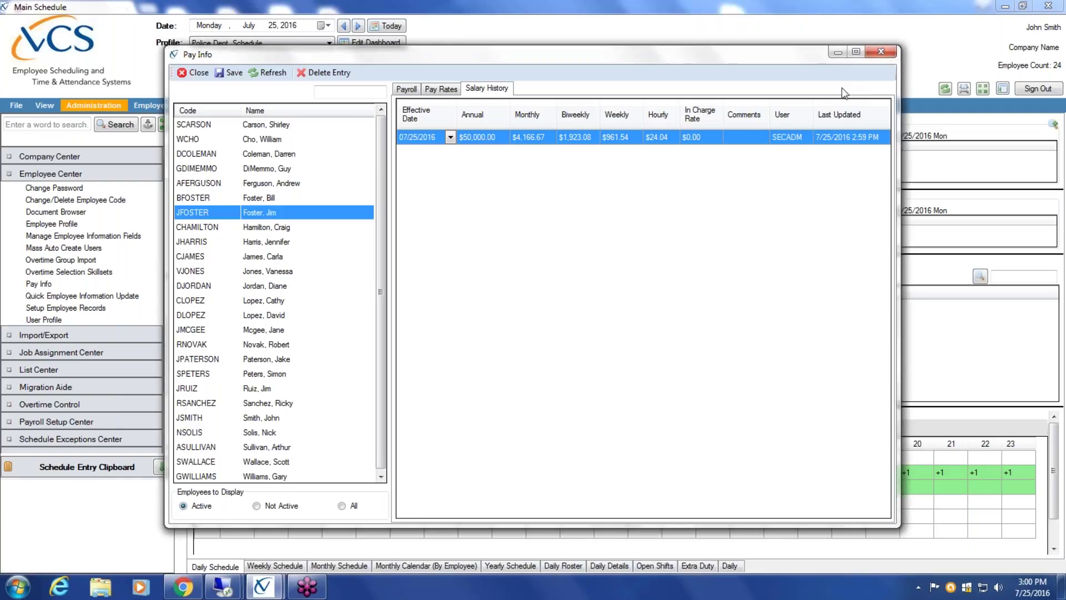
click(238, 74)
- Close Pay Info and bring up Employee Profile, moved aside to reveal the schedule
click(192, 73)
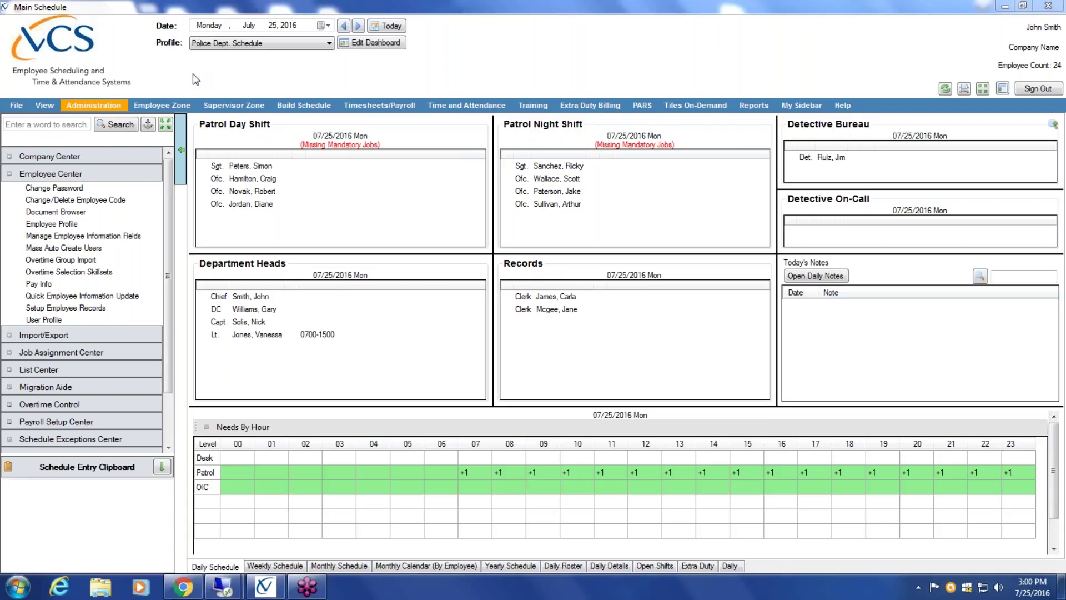
click(81, 224)
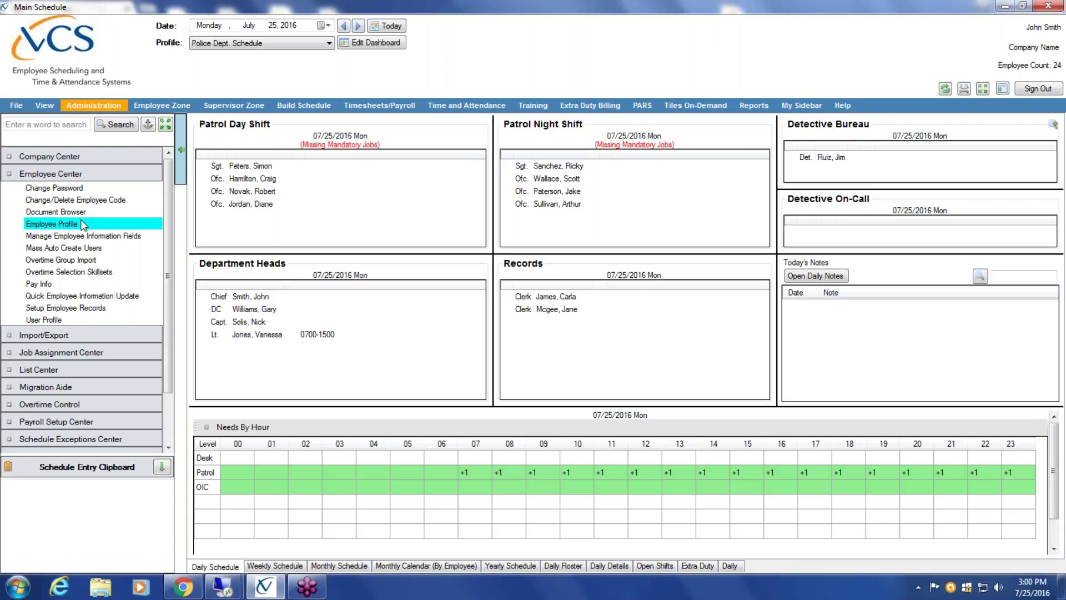
click(82, 223)
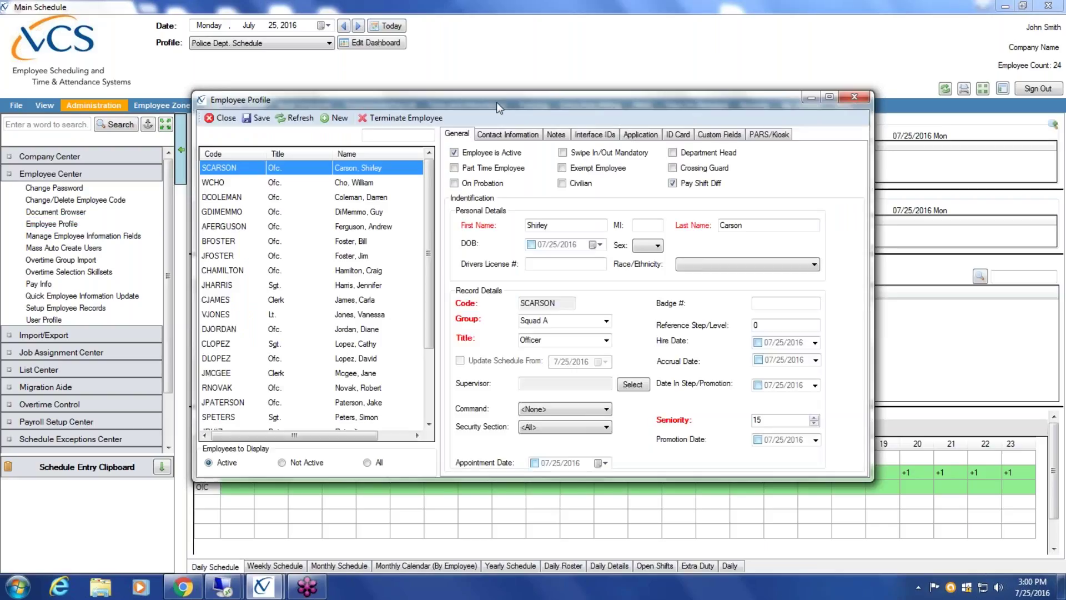
drag(476, 95, 519, 89)
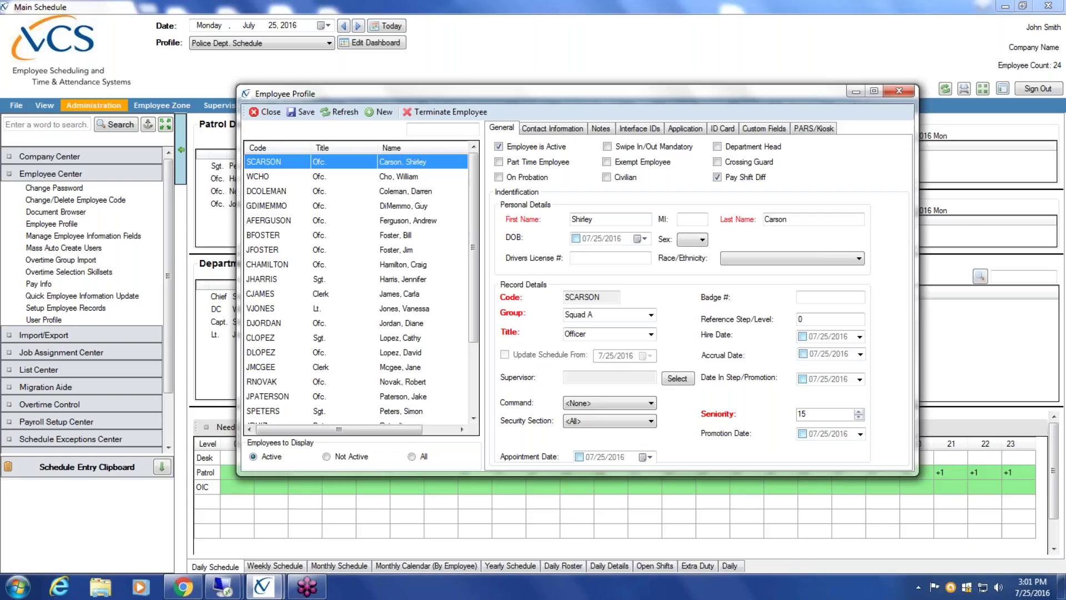
- Change the employee's title to Sergeant with schedule updates from 8/1/2016
click(651, 334)
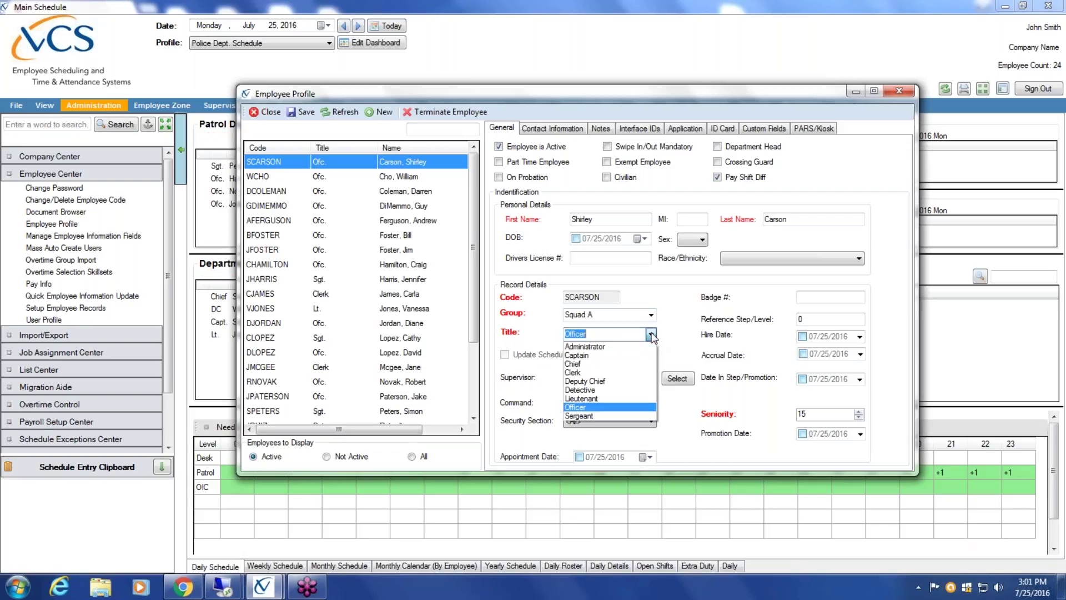
click(602, 415)
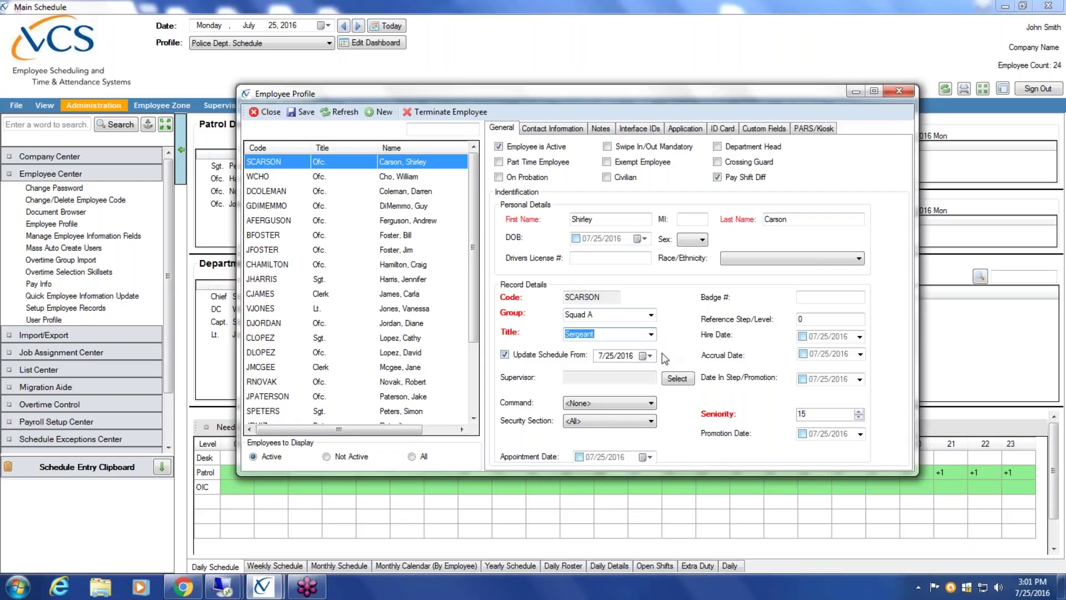
click(650, 356)
click(735, 374)
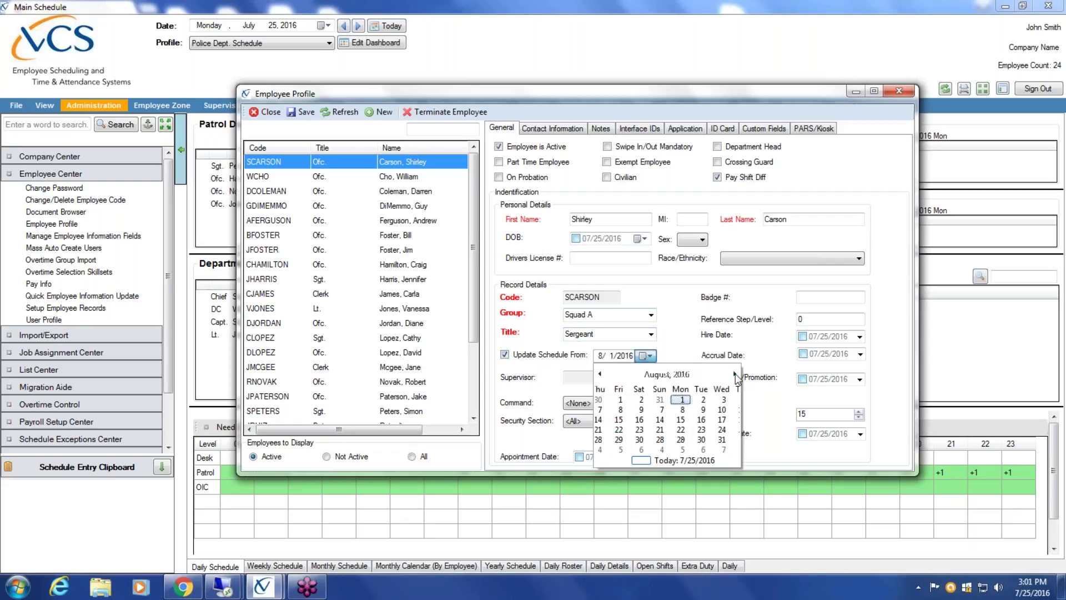
click(627, 399)
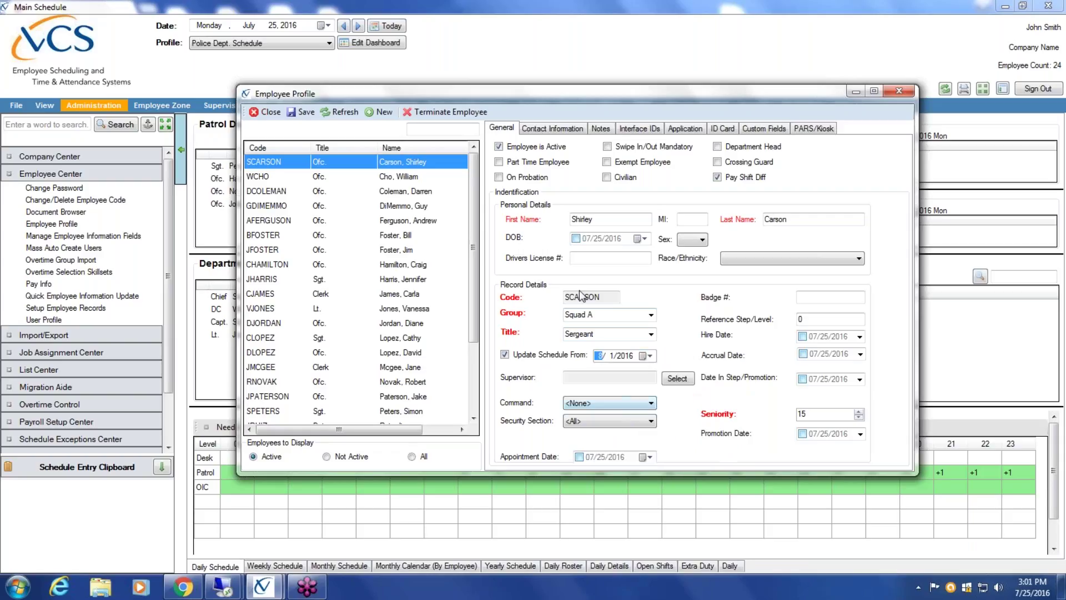
key(Right)
key(Right)
- Acknowledge the message reporting 182 updated schedule entries
drag(523, 91, 702, 84)
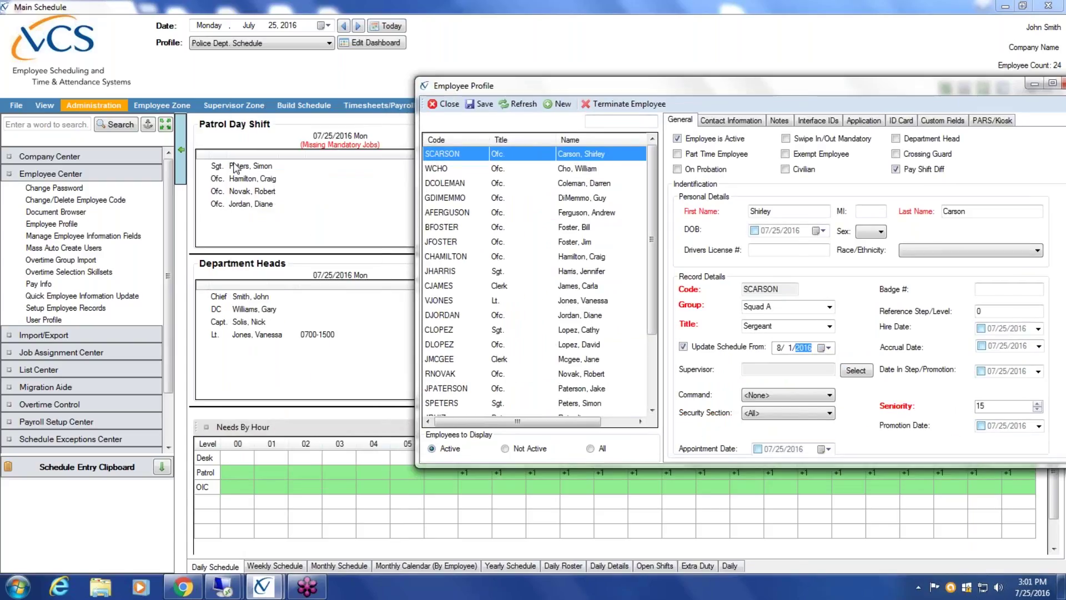
drag(554, 84, 381, 98)
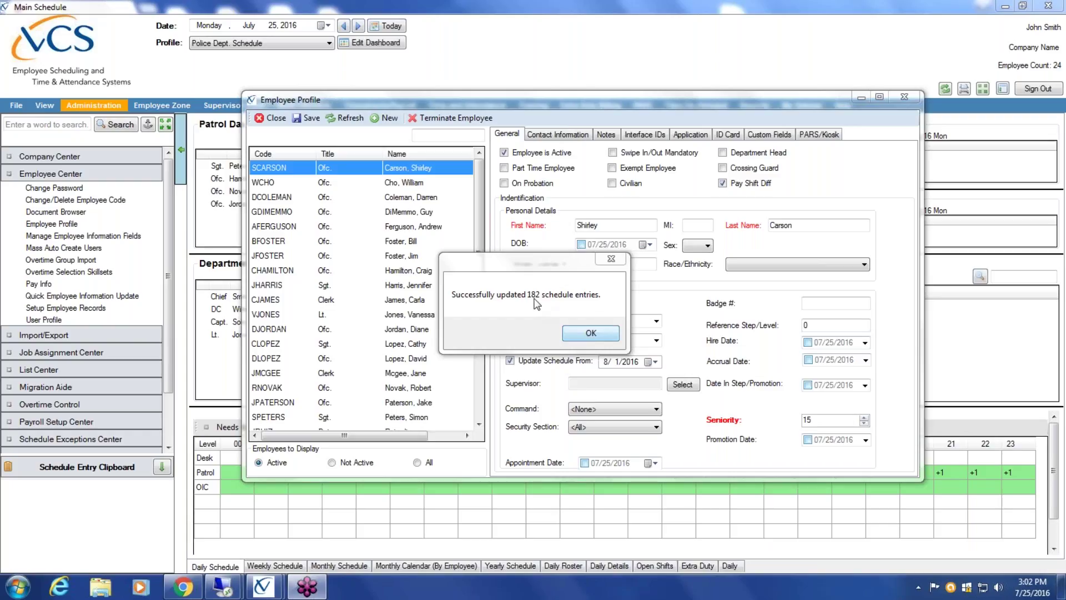
click(569, 334)
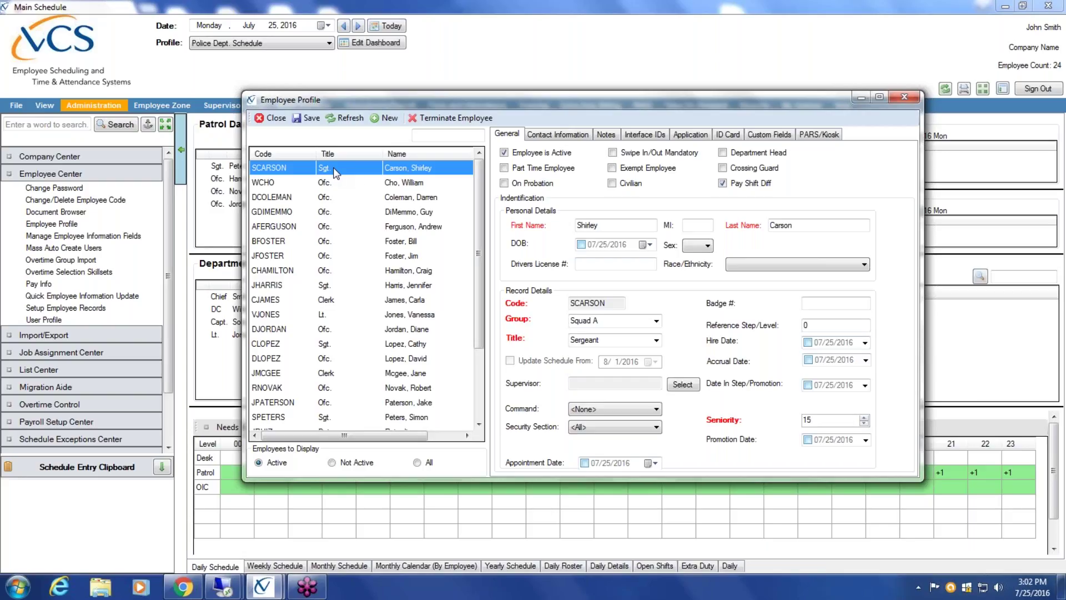
- Fill in the termination: date September 1, 2016, type Retired, reason 'Retired'
click(478, 120)
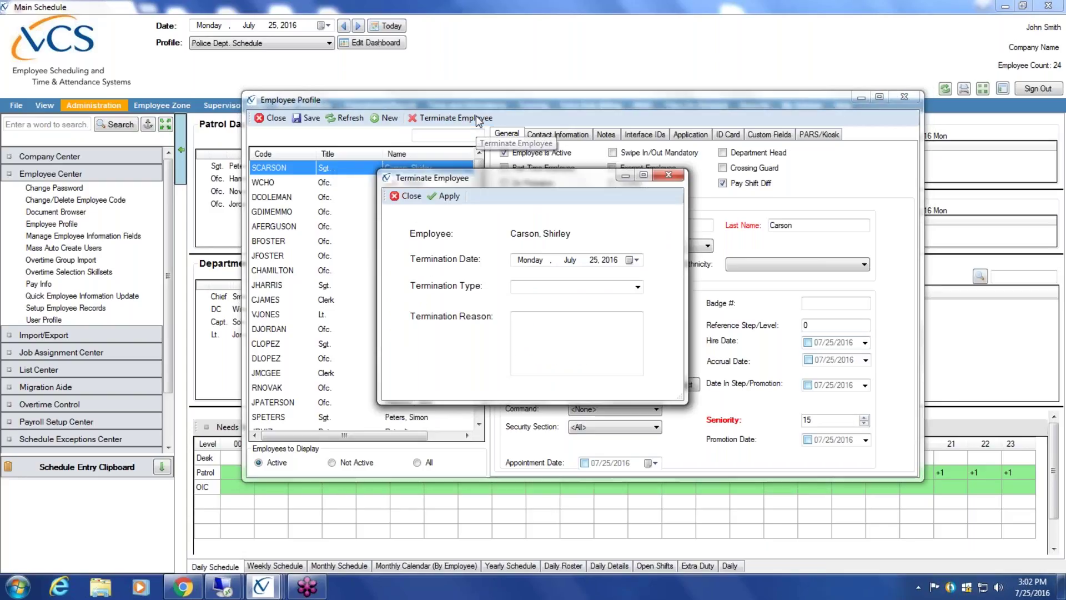
click(636, 260)
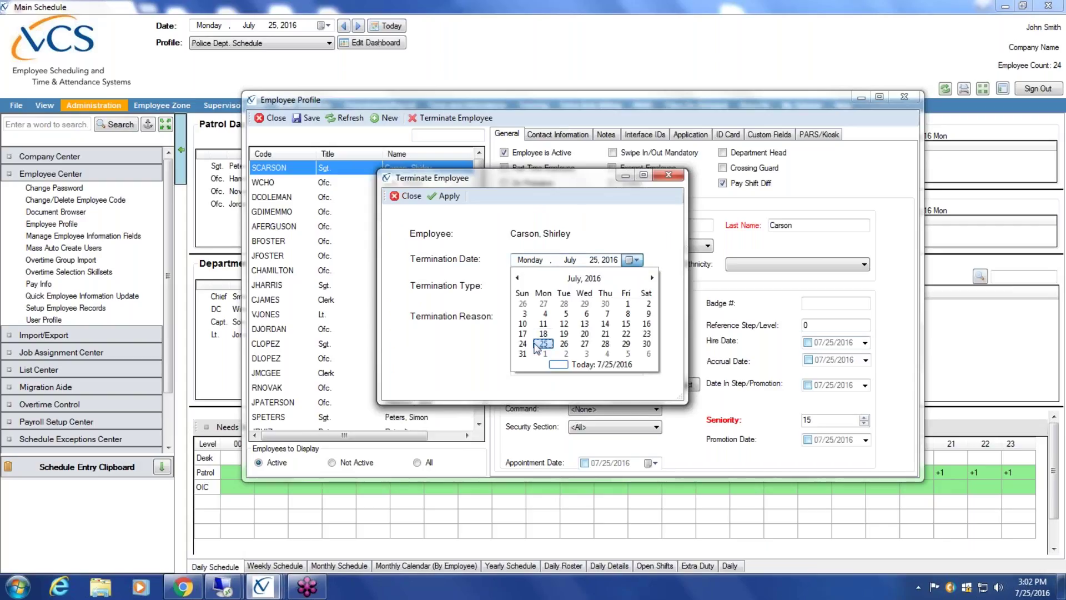
click(652, 278)
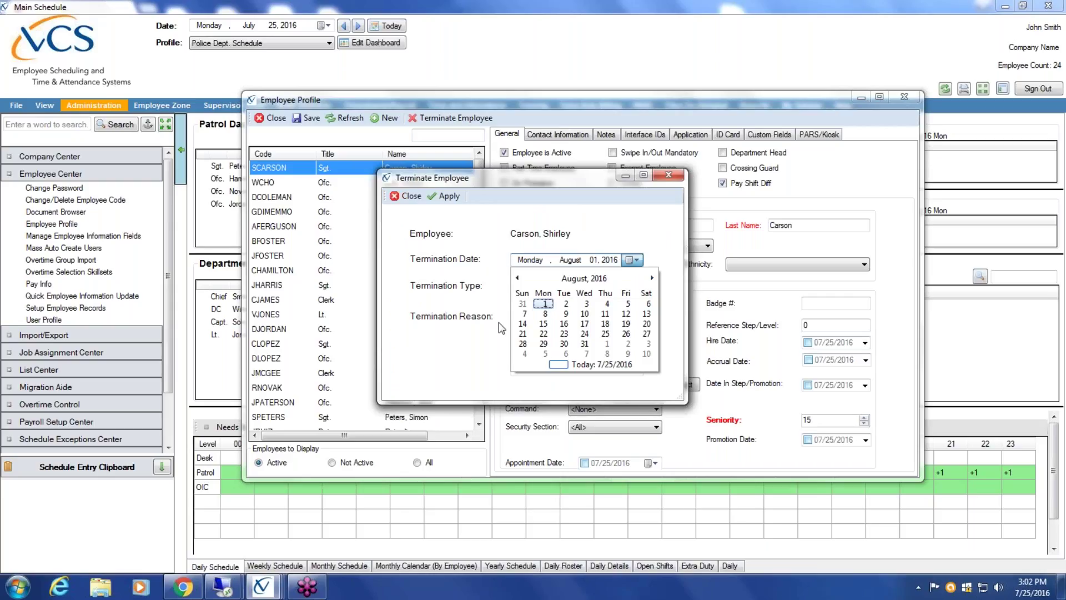
click(652, 279)
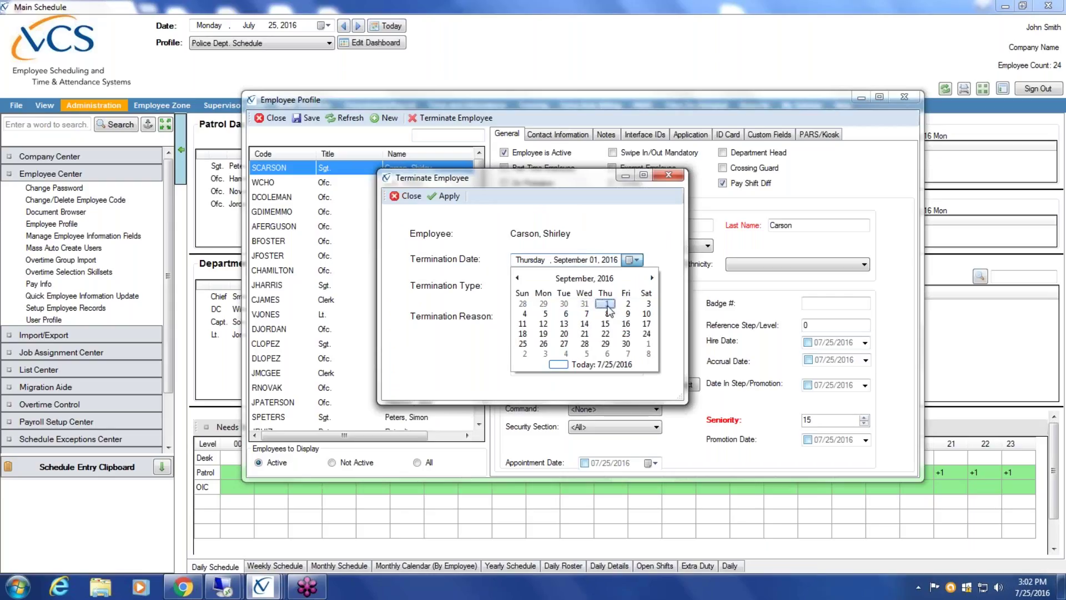
click(608, 305)
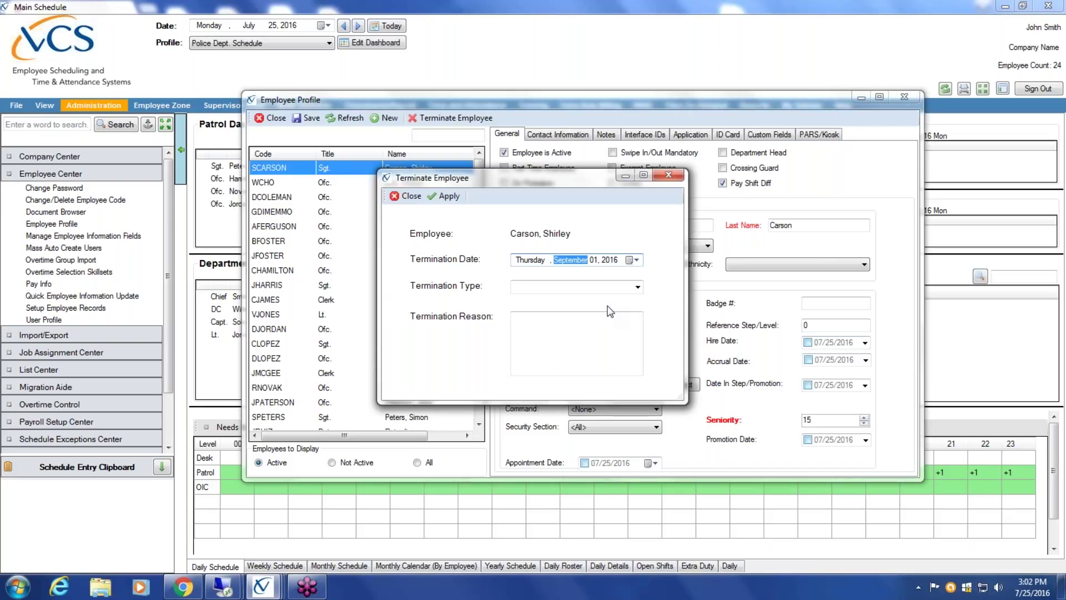
click(637, 287)
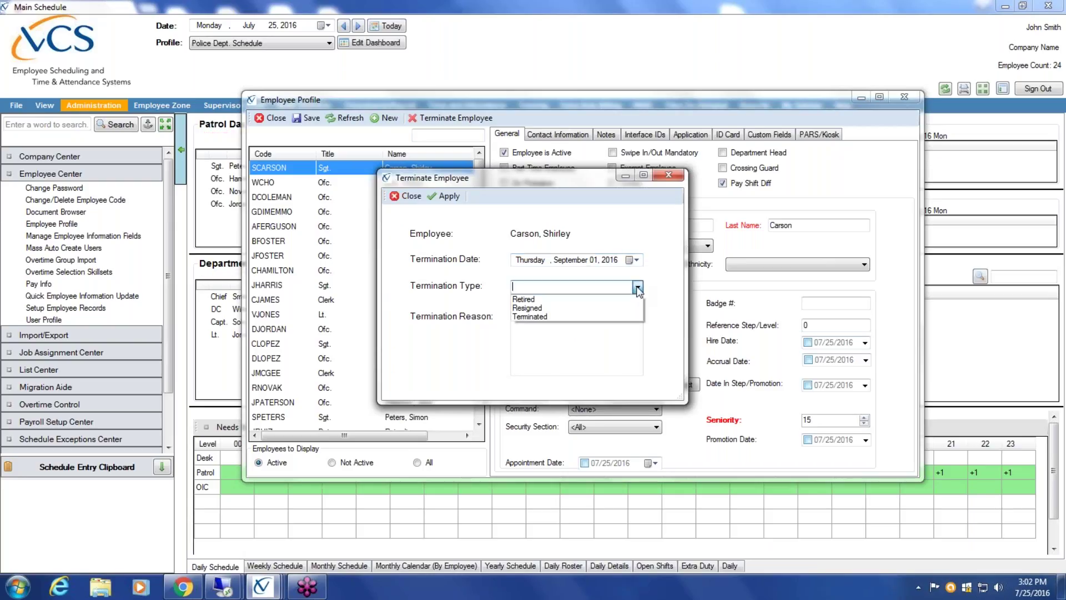
click(545, 300)
click(541, 320)
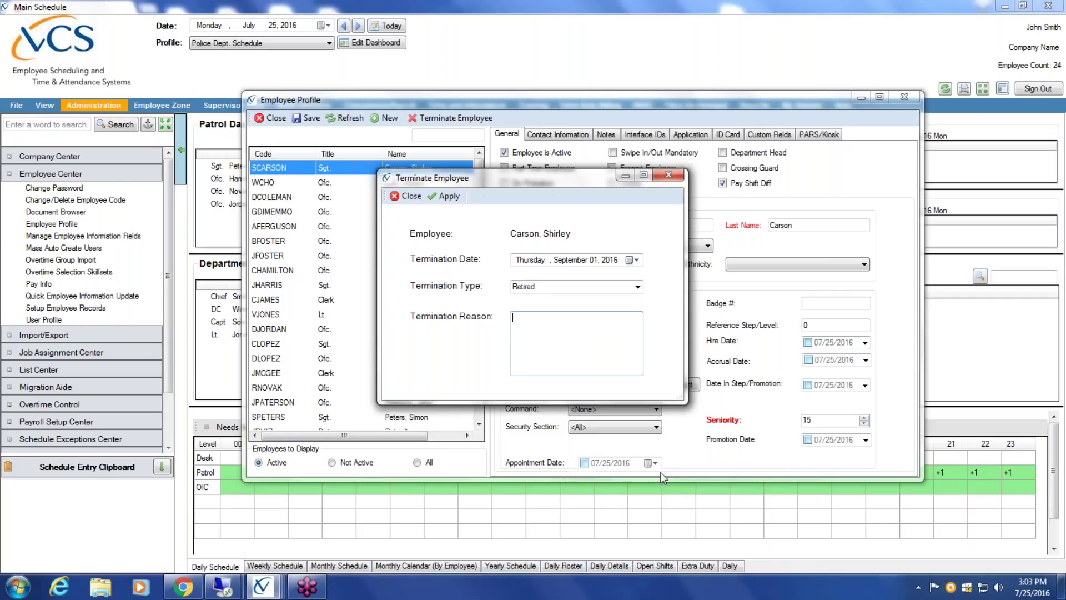
text(Retired)
- Apply the termination, confirm it, and dismiss the success message
click(447, 197)
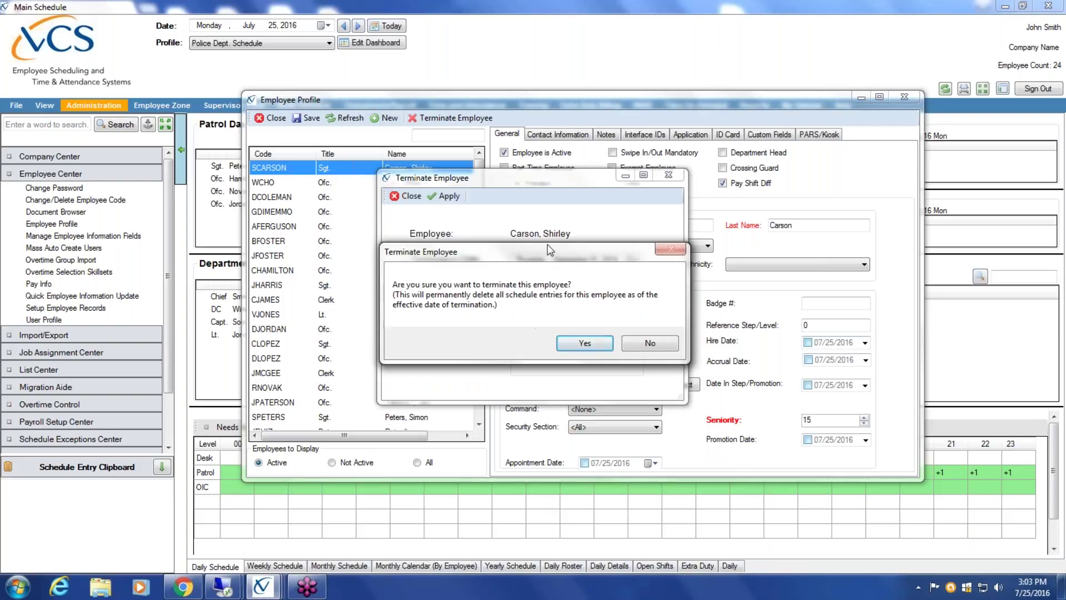
drag(549, 253, 565, 274)
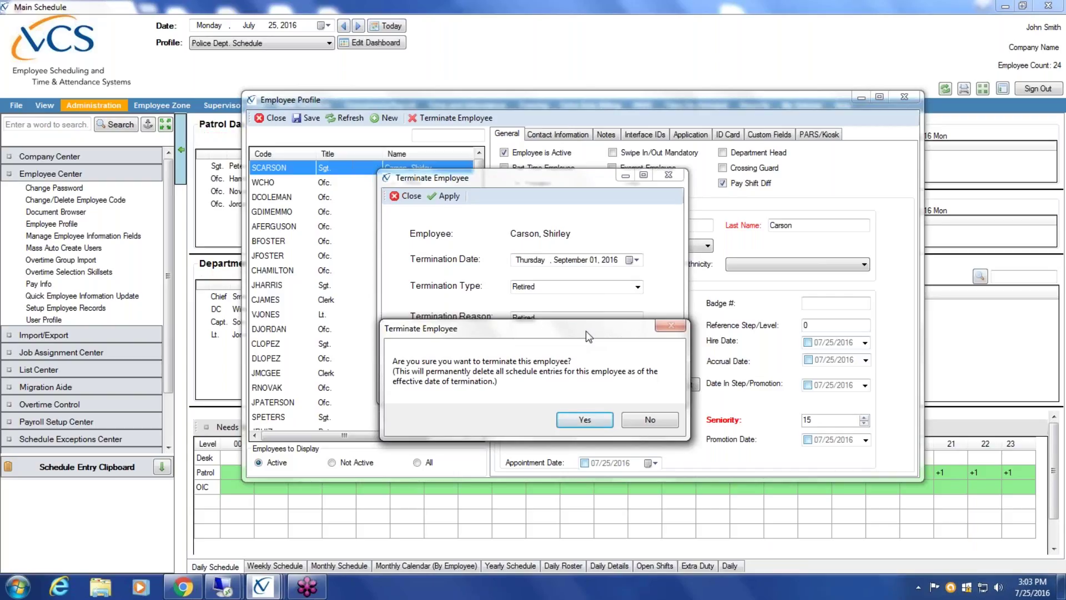
drag(587, 334, 591, 212)
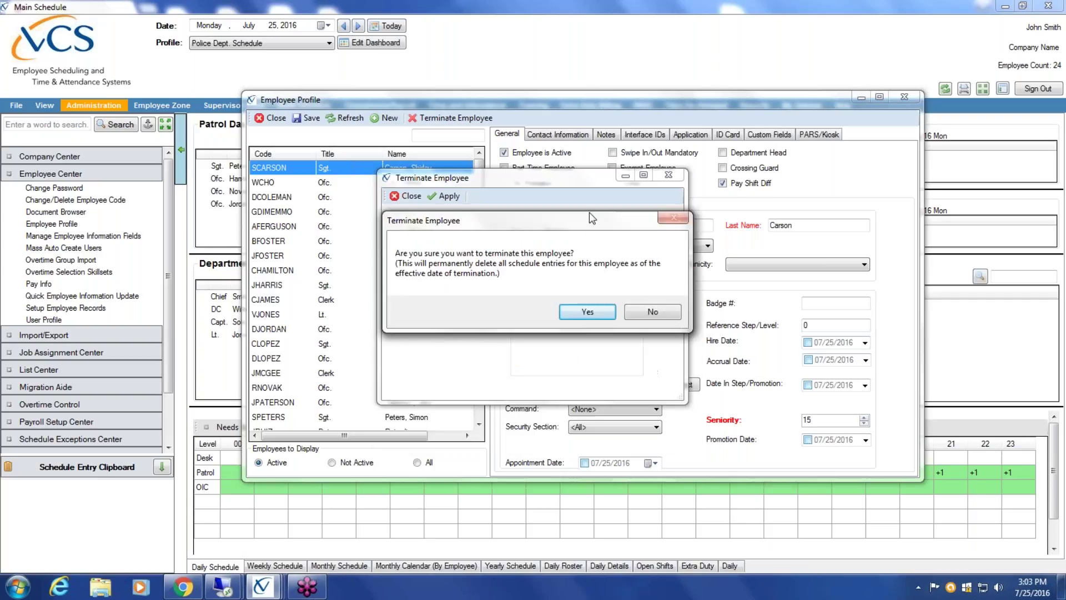
click(587, 297)
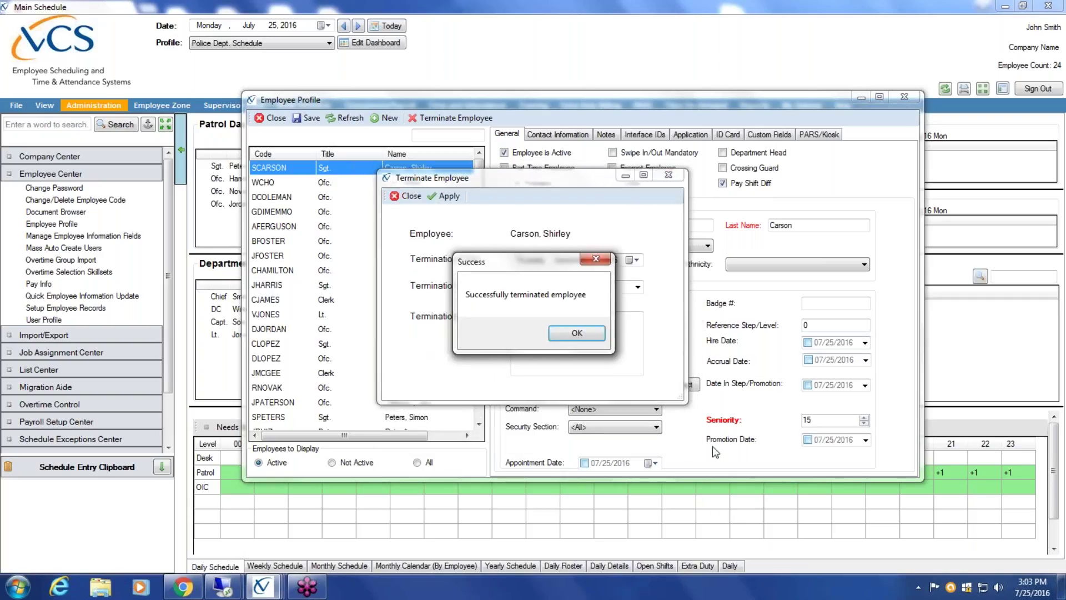
click(595, 336)
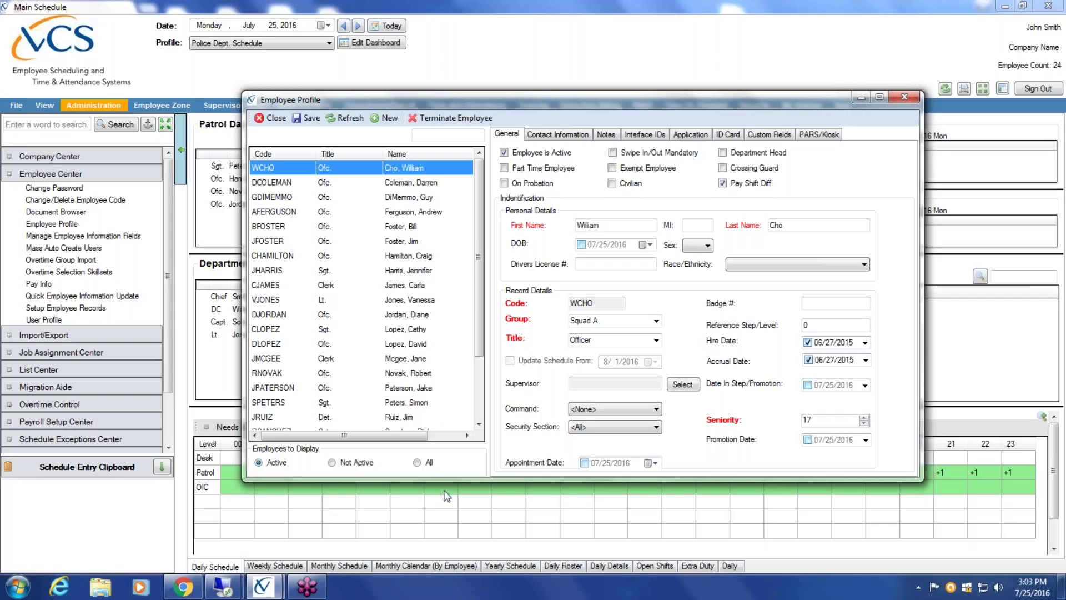
- Show Not Active employees and select the terminated sergeant's record dated 09/01/2016
click(332, 462)
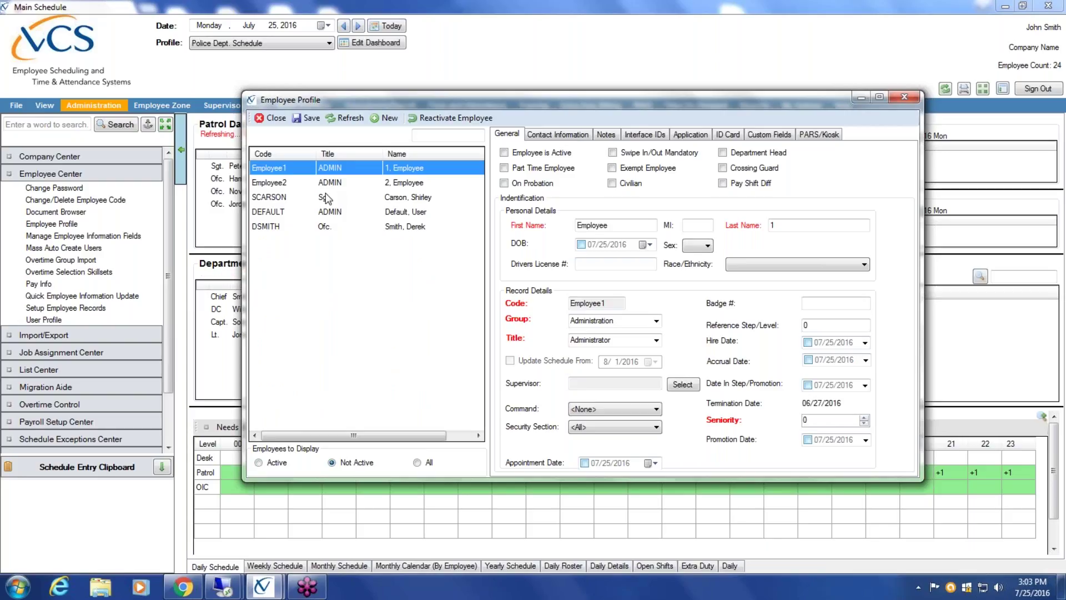
click(327, 198)
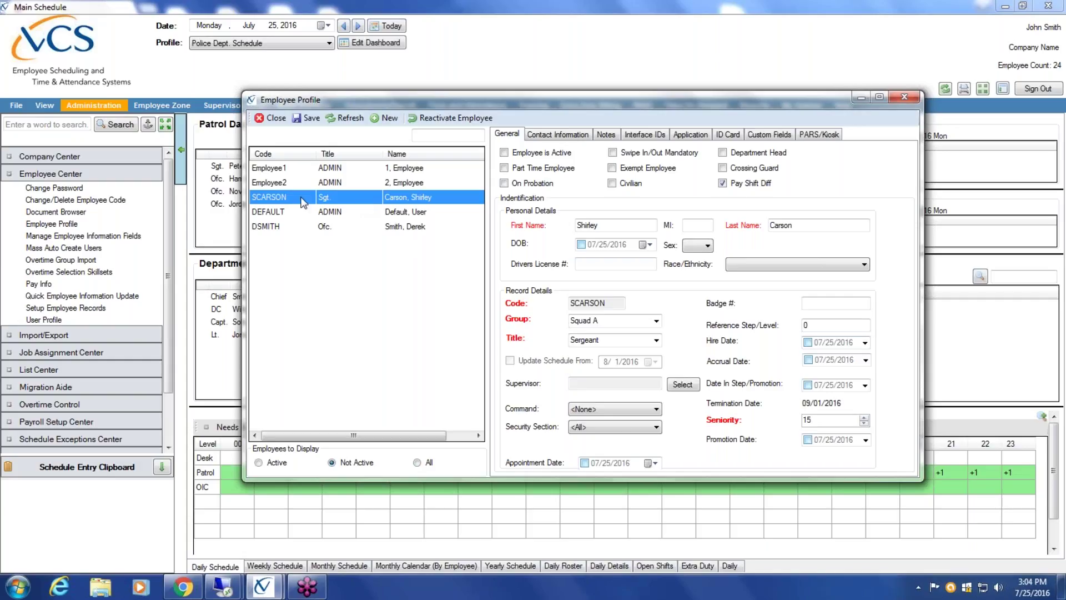
- Reactivate the sergeant, then list Active employees and select the restored record
click(475, 119)
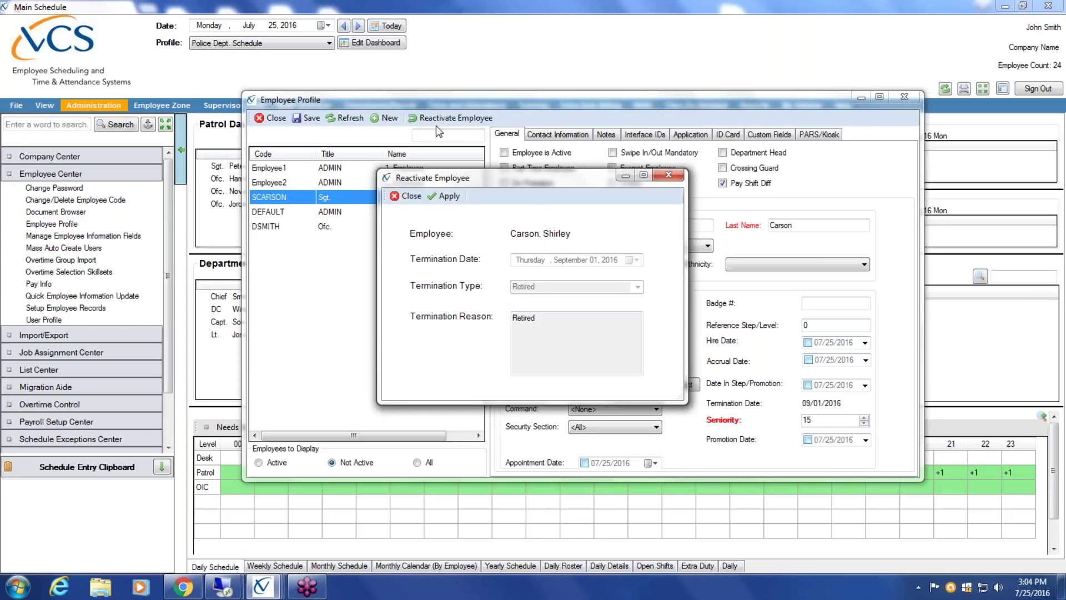
click(447, 198)
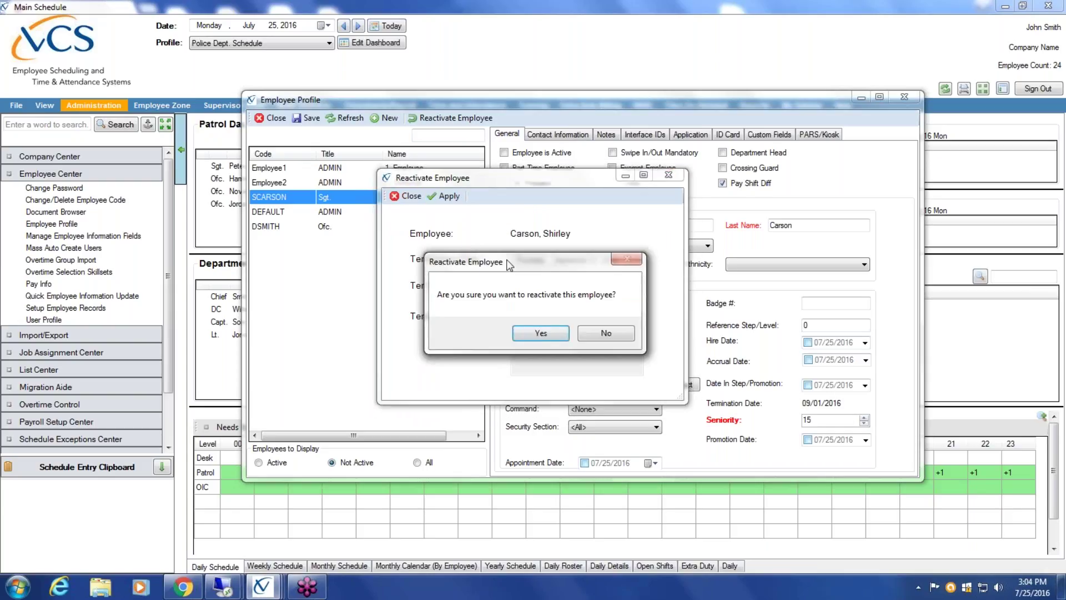
click(545, 335)
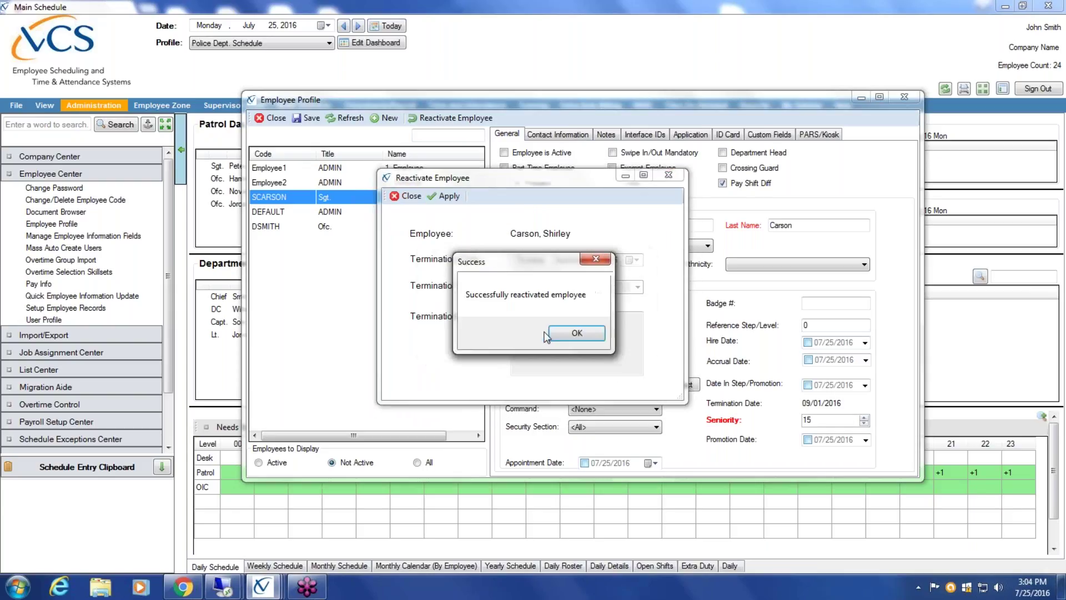
click(576, 335)
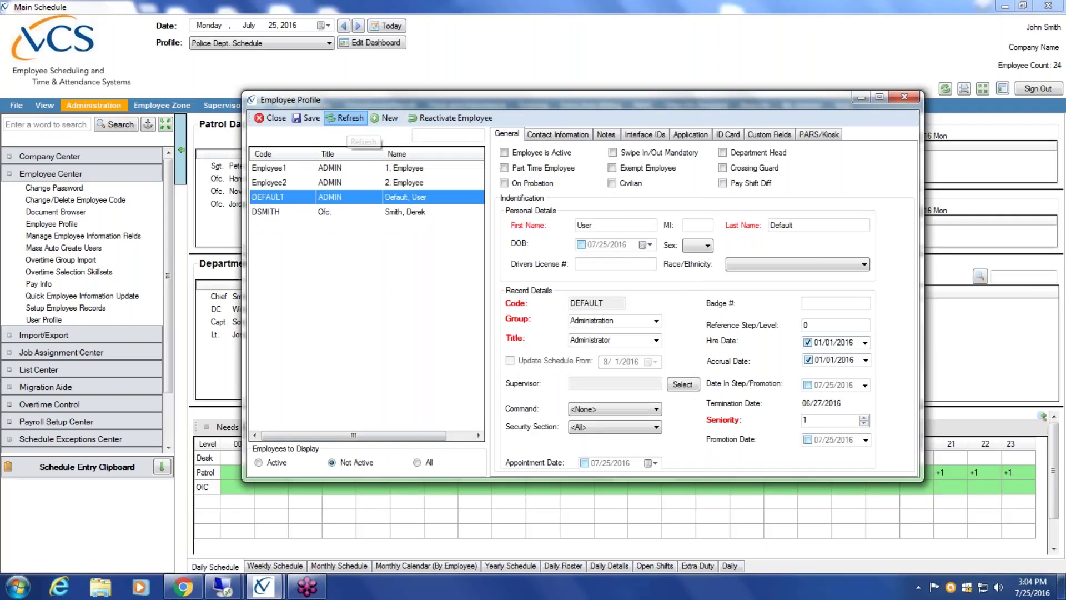
click(259, 463)
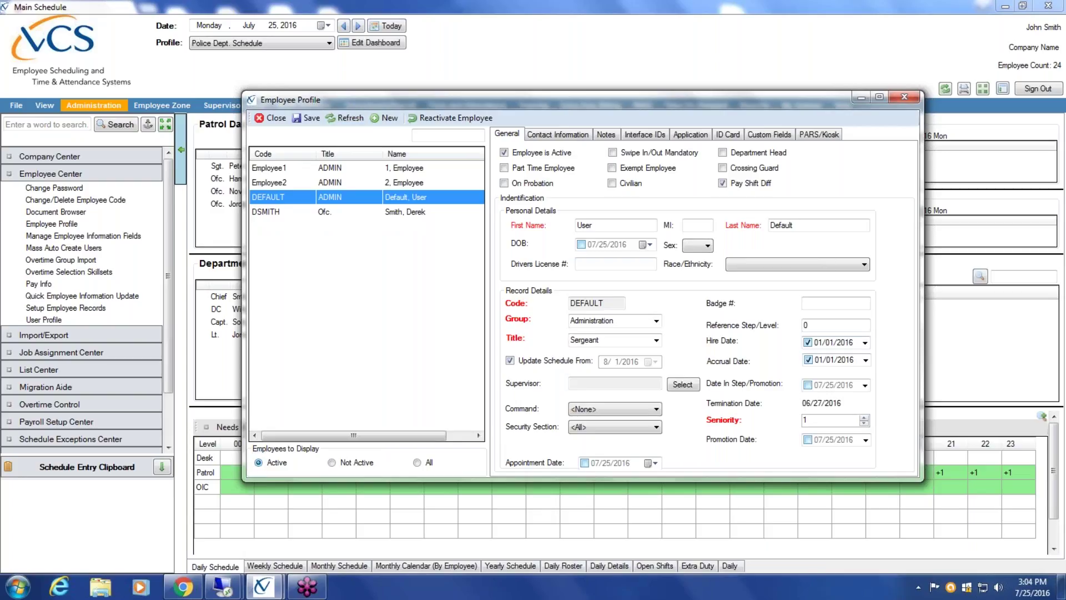
click(396, 168)
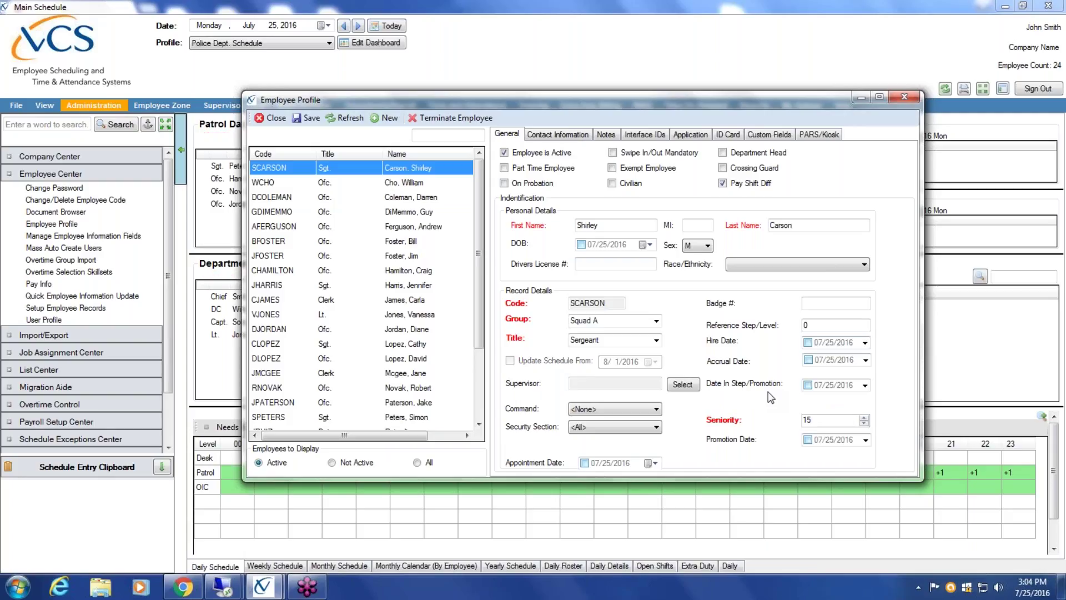
- Set the title back to Officer, updating schedules from today (7/25/2016), and save
click(656, 340)
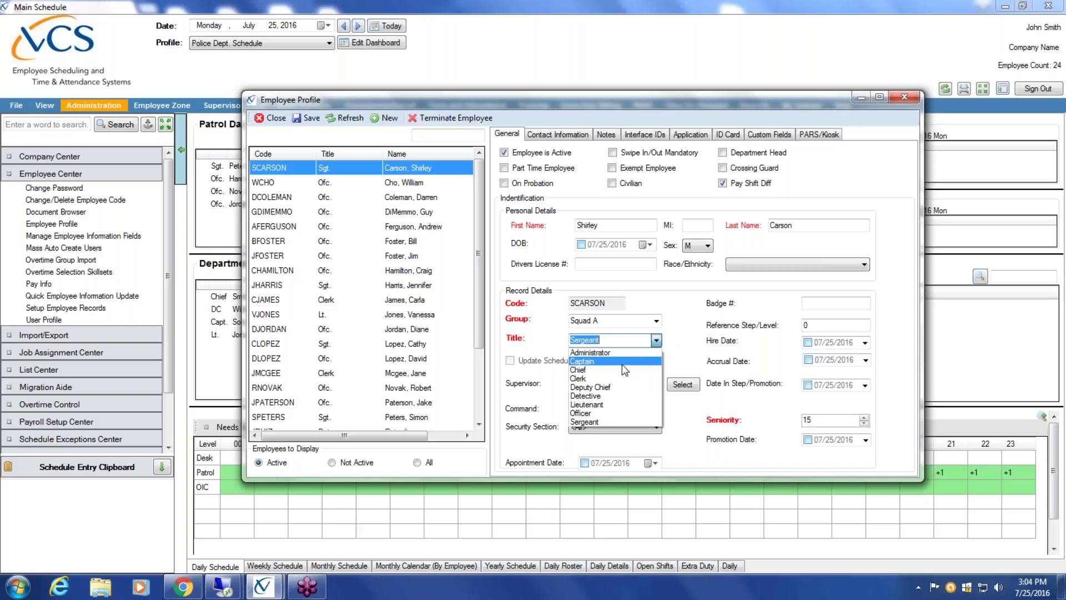
click(611, 413)
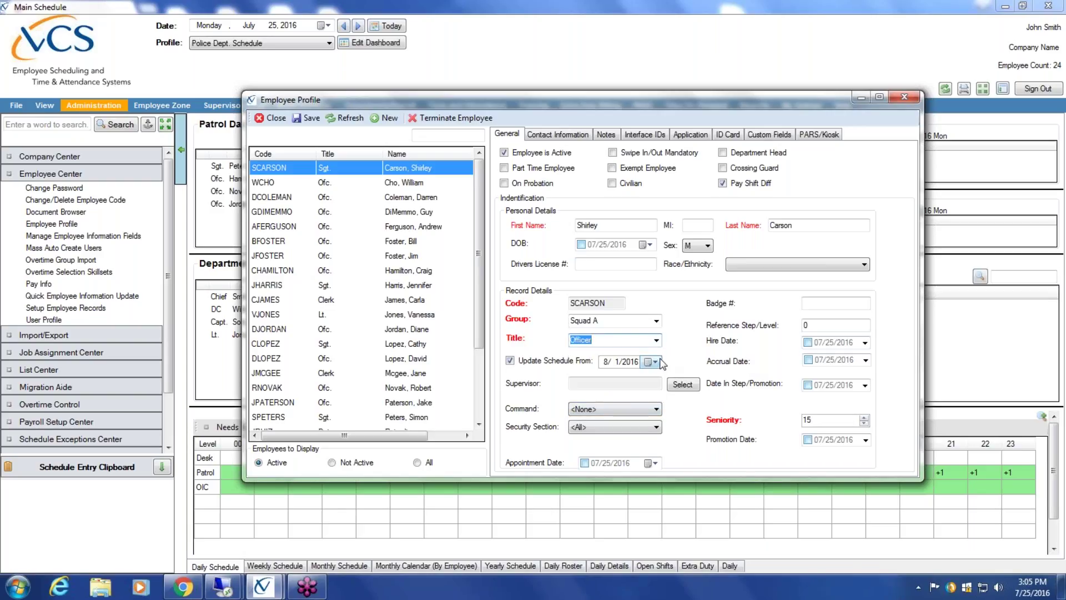
click(649, 362)
click(606, 381)
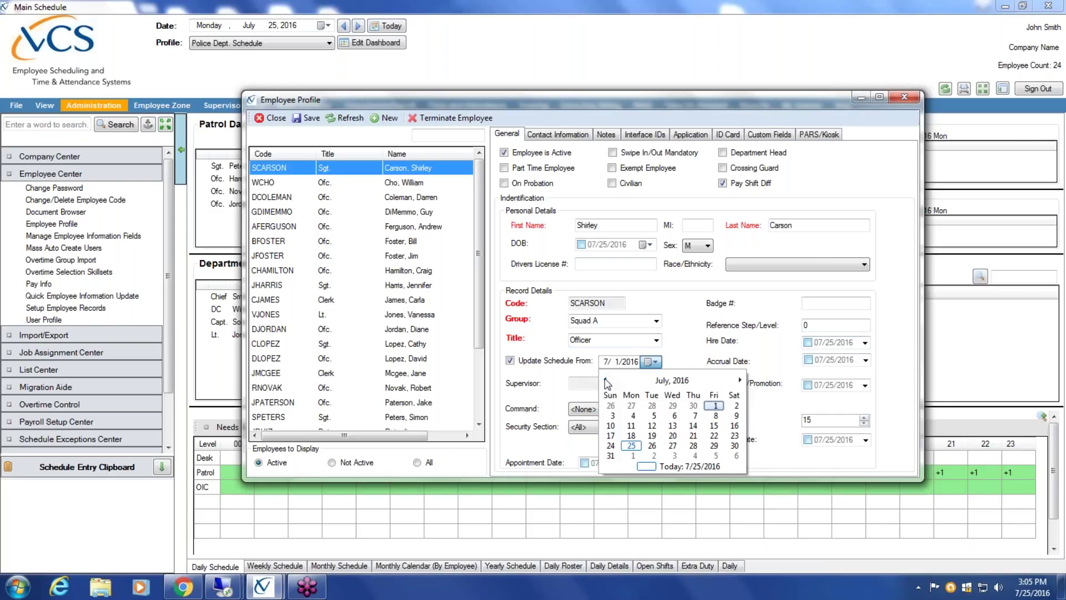
click(676, 465)
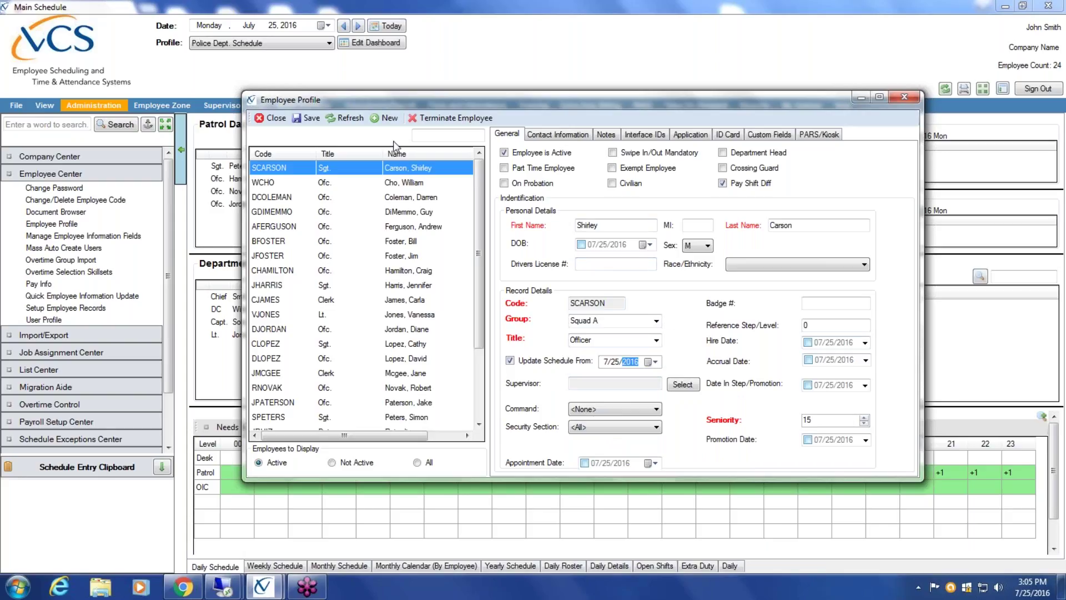
click(307, 118)
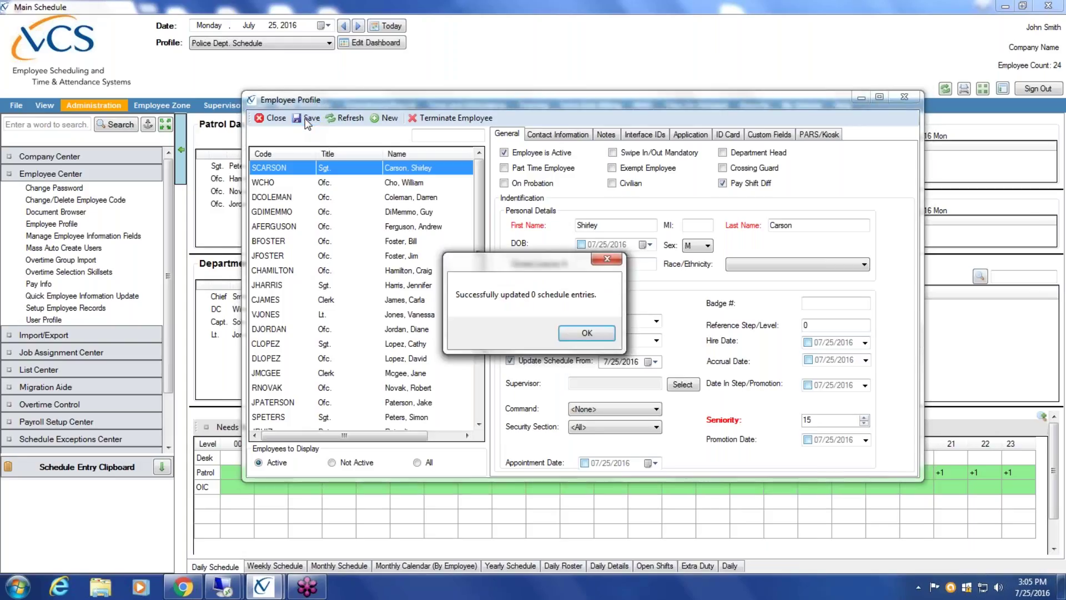
click(586, 333)
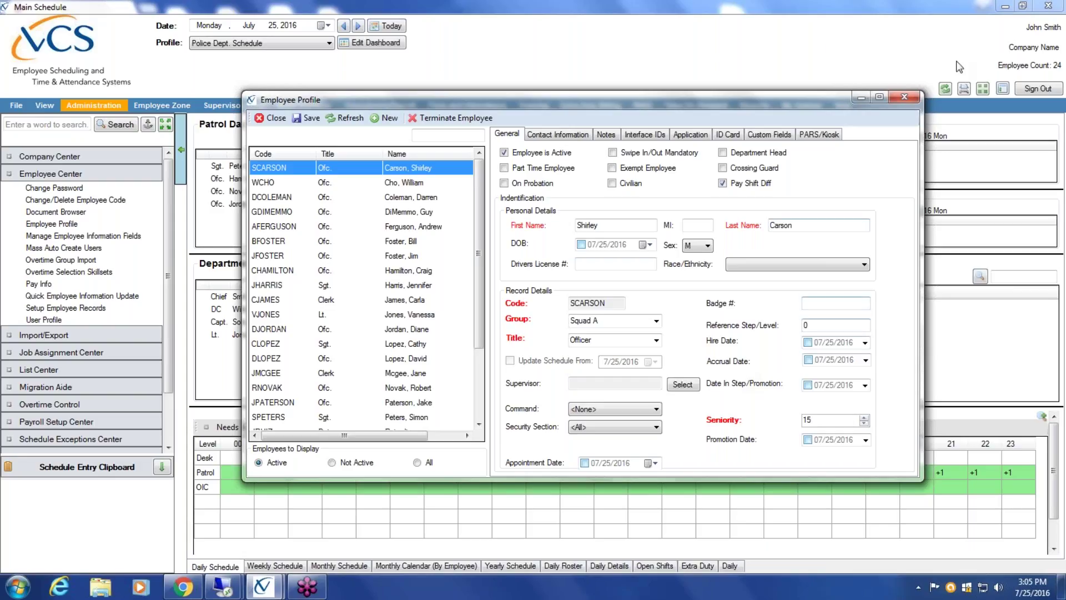
- Show the Application tab for the officer with no home shift, rotation or skill sets
click(700, 135)
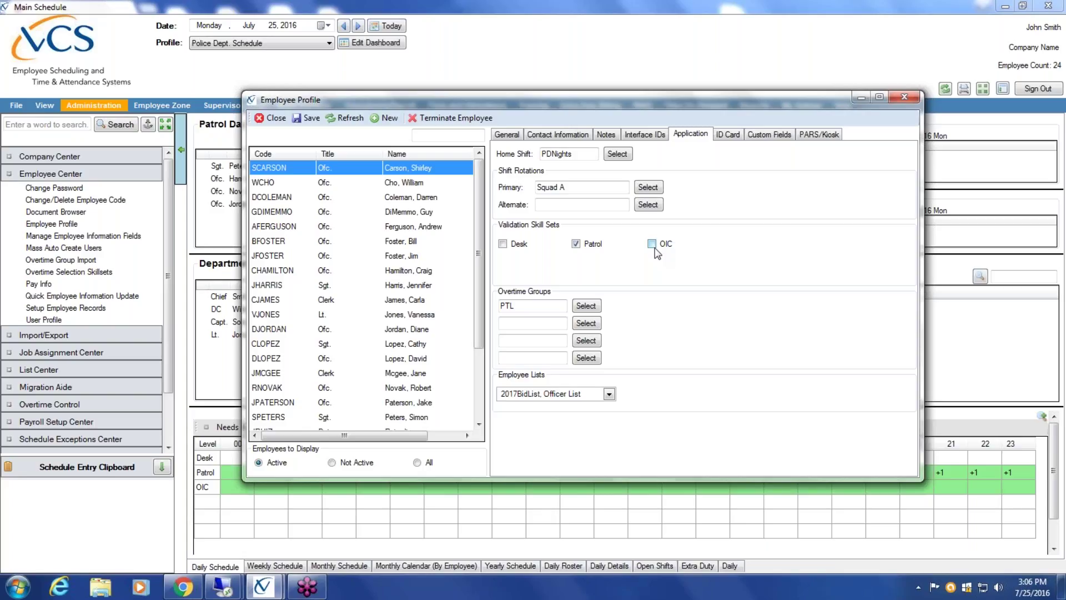
click(305, 257)
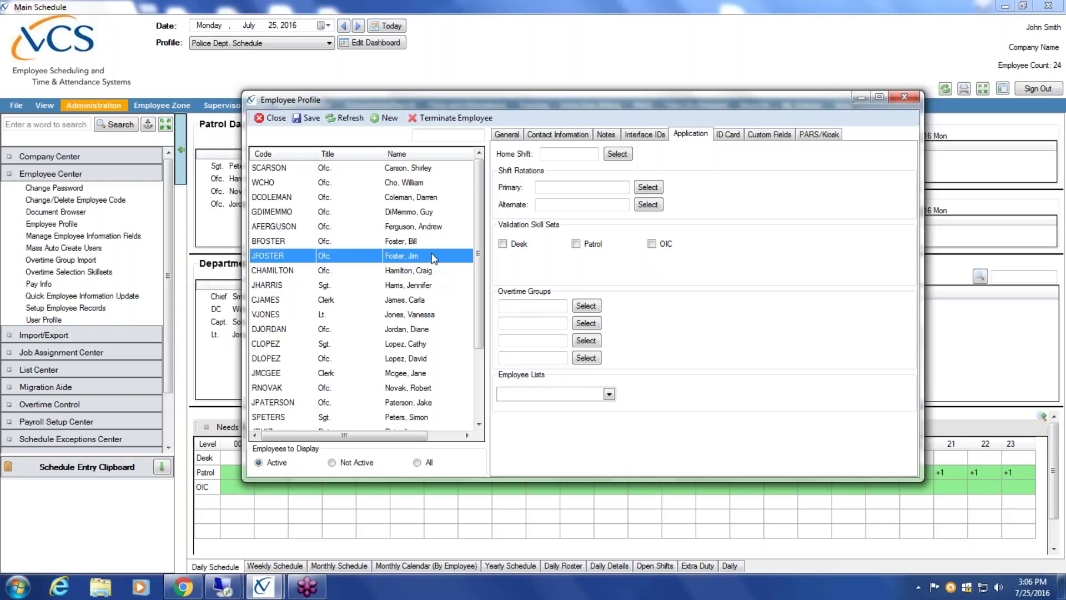
- Adjust the validation skill sets and assign the PTL overtime group from the lookup list
click(653, 245)
click(650, 242)
click(591, 308)
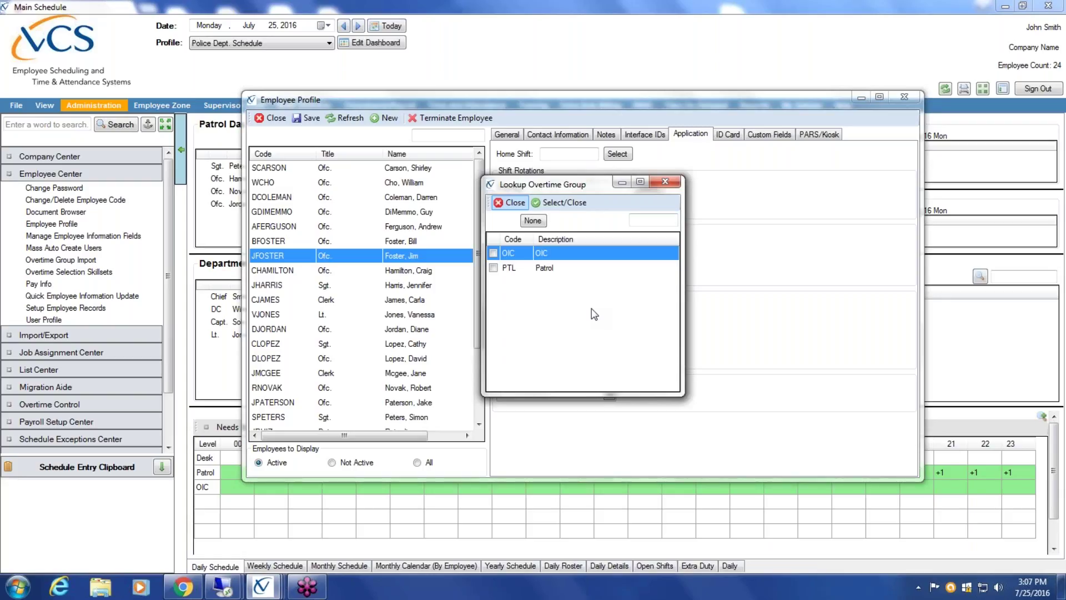
double_click(494, 269)
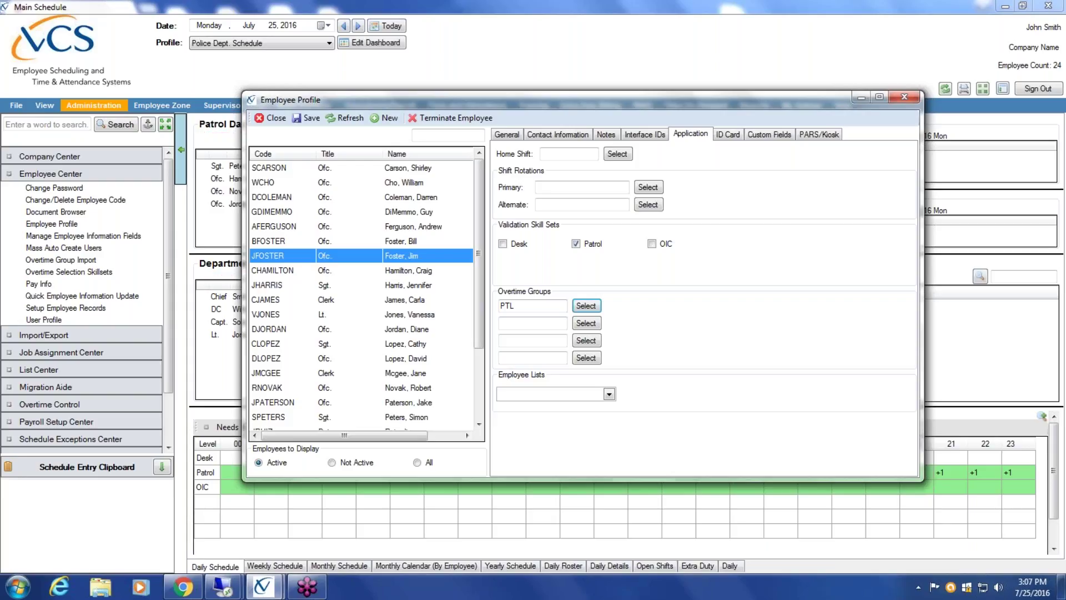
click(609, 394)
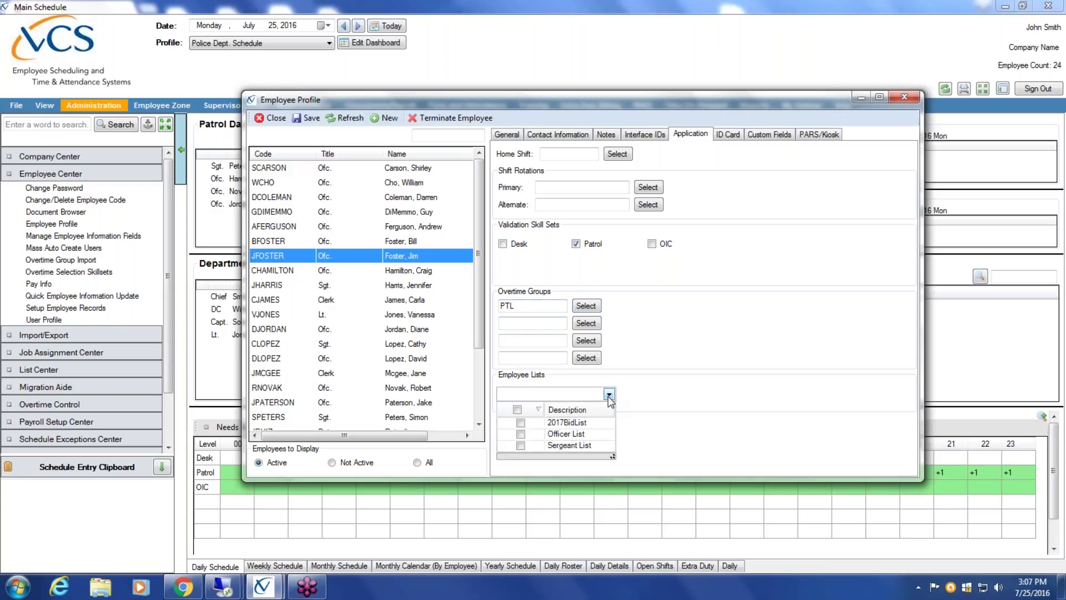
- Tick Officer List under Employee Lists, save the officer's profile, and close the window
click(521, 434)
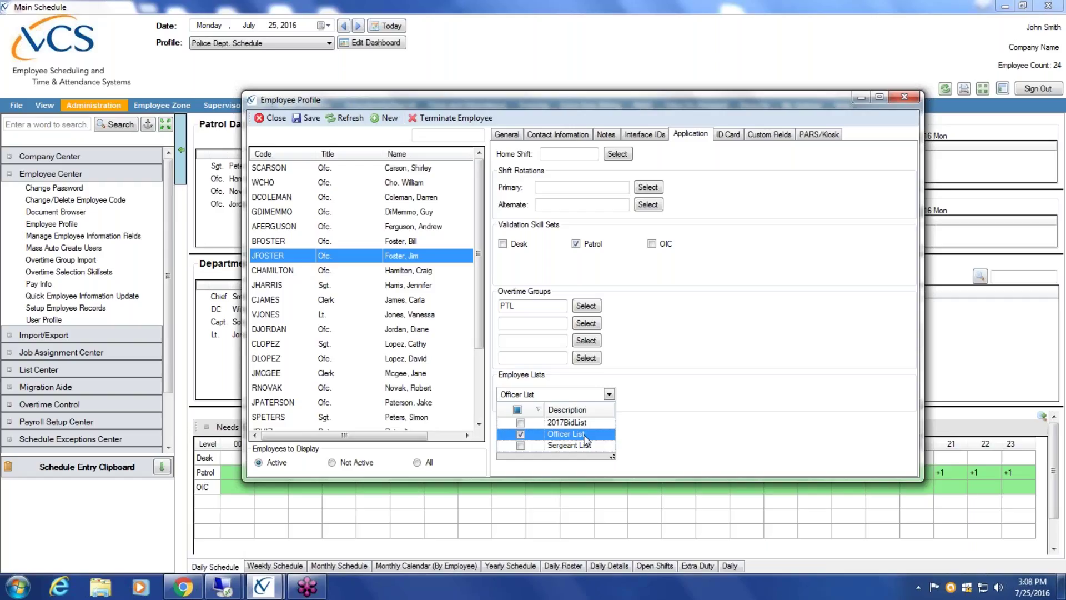
click(313, 120)
click(312, 120)
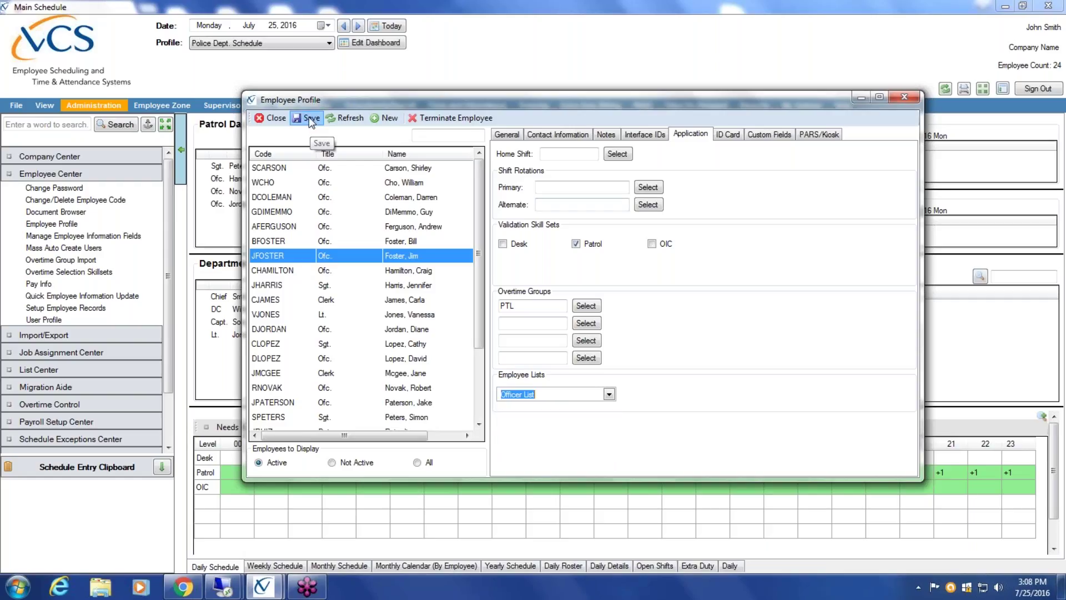
click(273, 117)
click(38, 284)
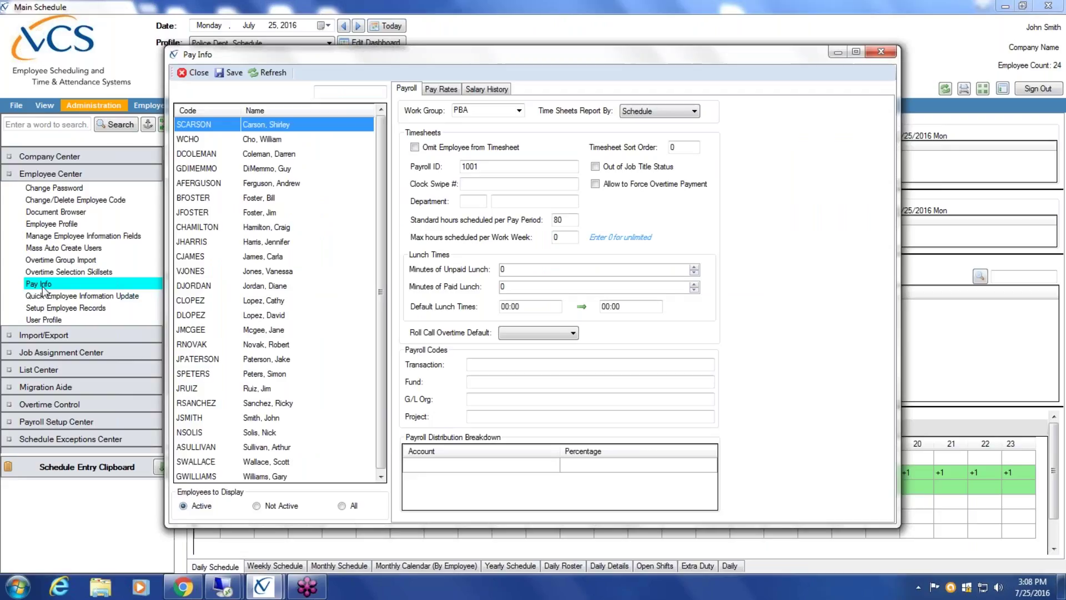
click(253, 142)
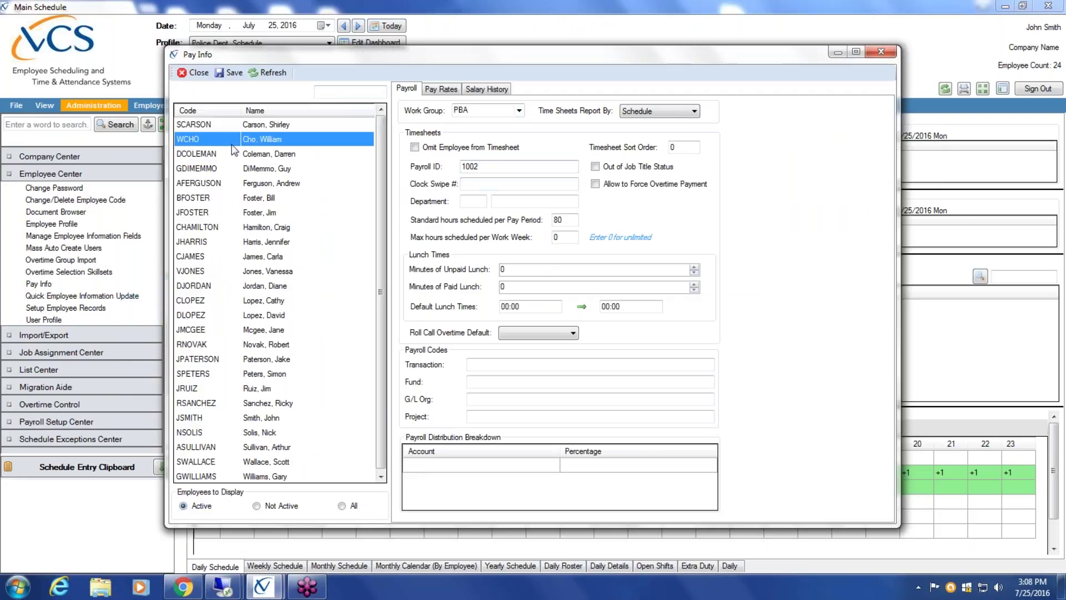
click(519, 111)
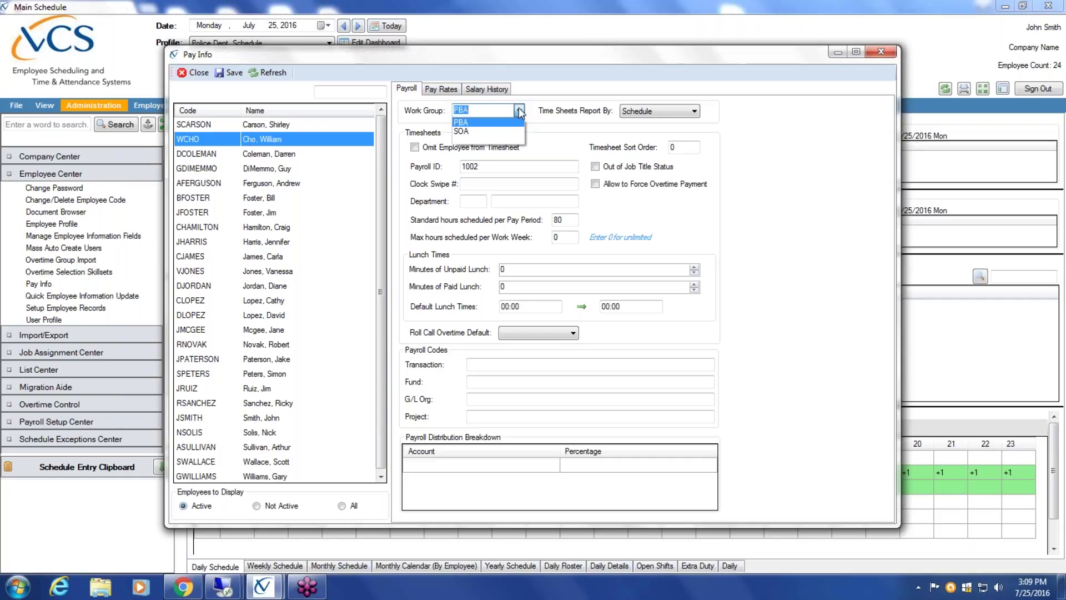
- Keep the officer's work group at PBA and close the Pay Info window
click(444, 92)
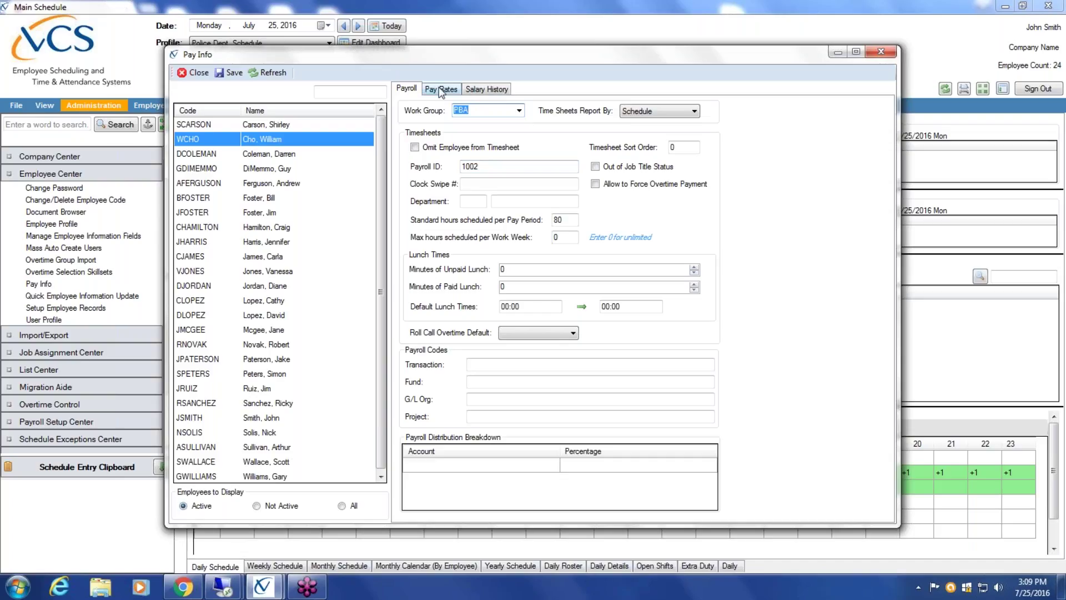
click(520, 110)
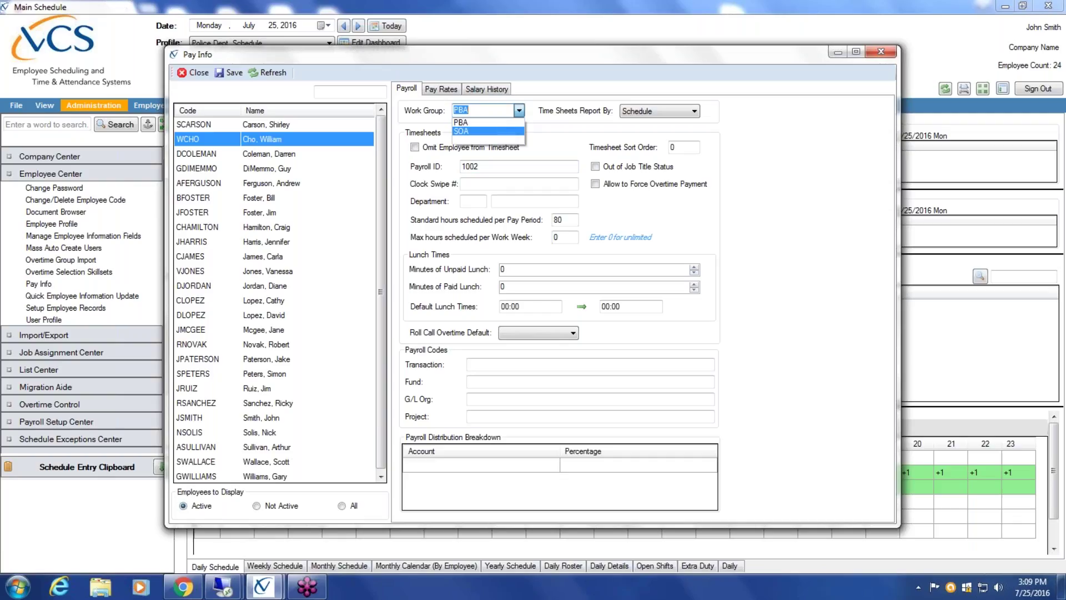
key(Up)
key(Return)
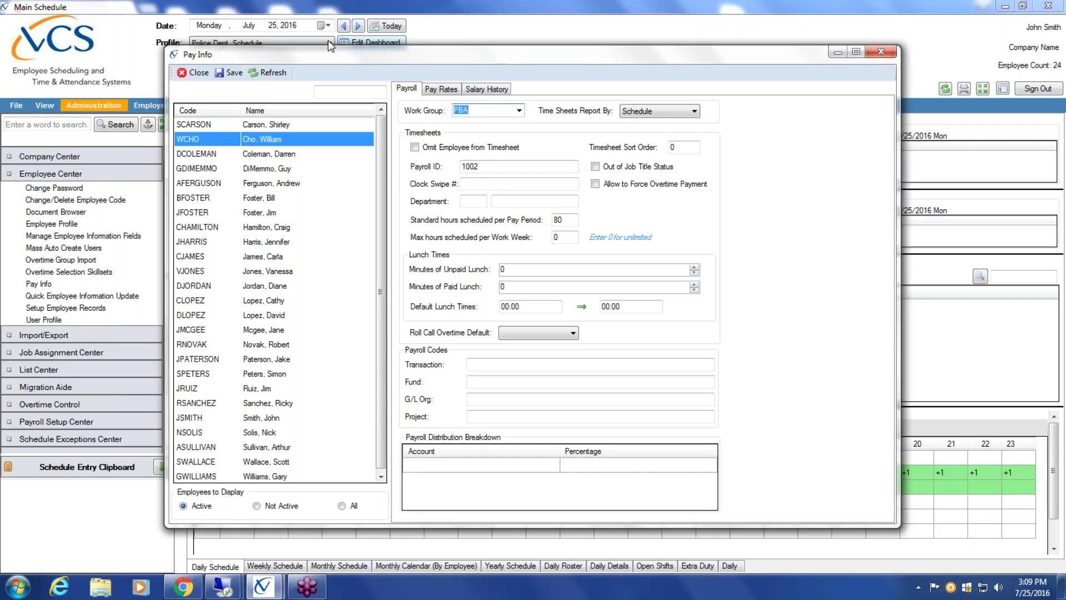
click(195, 74)
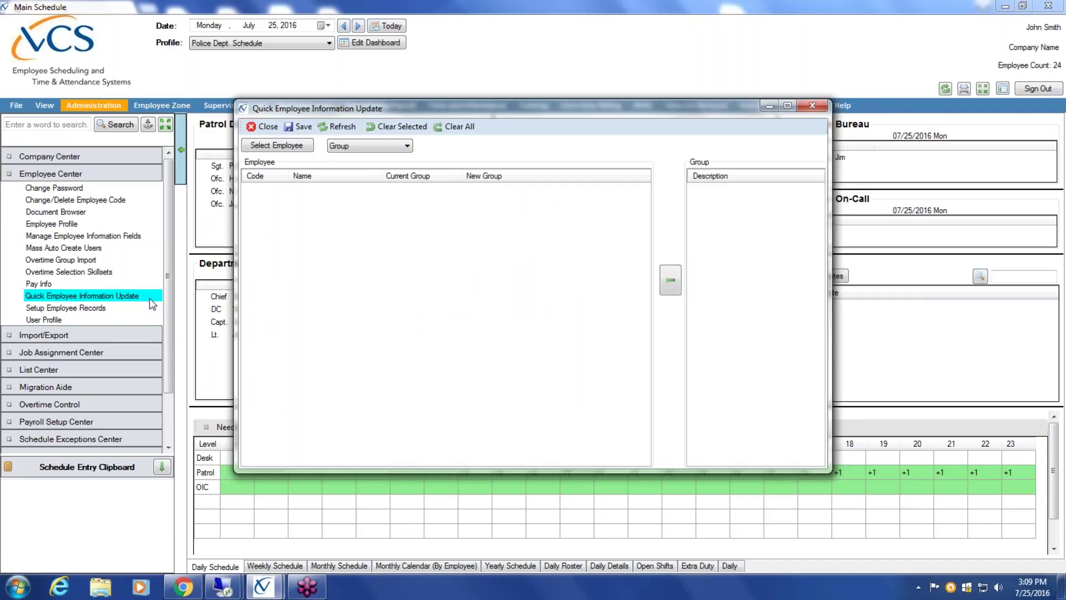
- Load every active employee from Lookup Employee and choose Work Groups as the field to update
click(290, 143)
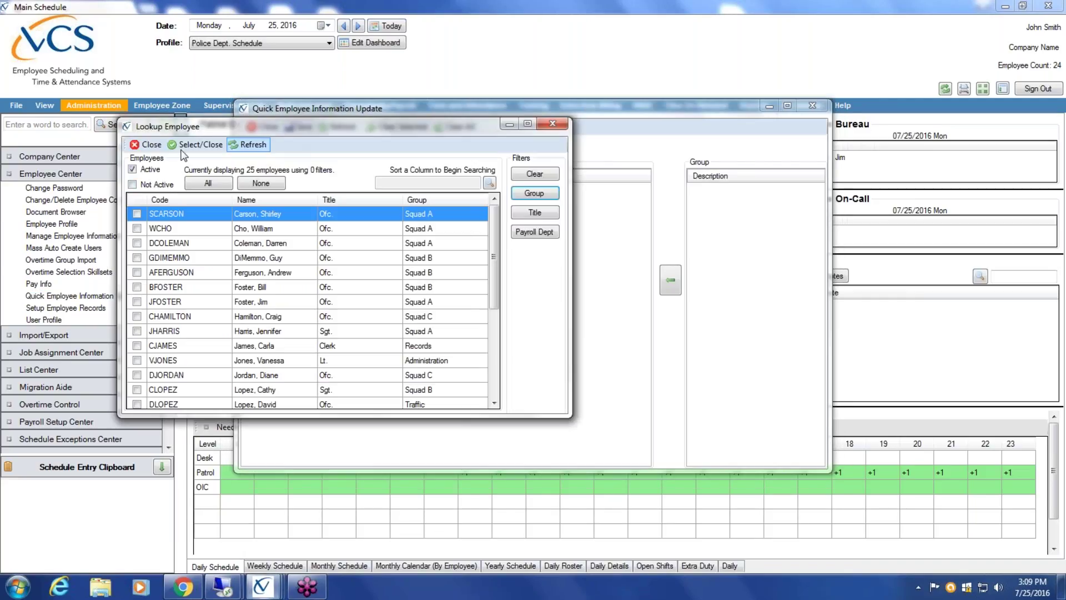
click(207, 183)
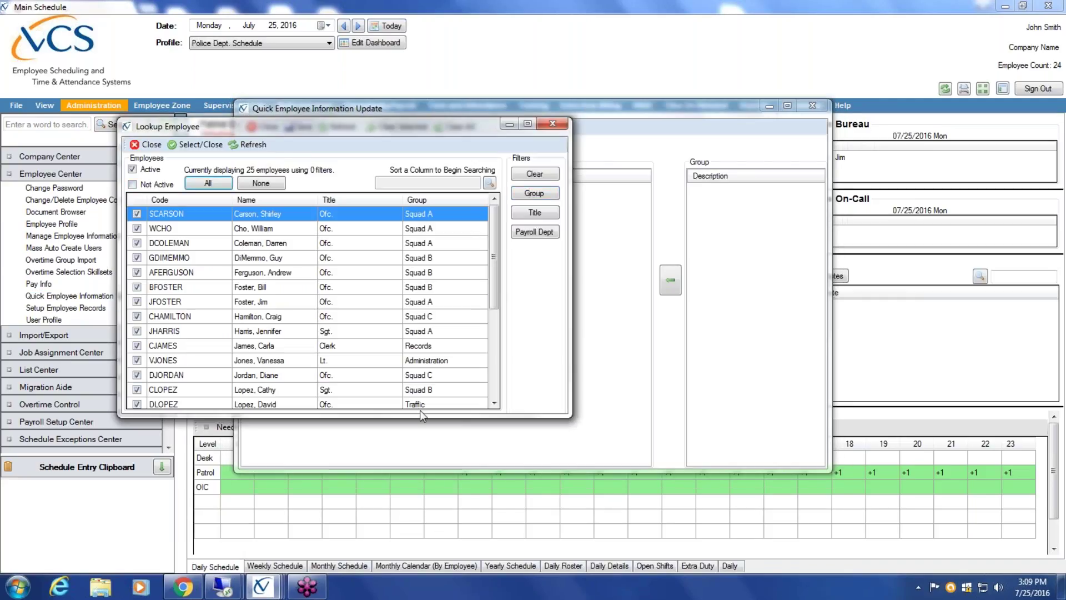
mouse_move(495, 247)
mouse_down()
mouse_move(495, 350)
mouse_move(496, 248)
mouse_up()
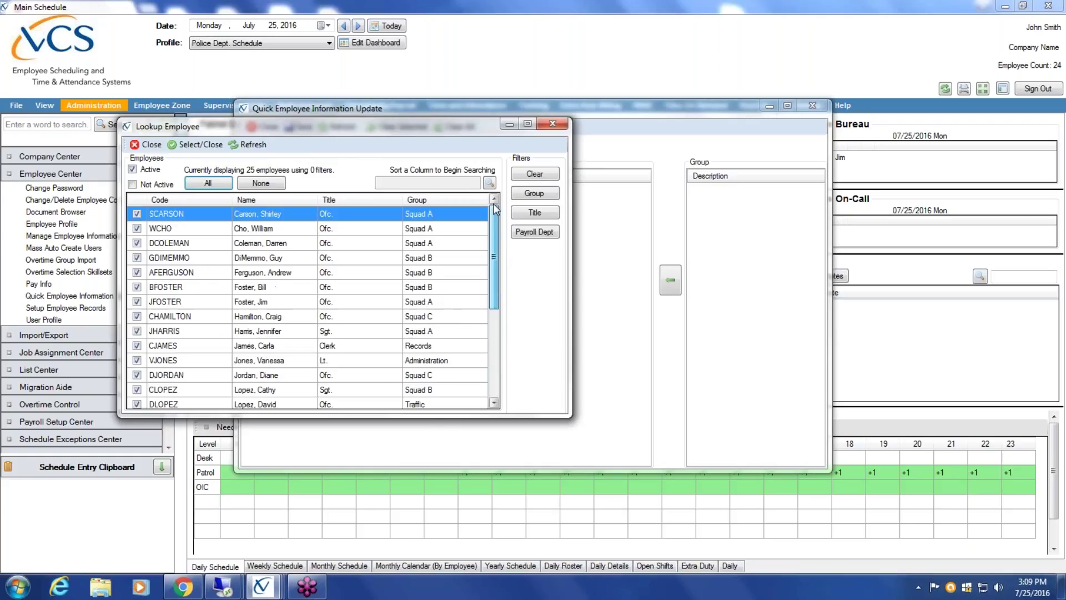
click(201, 145)
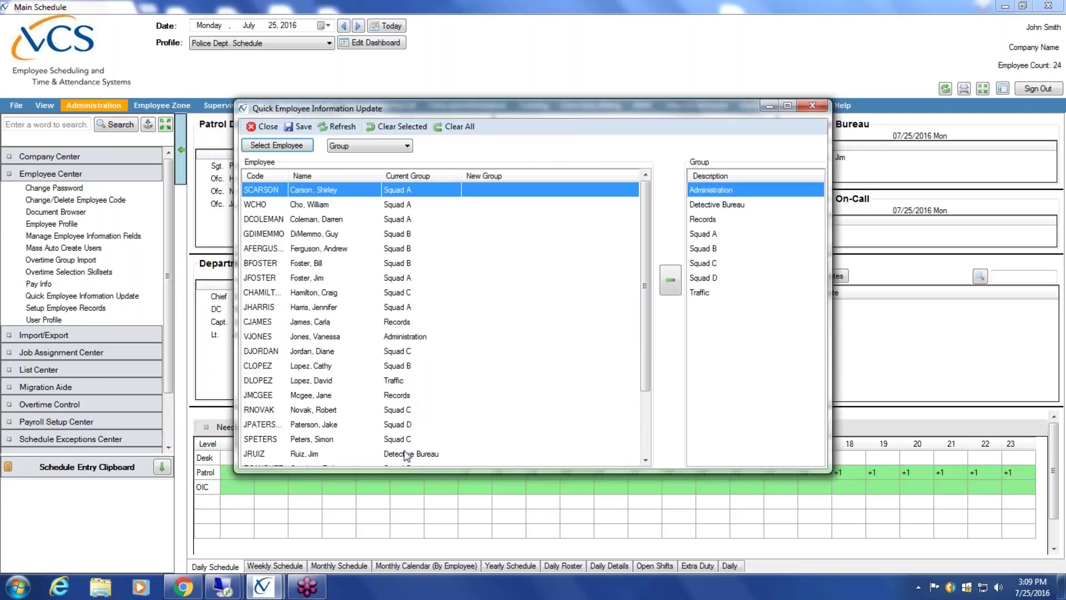
click(409, 146)
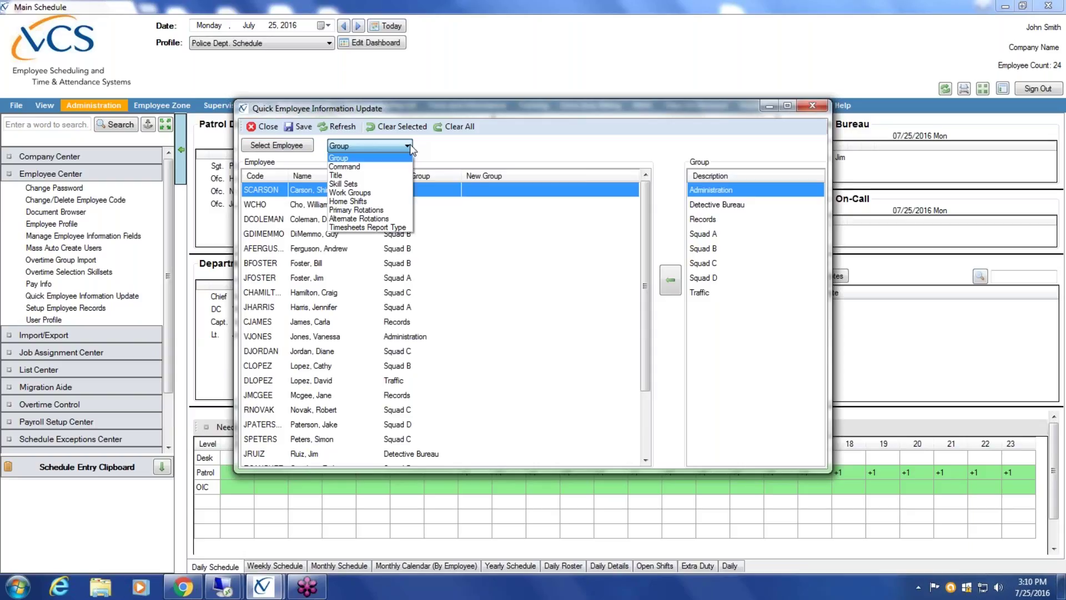
click(387, 194)
- Assign PBA as the new work group for the first employee
click(713, 203)
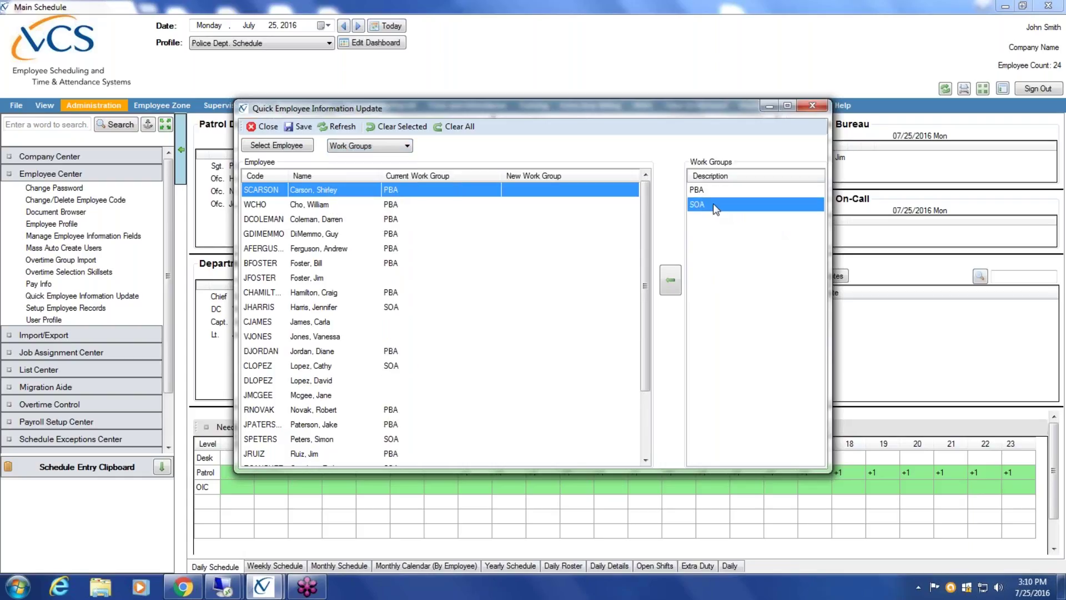
click(711, 191)
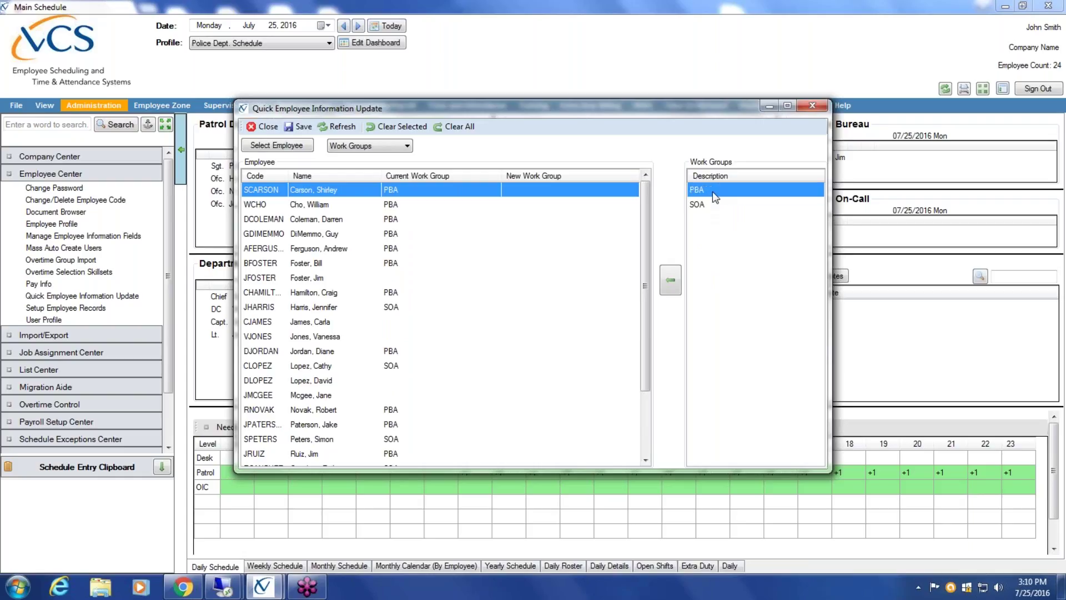
click(710, 201)
click(712, 196)
click(311, 204)
click(311, 221)
click(311, 235)
click(310, 251)
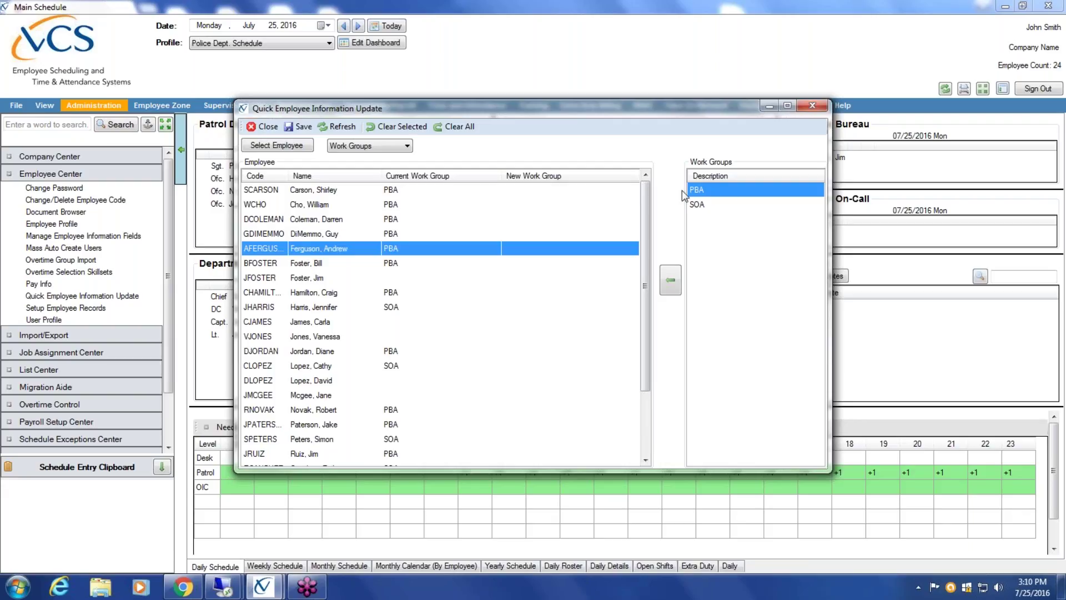
click(557, 196)
click(671, 280)
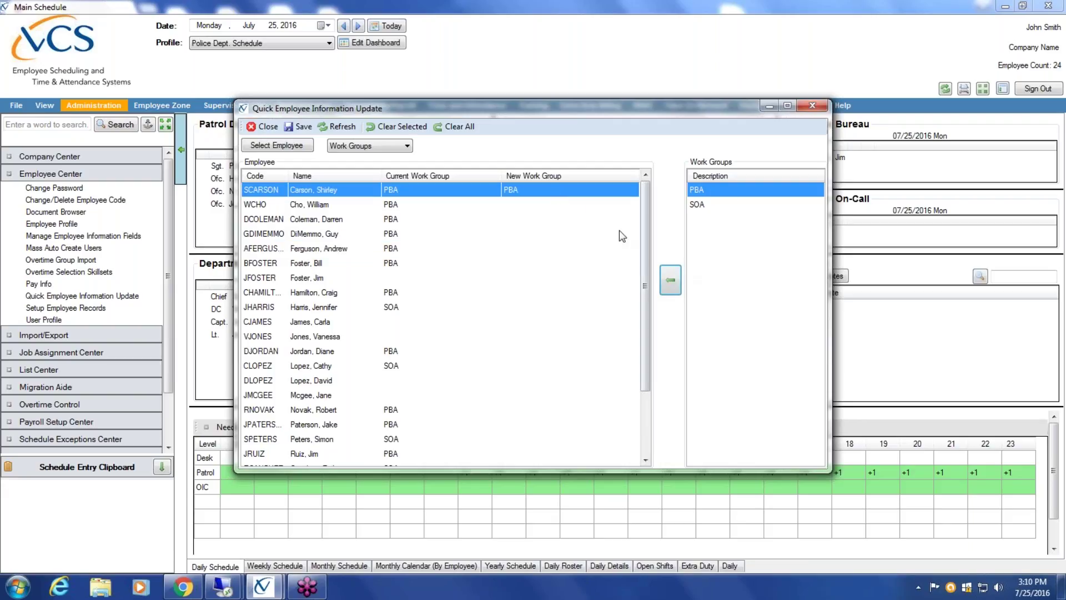
- Assign SOA as the new work group for the second, third and fourth employees
click(590, 205)
click(697, 204)
click(670, 280)
click(546, 220)
click(670, 282)
click(554, 233)
click(671, 287)
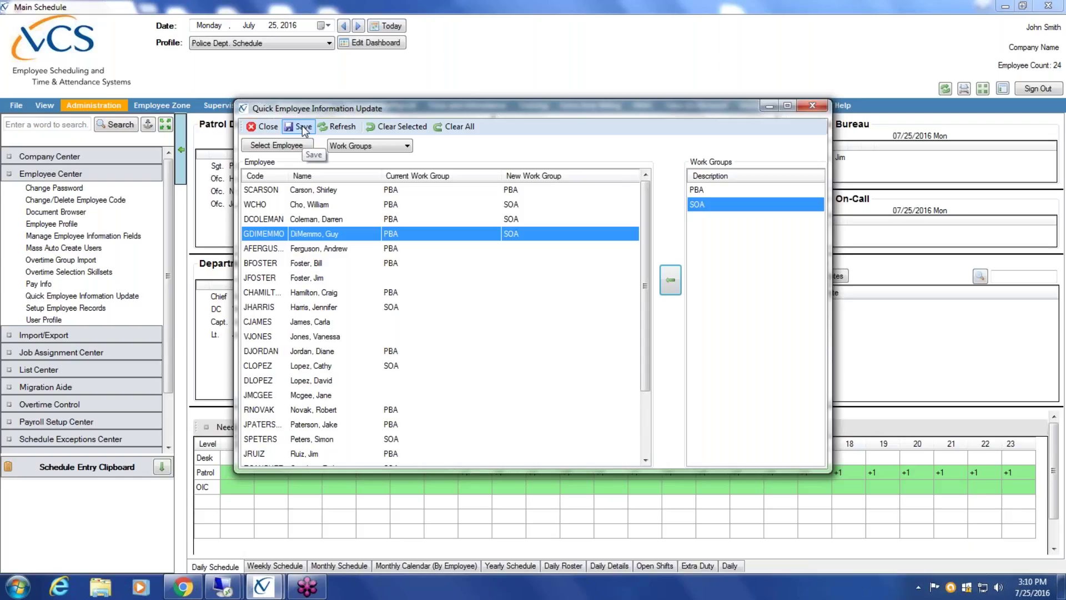
click(408, 146)
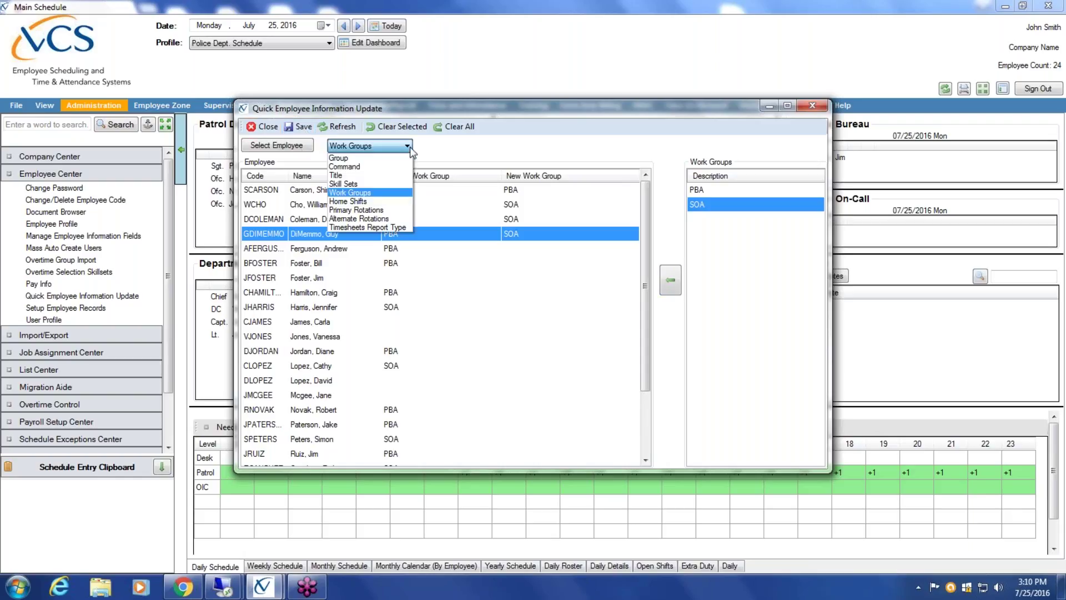
click(375, 183)
- Close Quick Employee Information Update, reopen it empty, and bring up the employee lookup
click(706, 190)
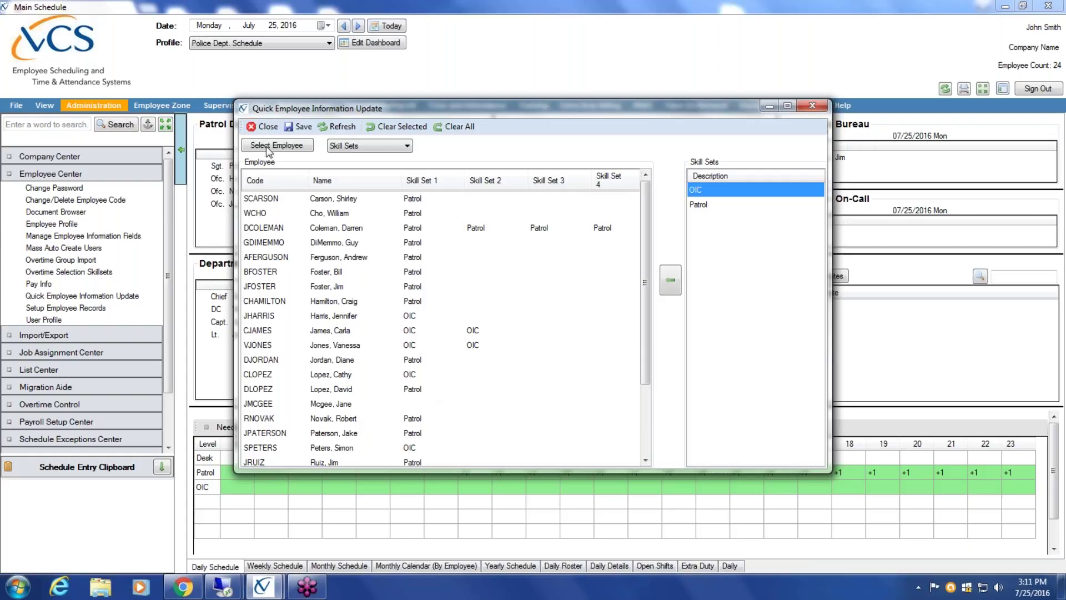
click(266, 127)
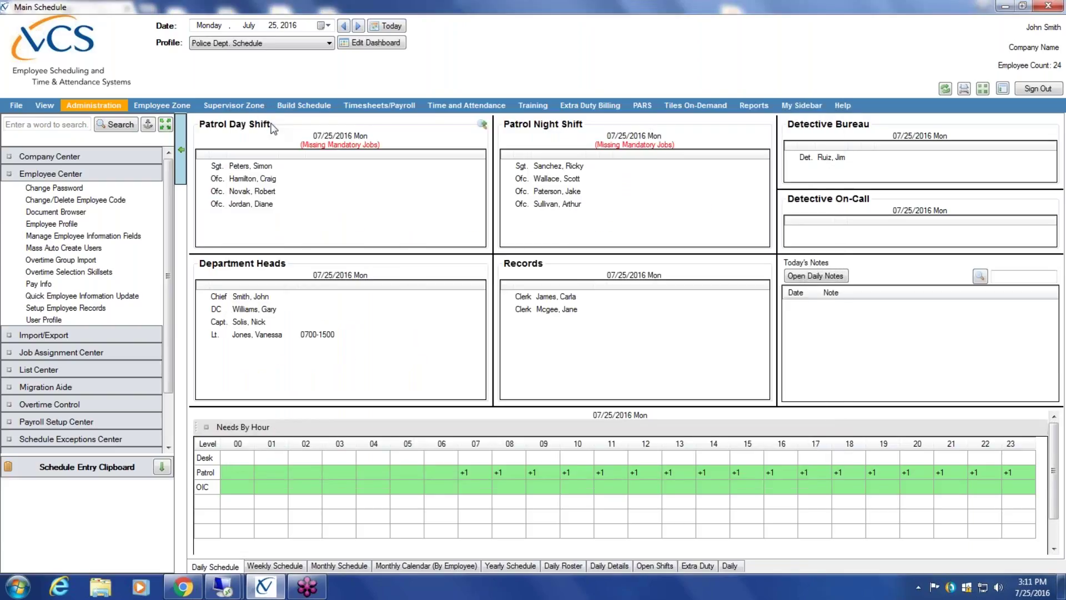
click(100, 296)
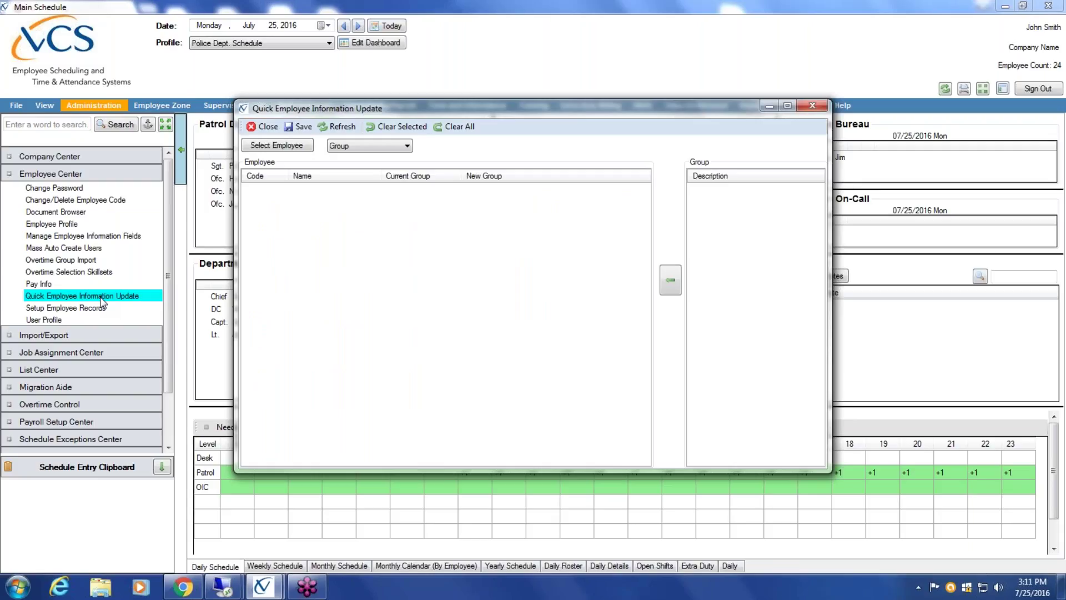
click(297, 146)
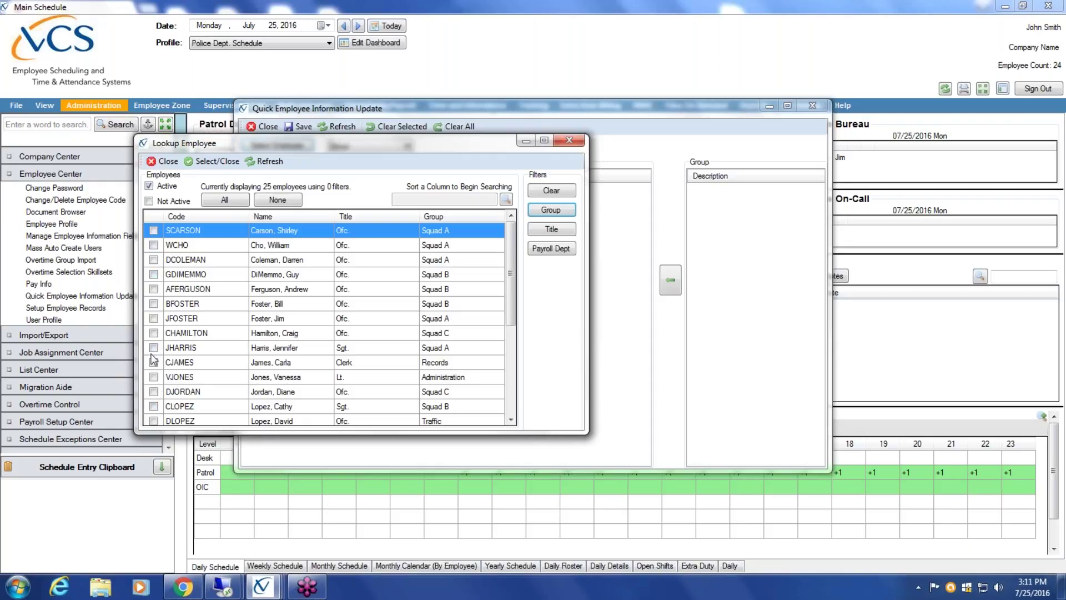
- Filter the lookup to groups SQ A through SQ D and load all 17 matching employees
click(553, 211)
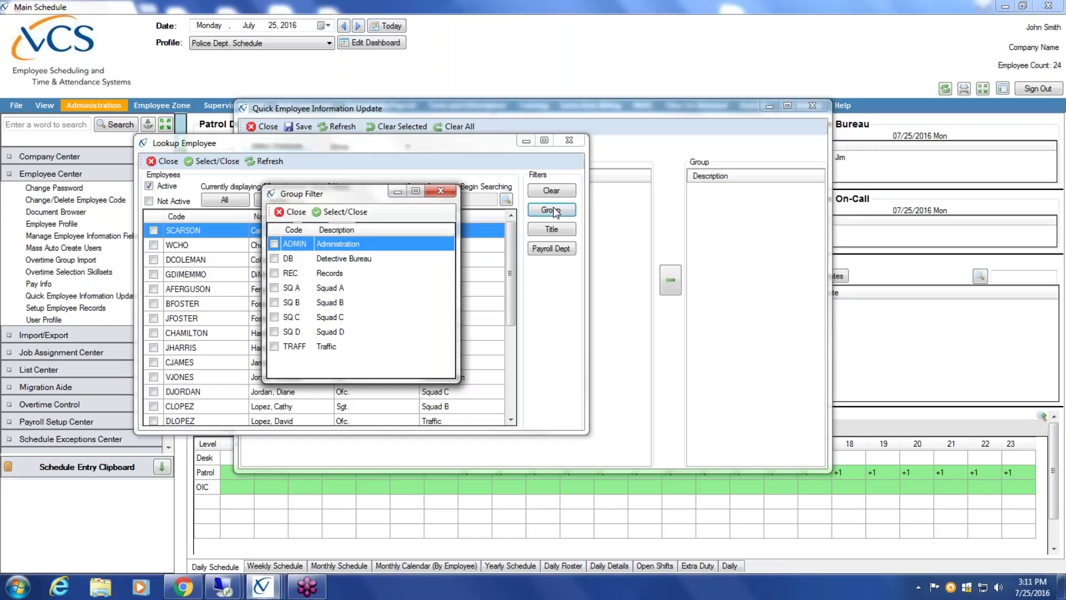
click(274, 287)
click(274, 302)
click(273, 316)
click(274, 332)
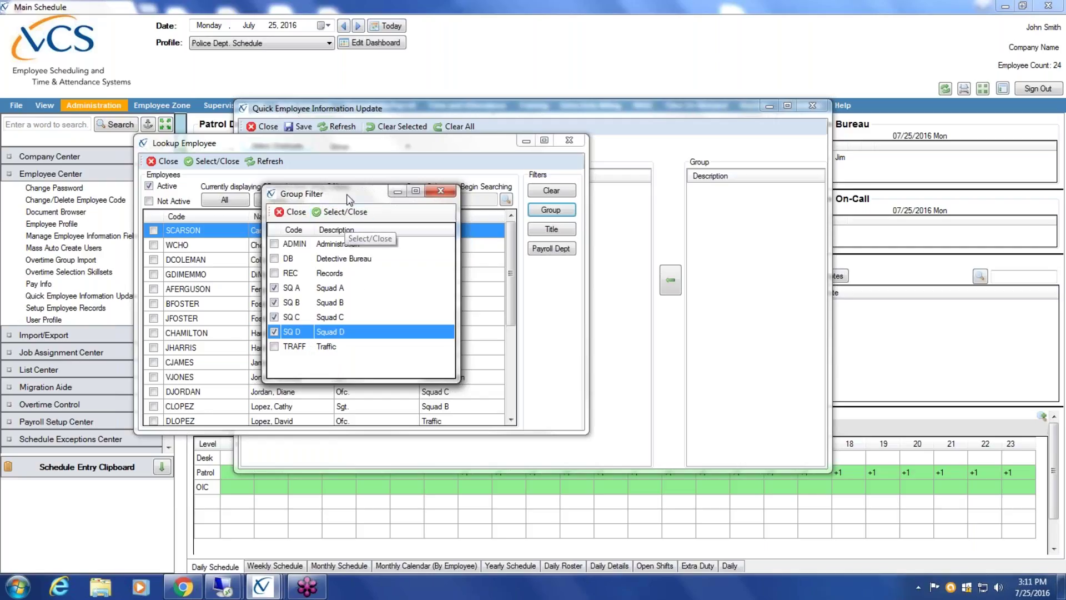
drag(347, 194, 420, 205)
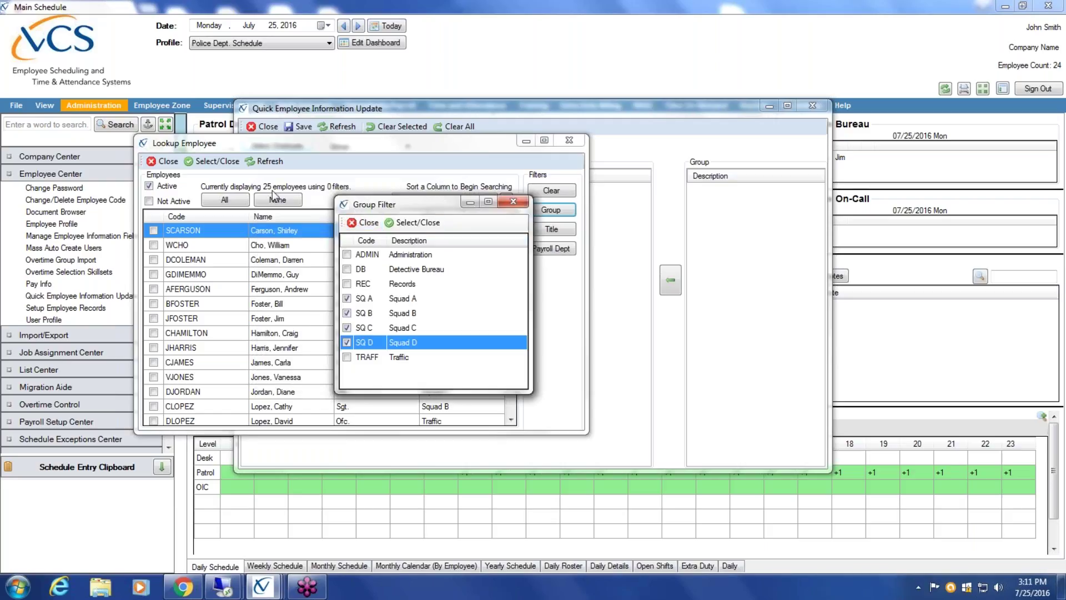
click(414, 222)
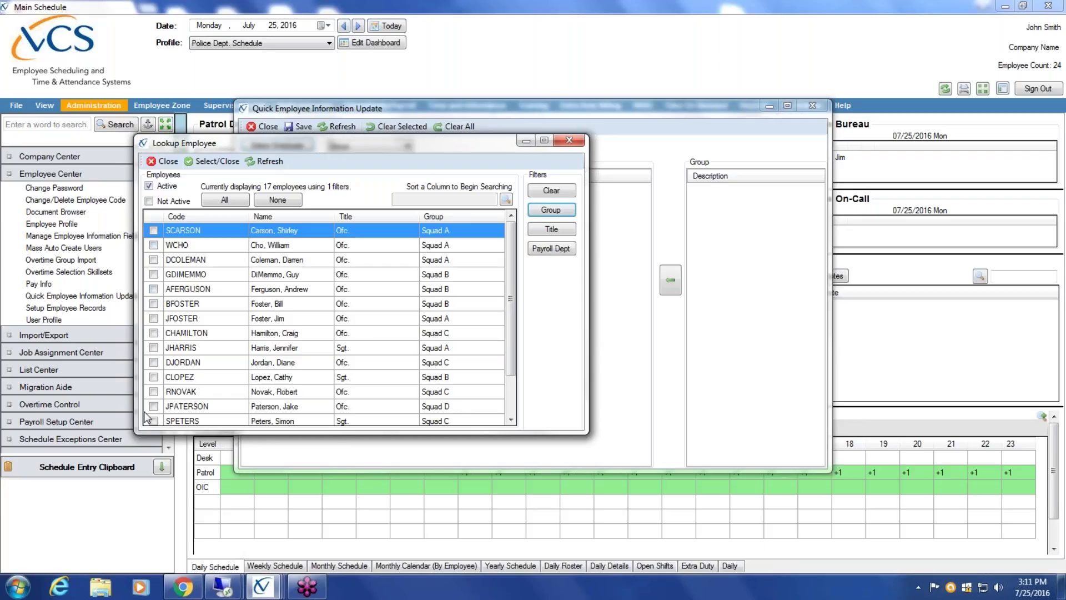
click(224, 201)
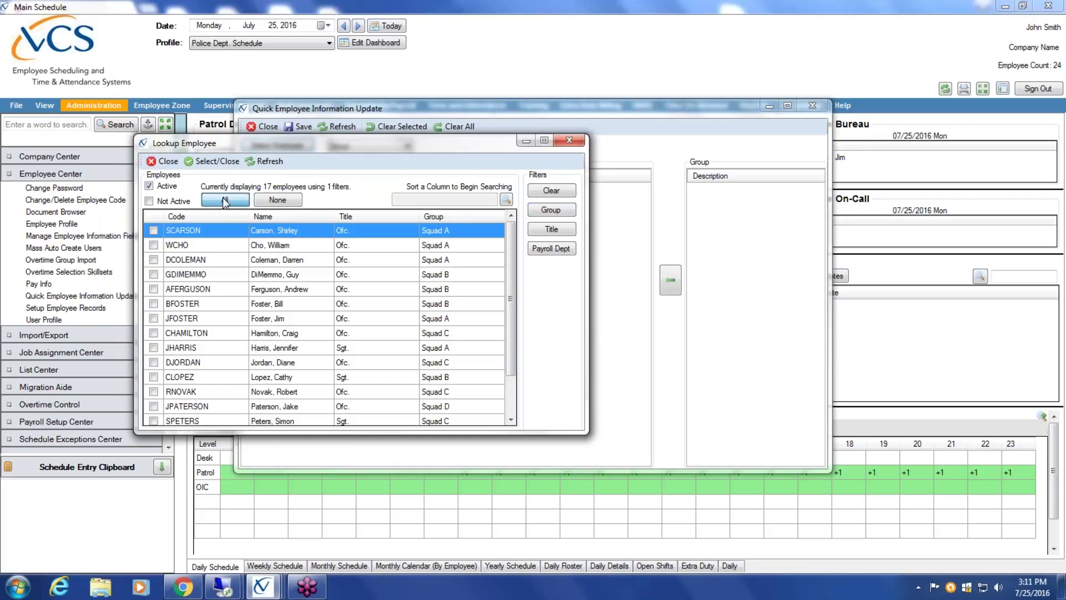
click(217, 163)
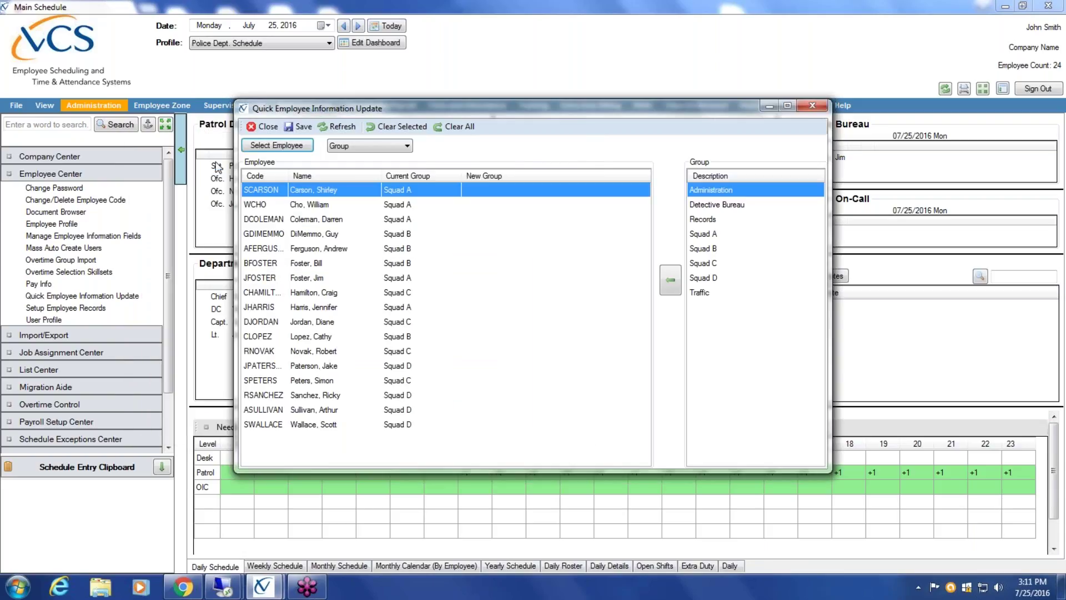
- Select six employees and assign them Squad B as their new group
click(309, 206)
click(307, 234)
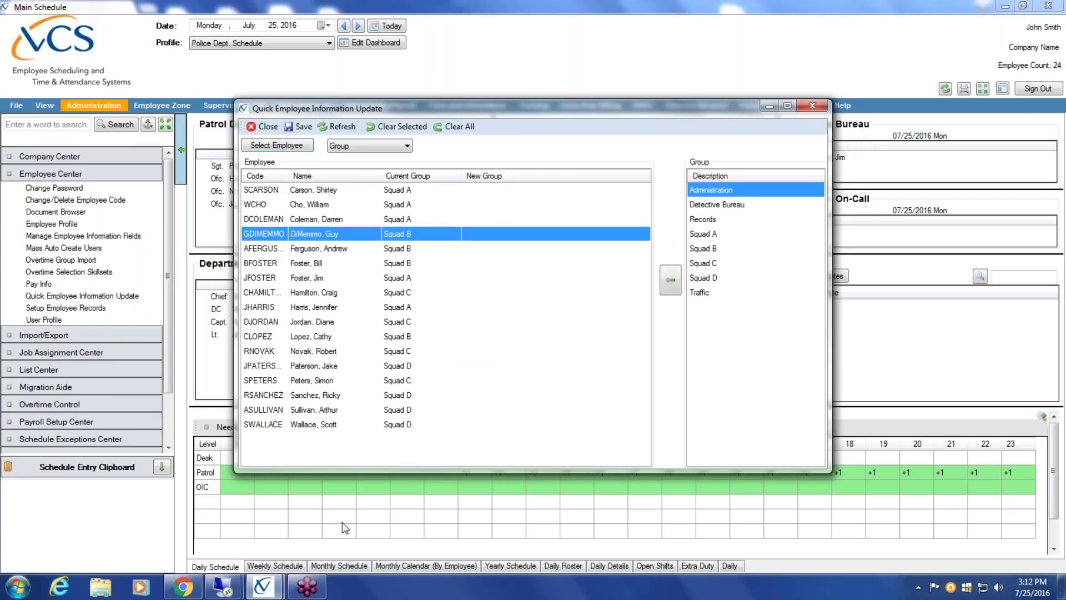
click(296, 191)
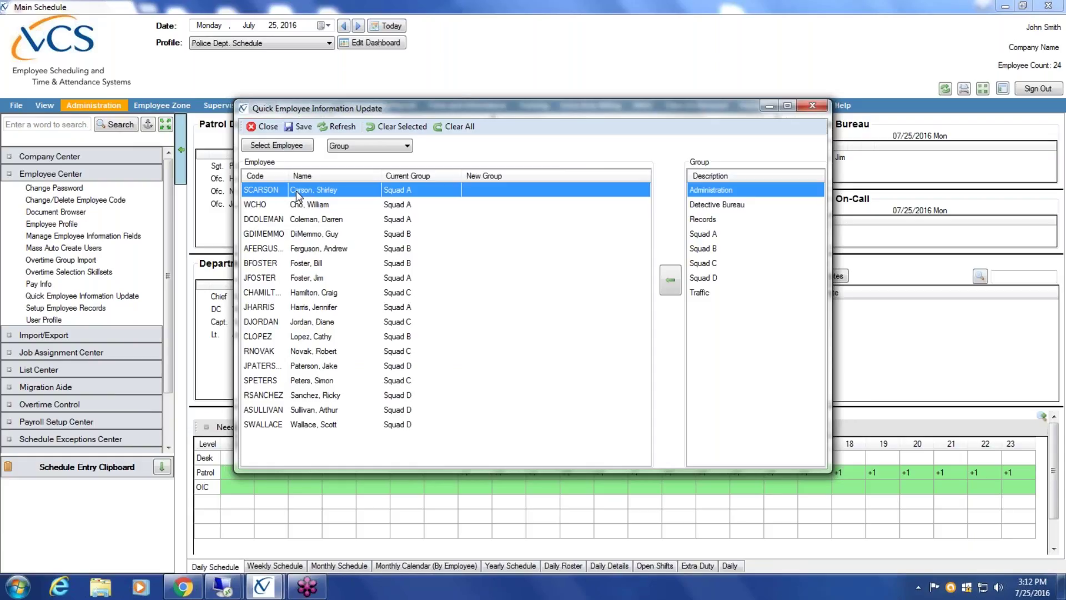
ctrl+click(330, 220)
ctrl+click(331, 234)
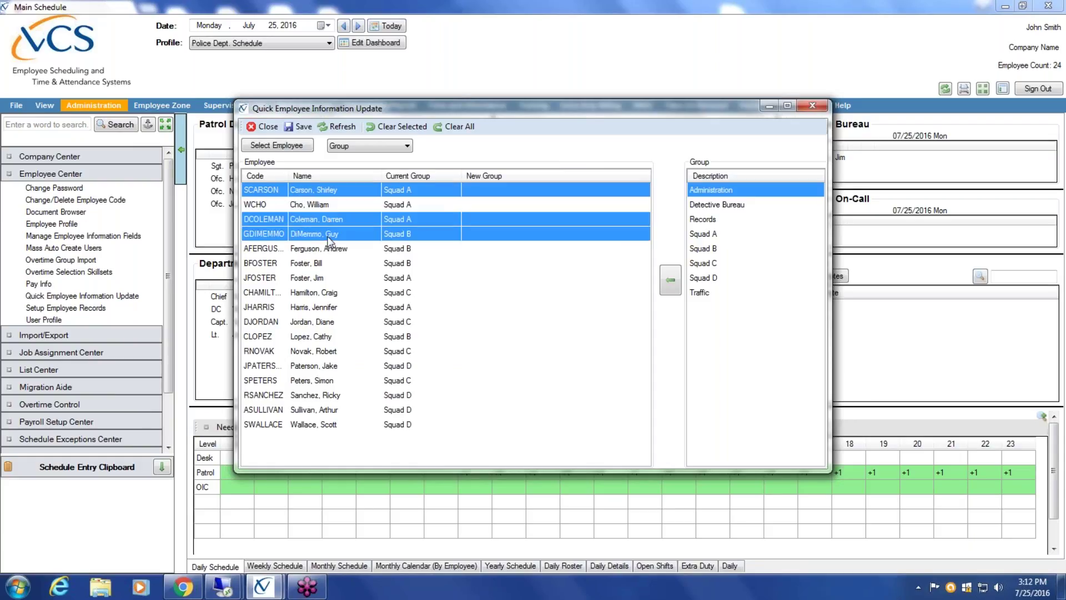
ctrl+click(321, 307)
ctrl+click(314, 366)
ctrl+click(314, 395)
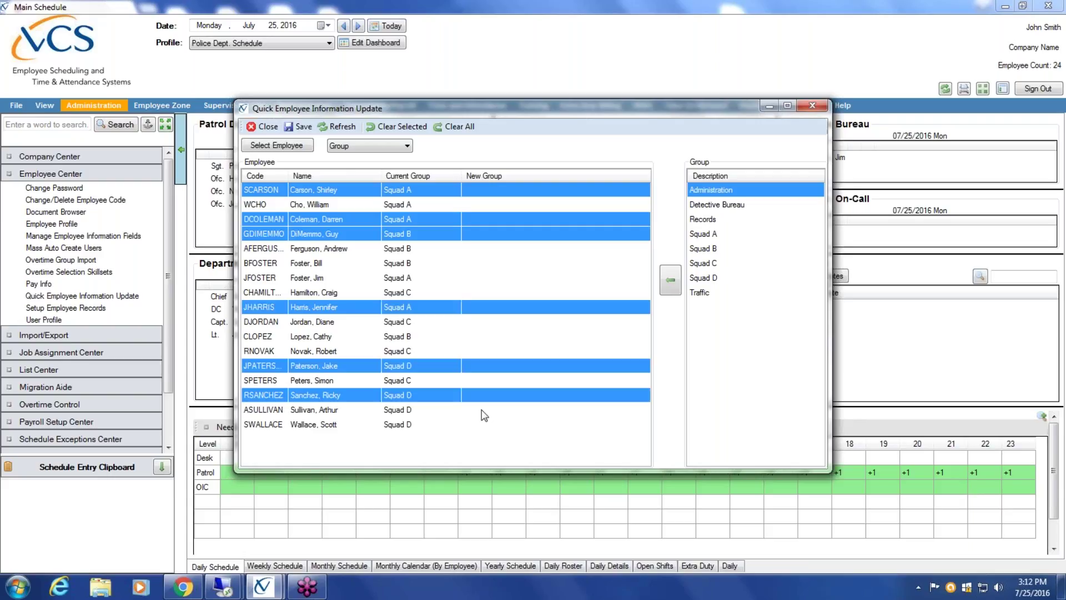
click(714, 250)
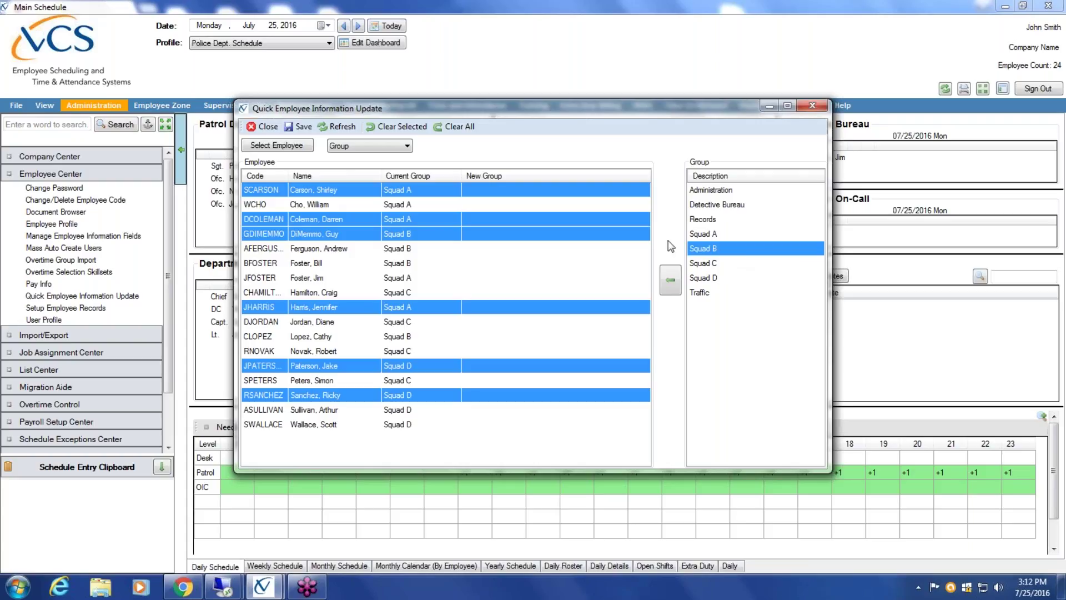
click(671, 282)
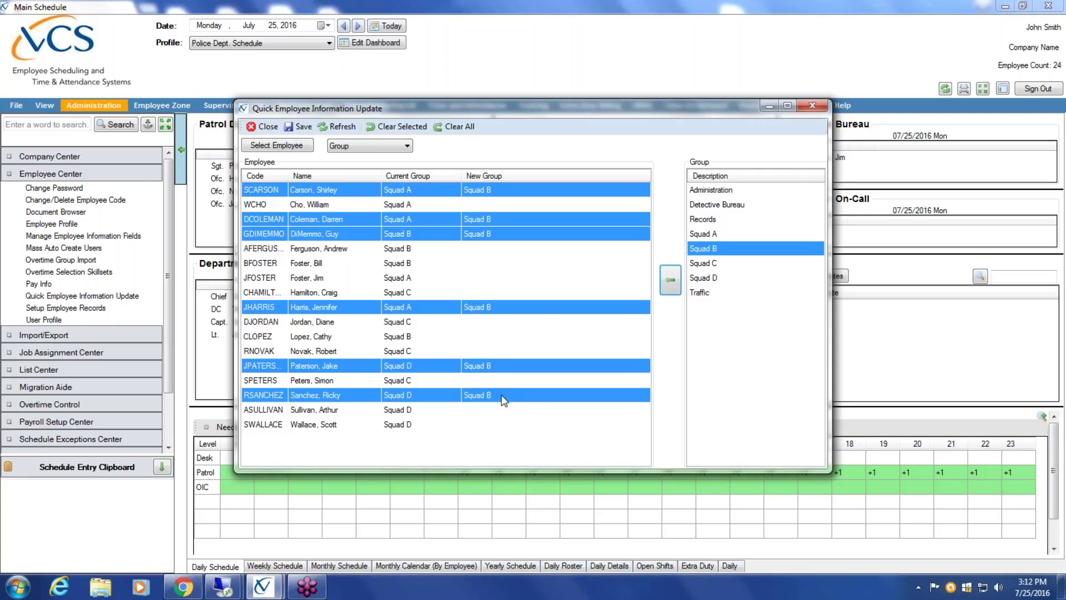
click(410, 146)
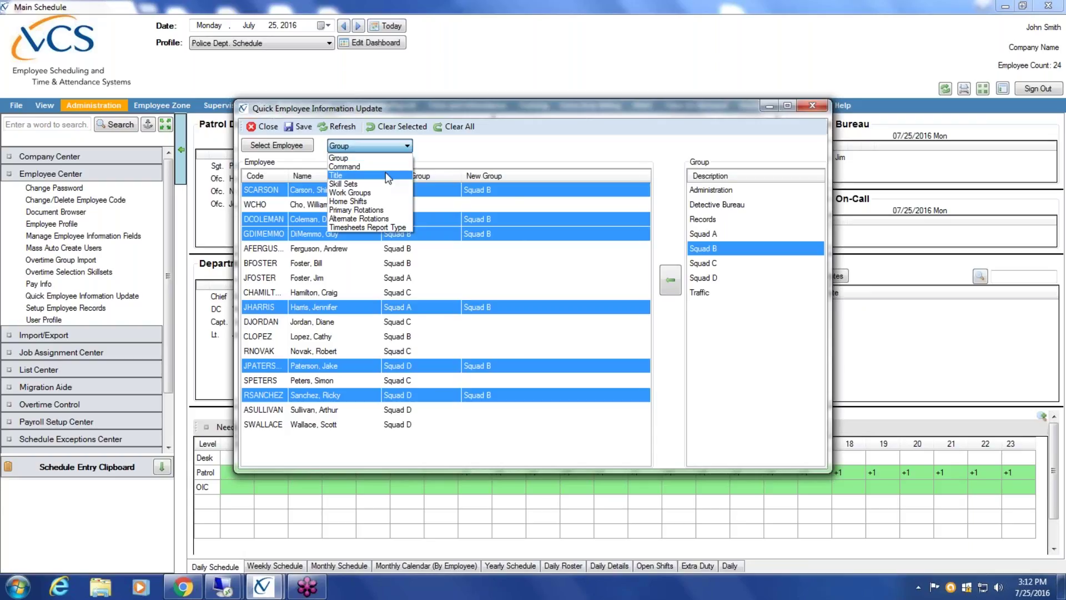
click(388, 176)
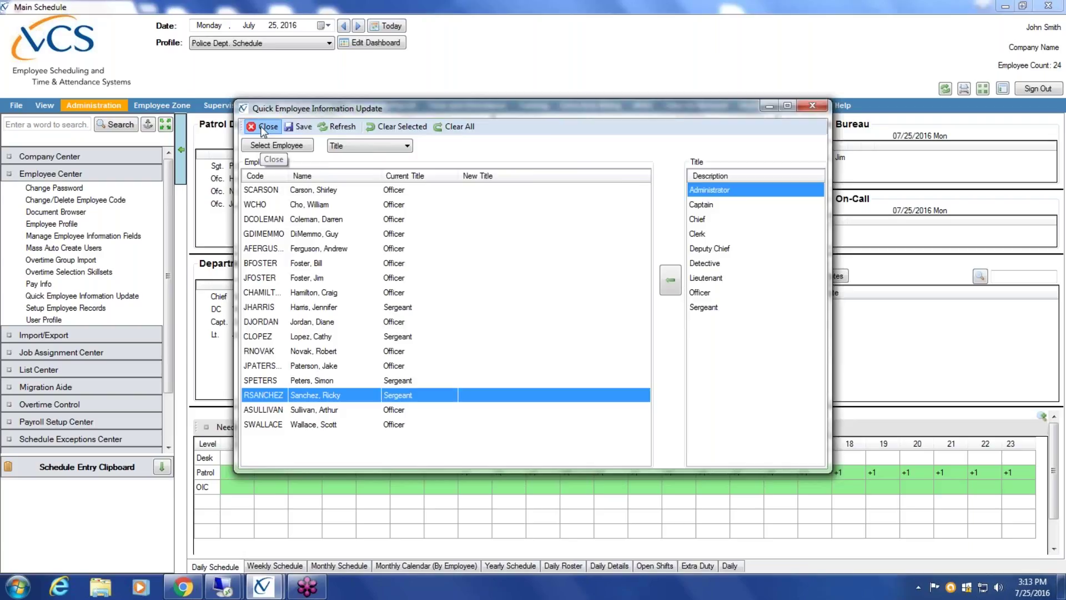
- Close the Quick Employee Information Update window
click(265, 127)
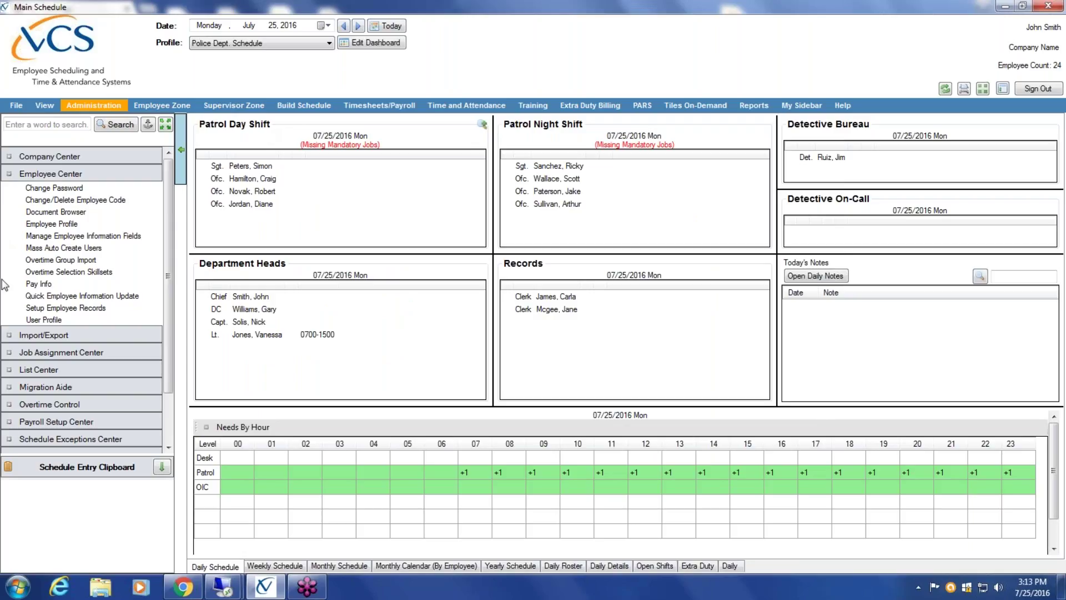
- Open the User Profile window and start a new blank user record
click(69, 320)
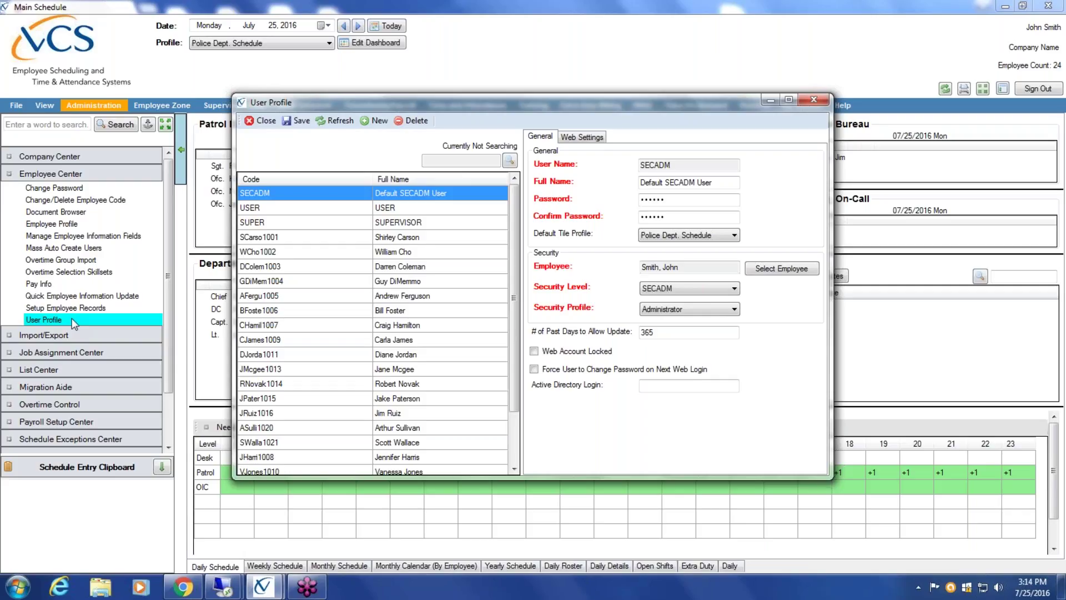
click(379, 122)
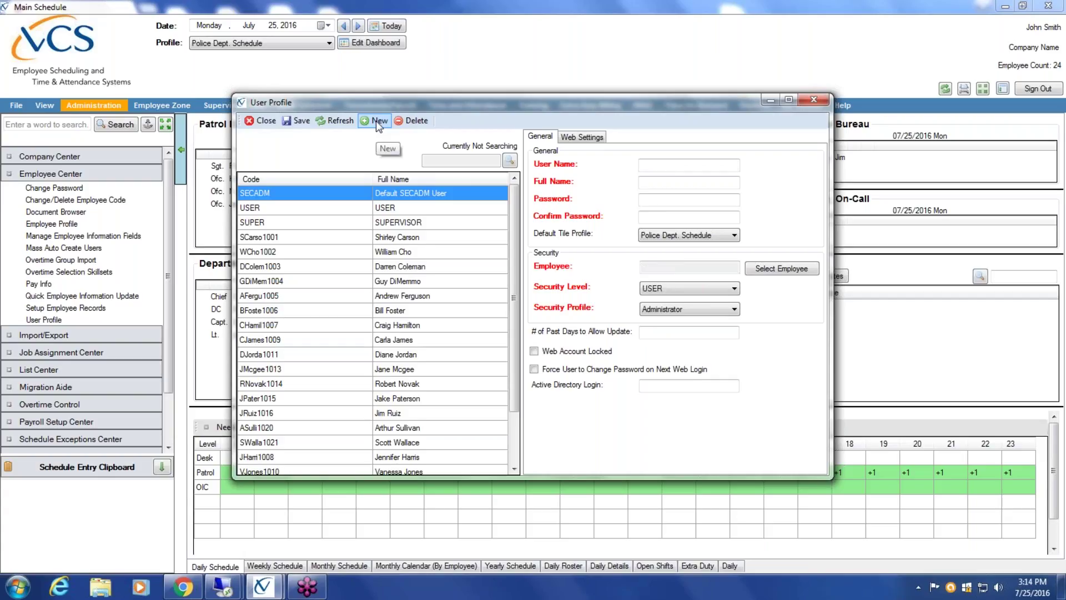
- Enter the new user's login name in the User Name field
click(682, 164)
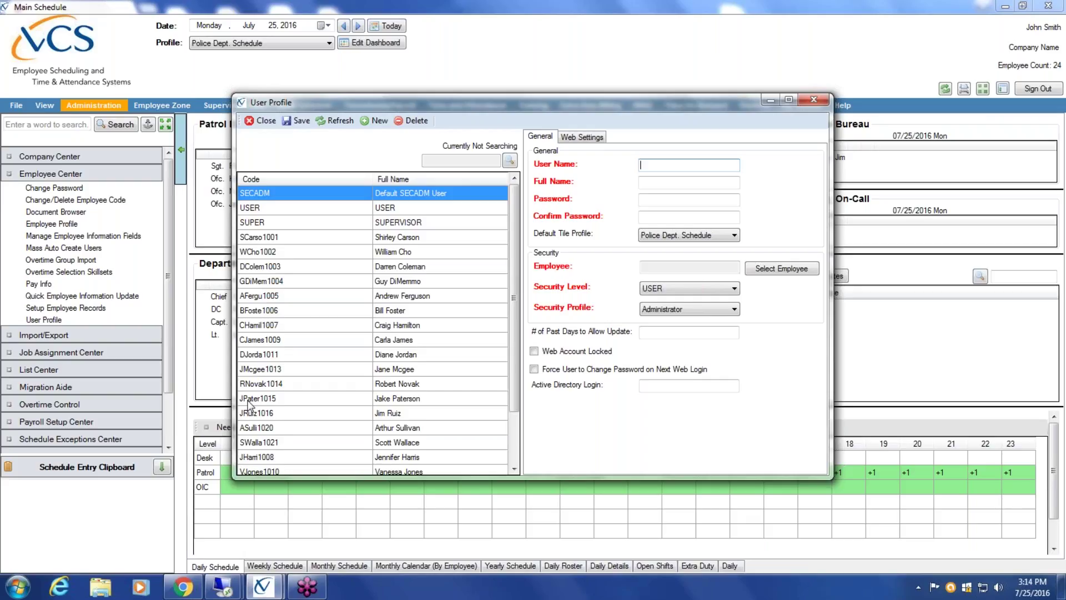
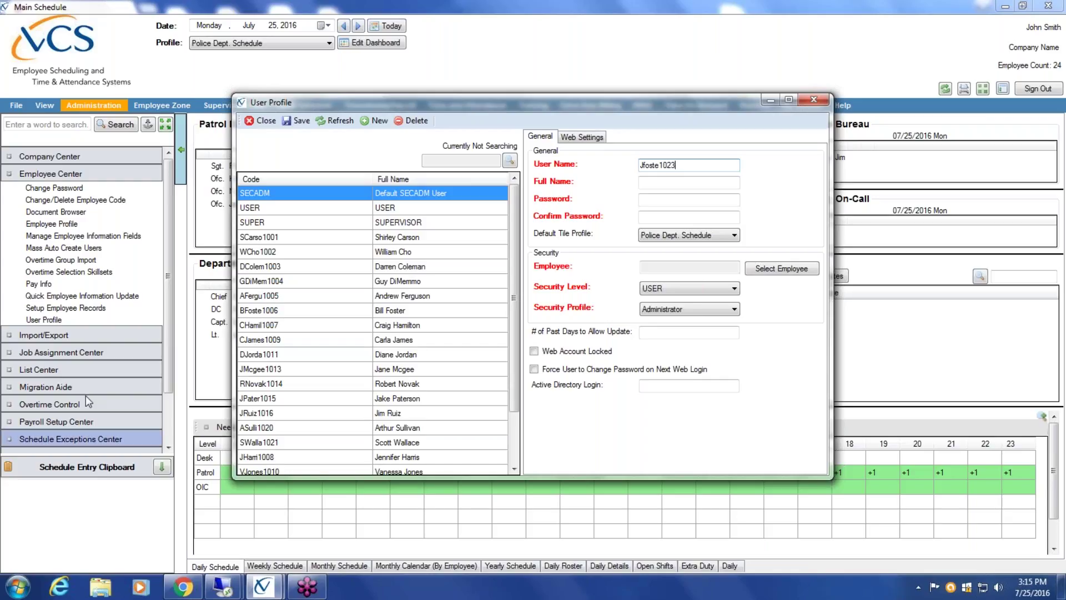
- Enter the new user's first and last name in Full Name
click(674, 183)
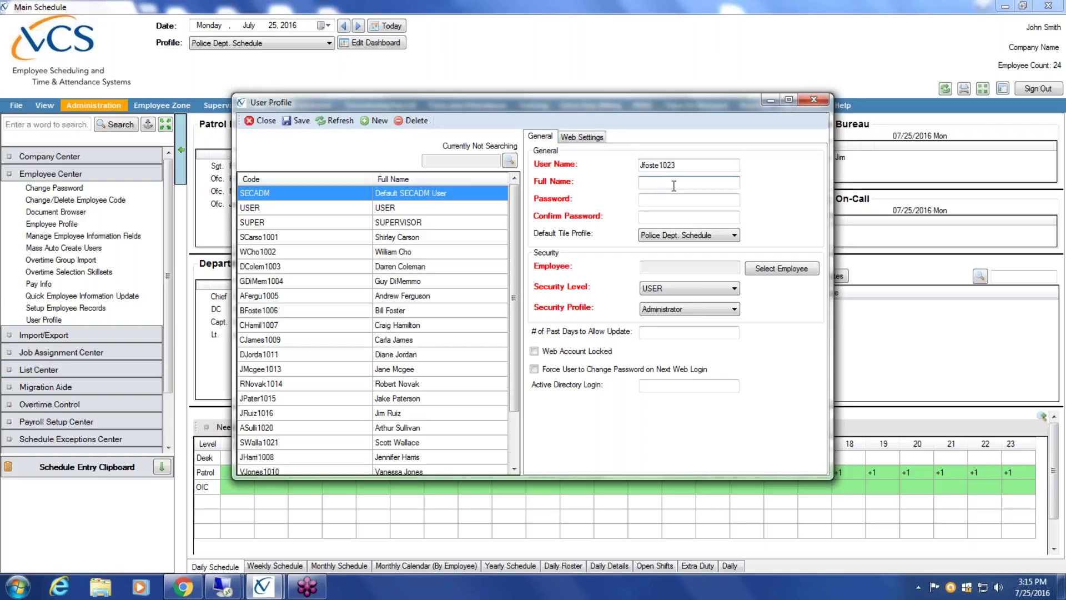
text(Jim)
key(Tab)
text(******)
key(BackSpace)
key(BackSpace)
key(BackSpace)
key(BackSpace)
key(BackSpace)
key(BackSpace)
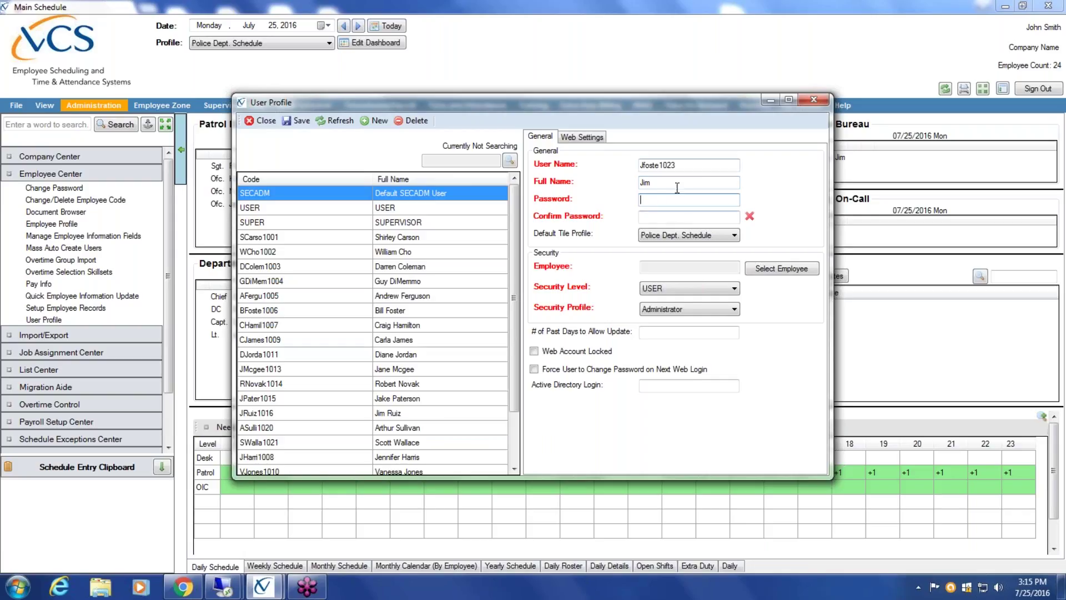
click(677, 183)
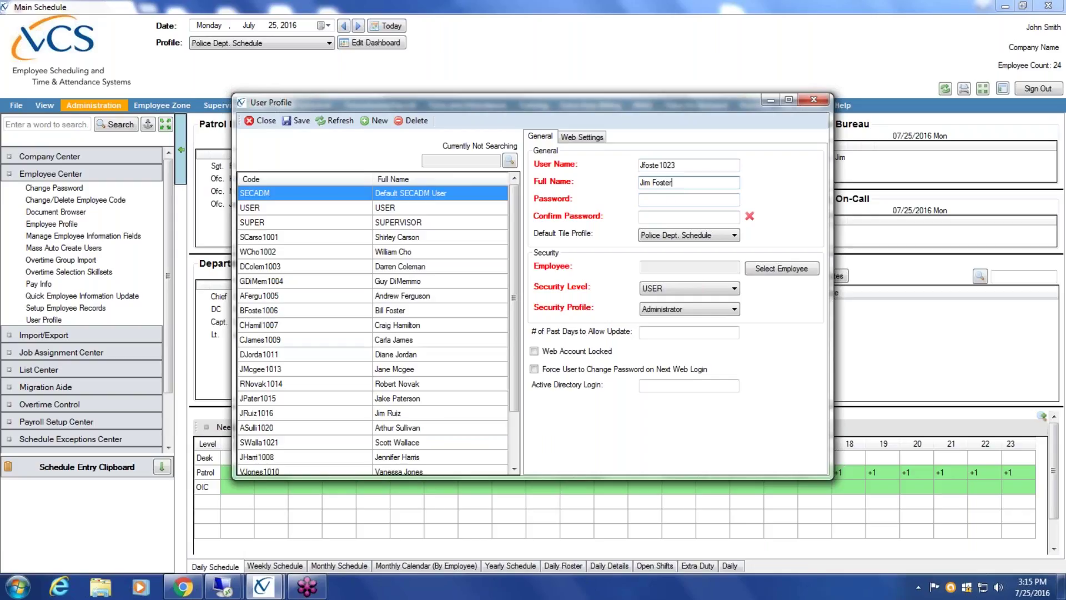
- Enter the new user's password and the same password in Confirm Password
click(694, 203)
text(******)
key(Tab)
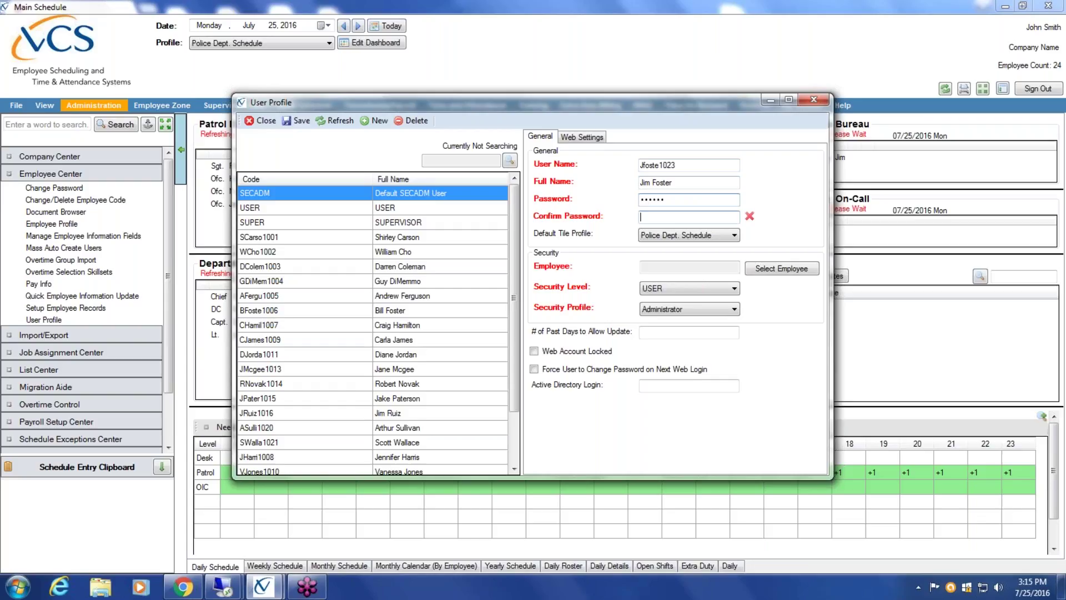
text(******)
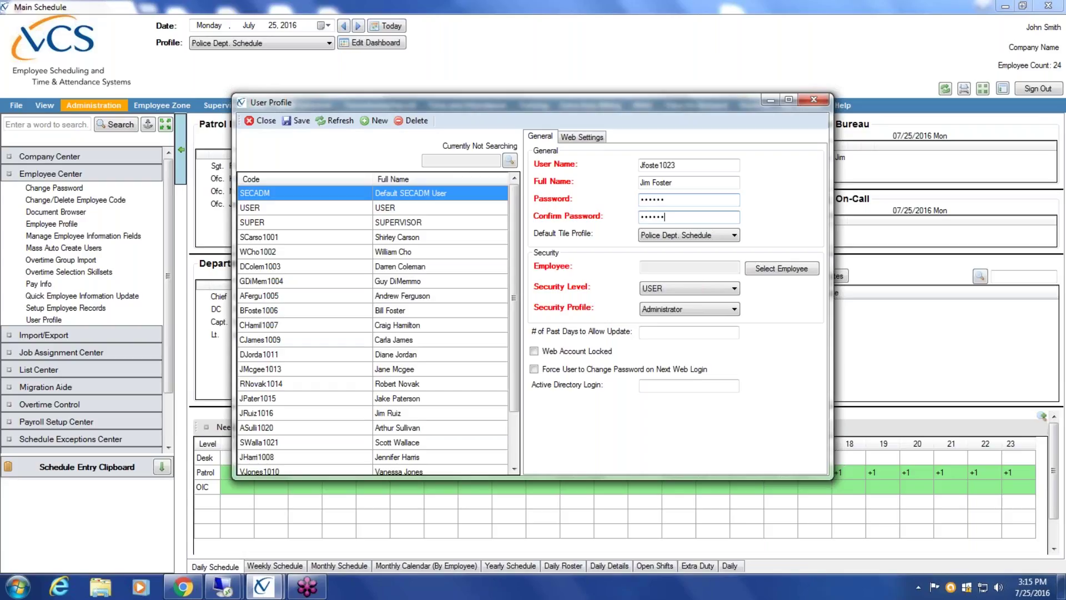
click(735, 235)
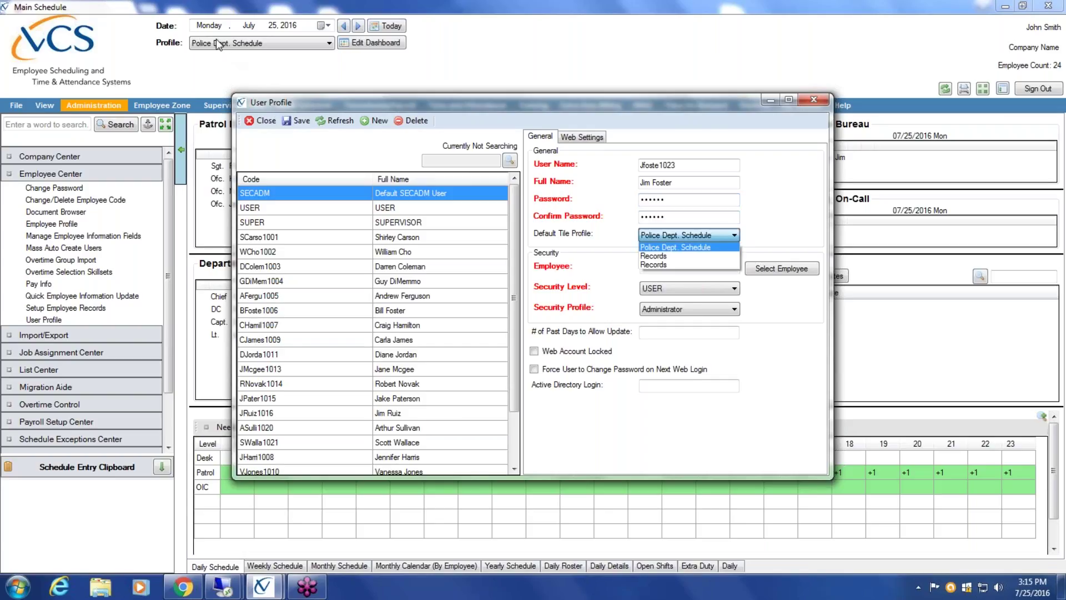
- Keep Police Dept. Schedule as the default tile profile
click(694, 247)
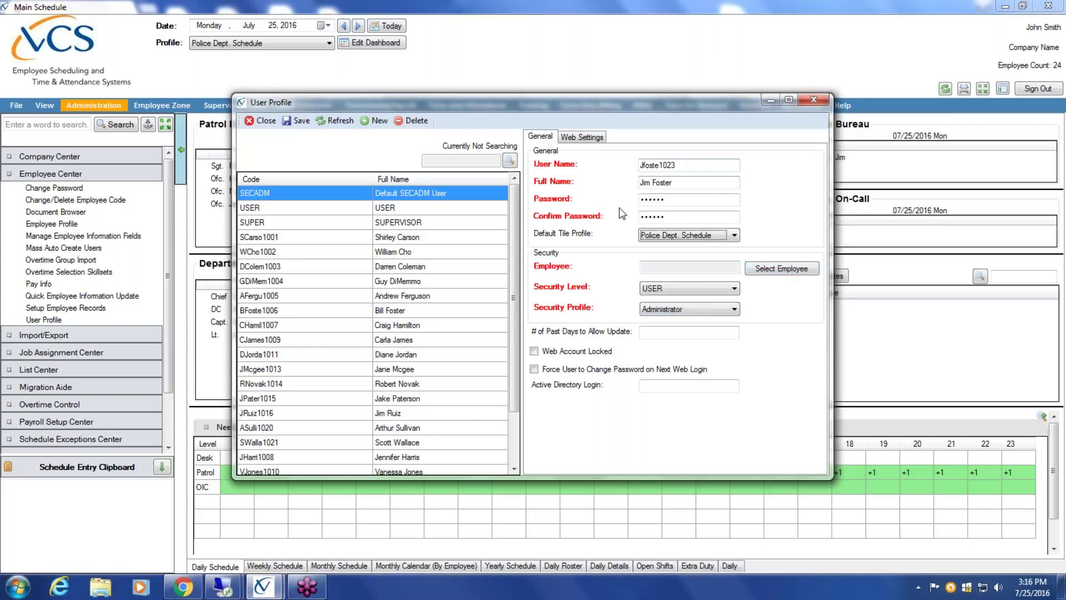
click(771, 269)
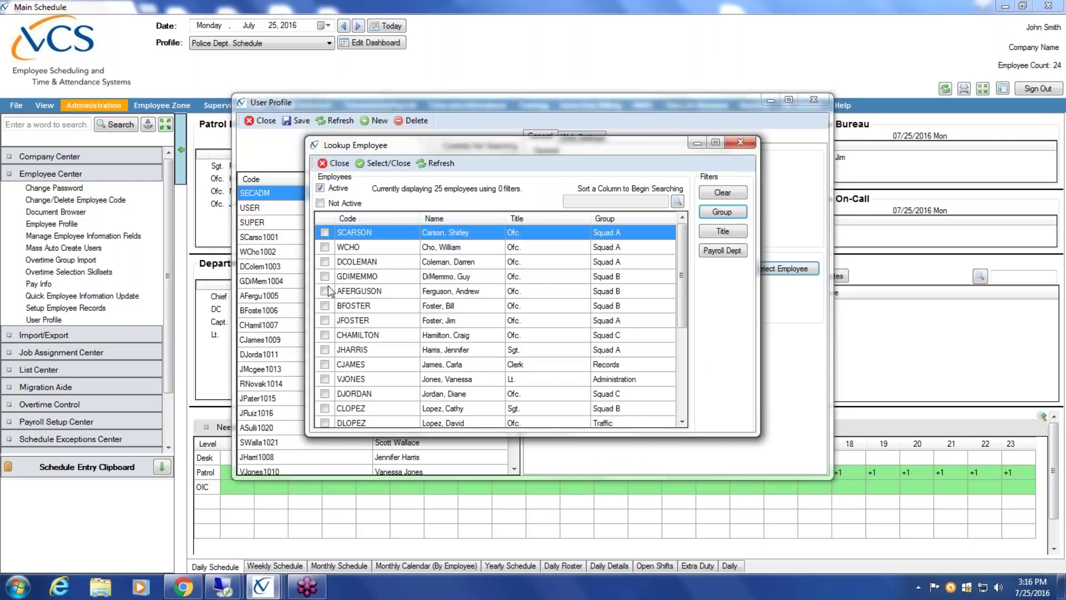
- Link the matching employee record to the profile and set its security profile to User
click(328, 320)
double_click(328, 320)
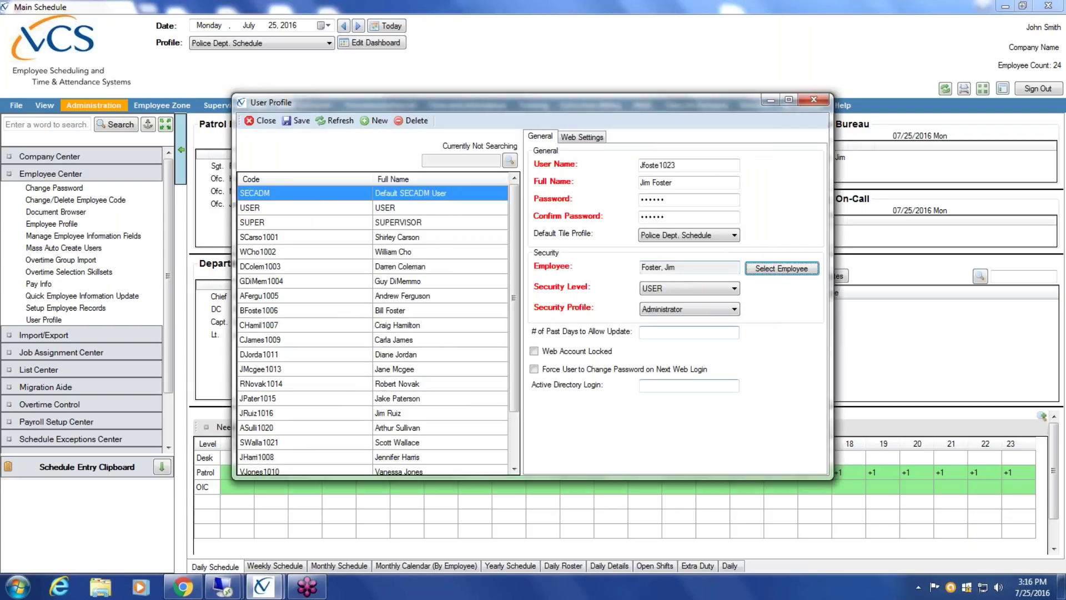
click(734, 309)
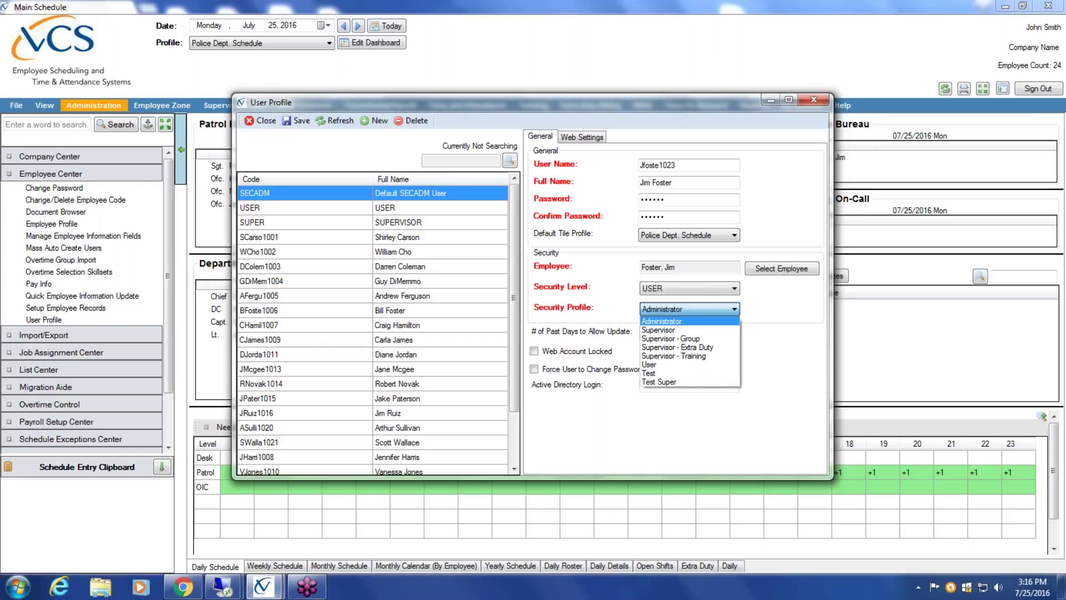
click(681, 366)
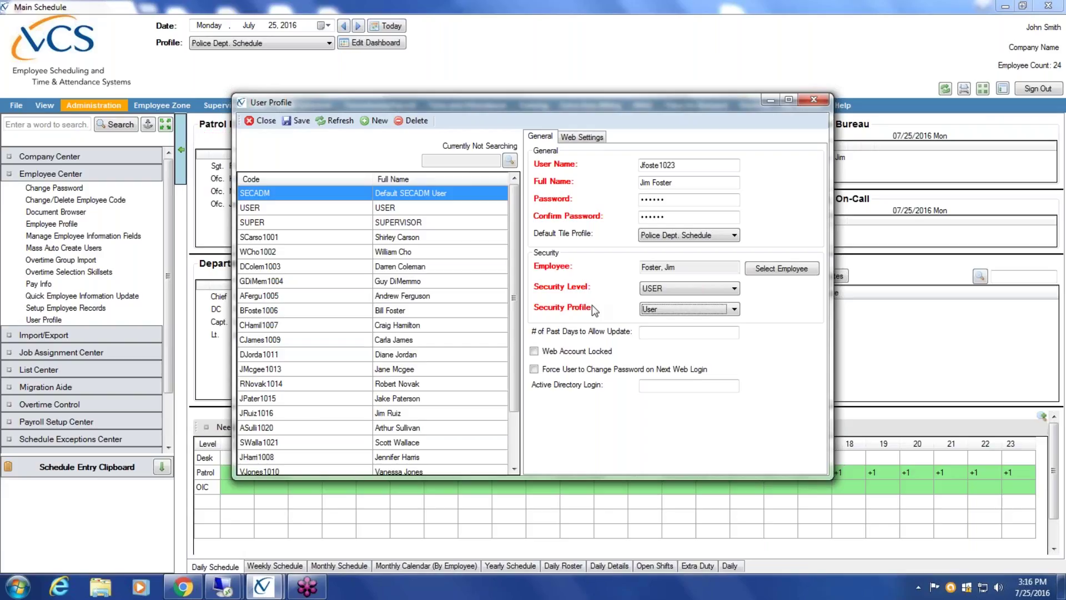
- Allow updates 14 past days back and force a password change at next web login
click(677, 332)
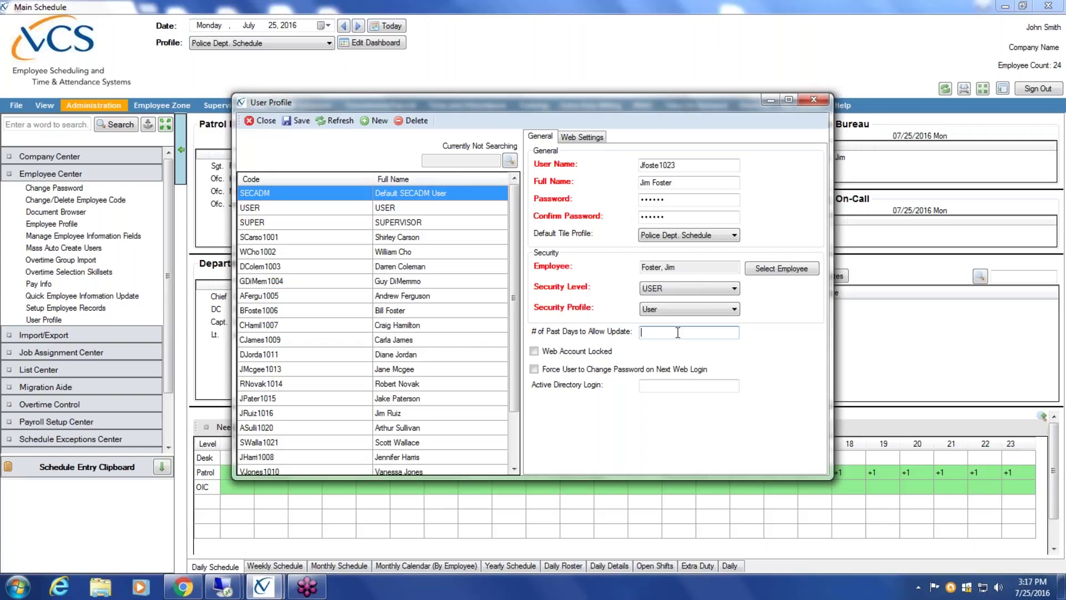
text(14)
click(534, 370)
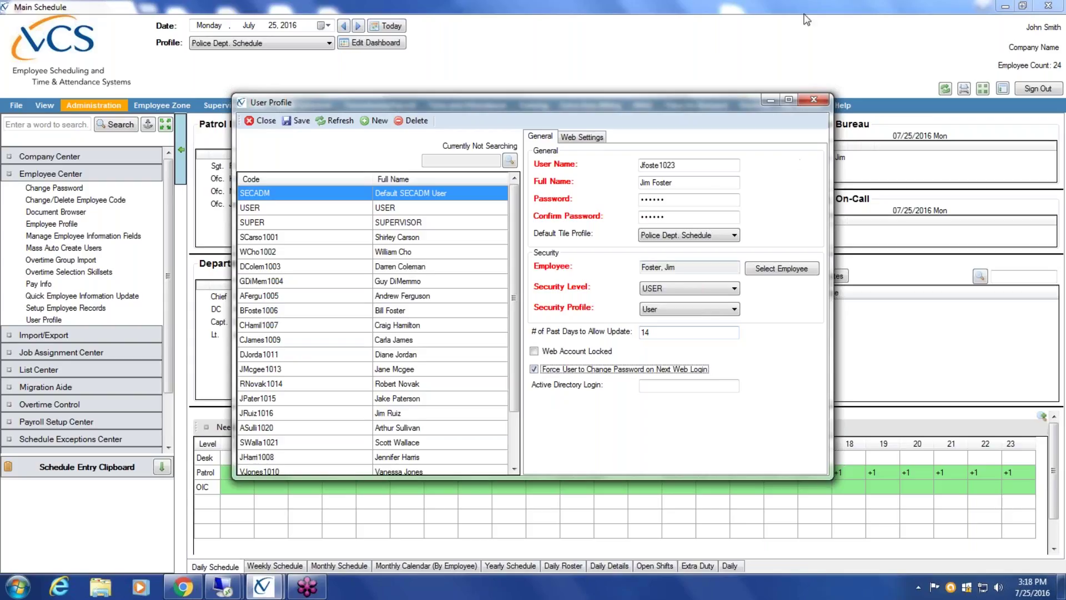
click(701, 199)
click(700, 217)
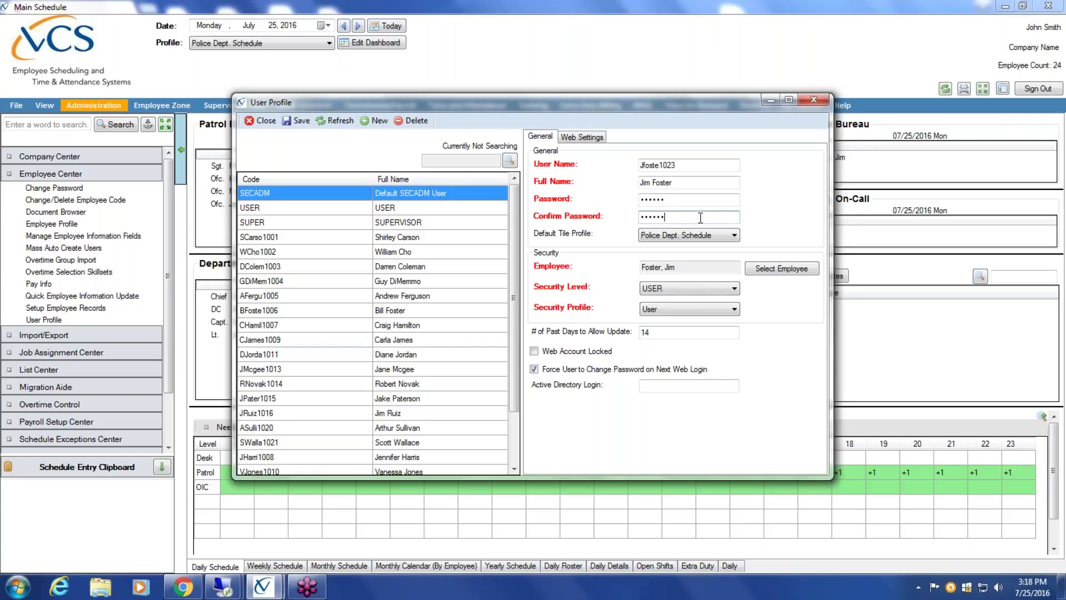
- Set the user's web dashboard to Patrol and save the new user profile
click(590, 139)
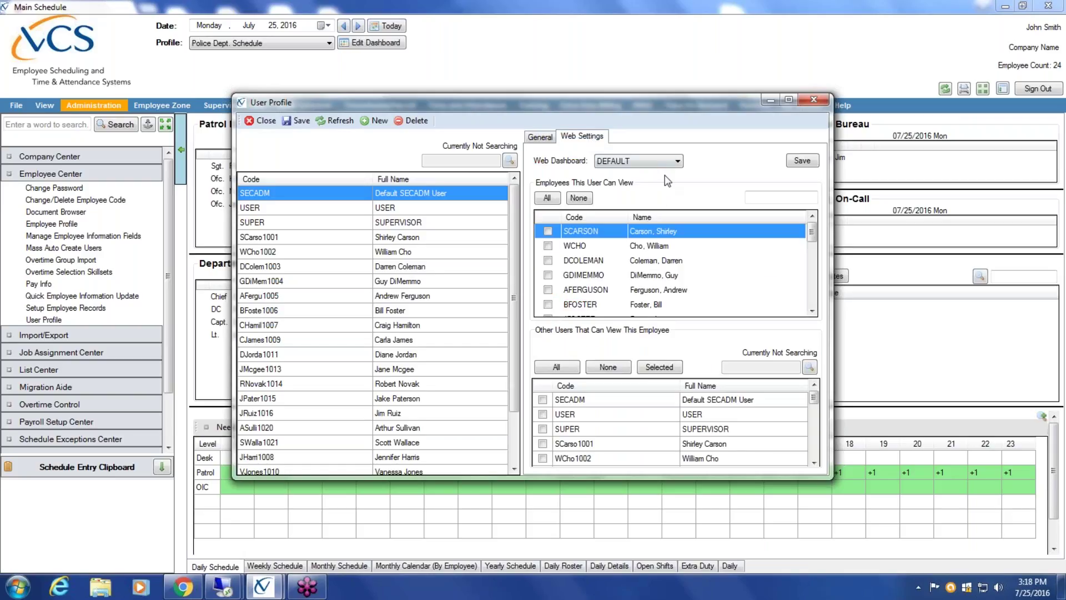
click(678, 164)
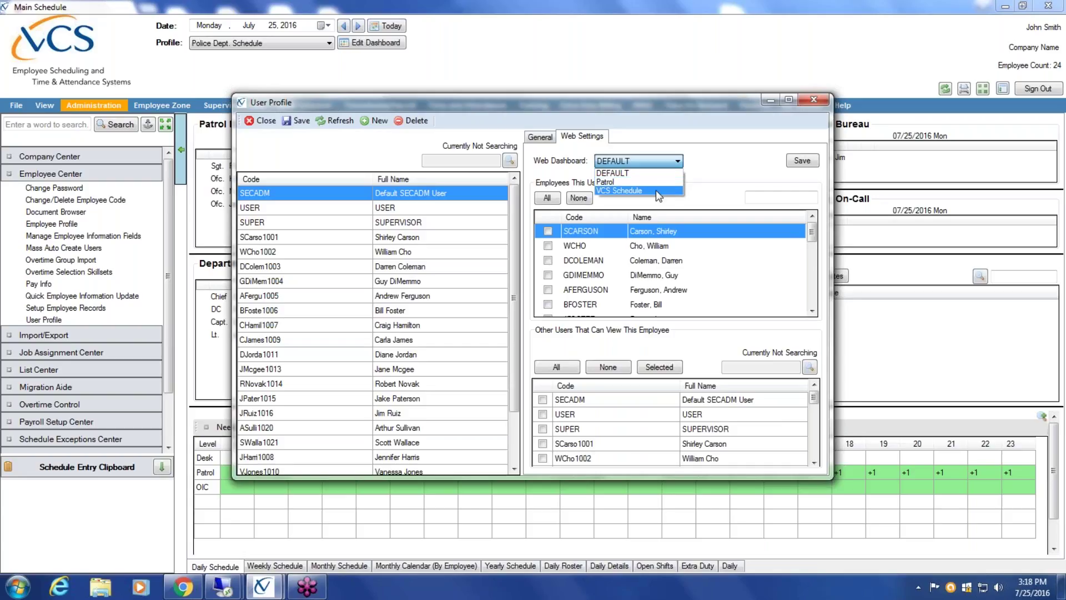
click(658, 183)
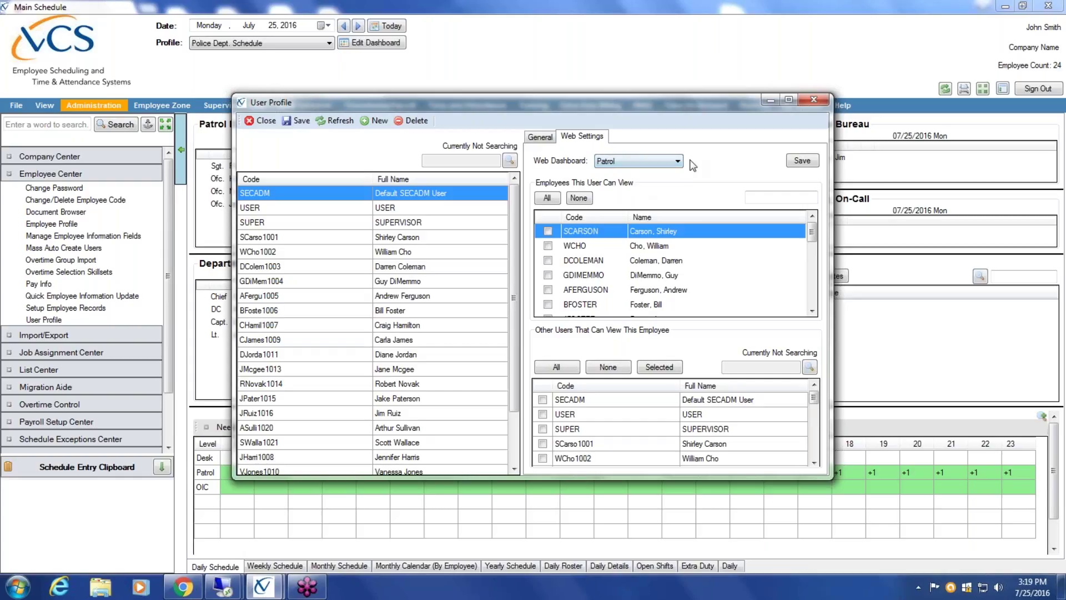
click(300, 119)
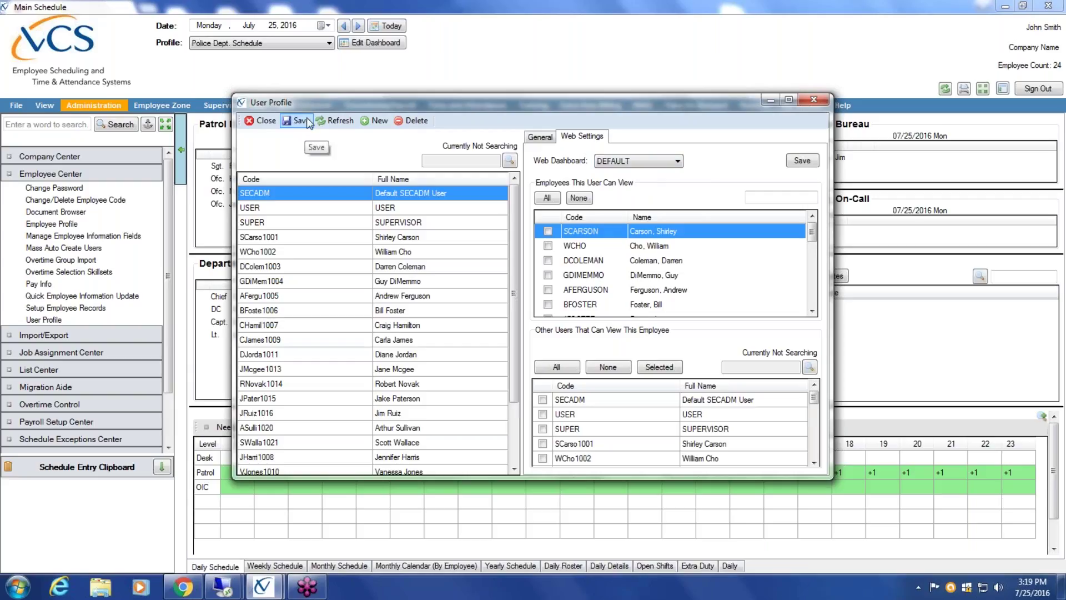
- Select the new user in the list, review its General details, and close the window
drag(515, 381, 520, 432)
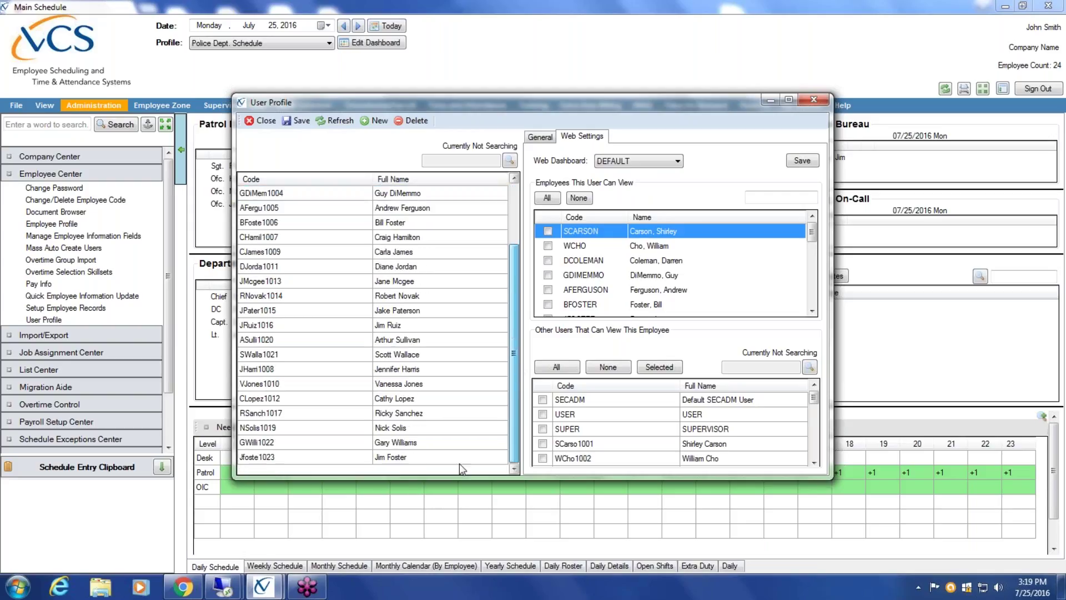
click(422, 457)
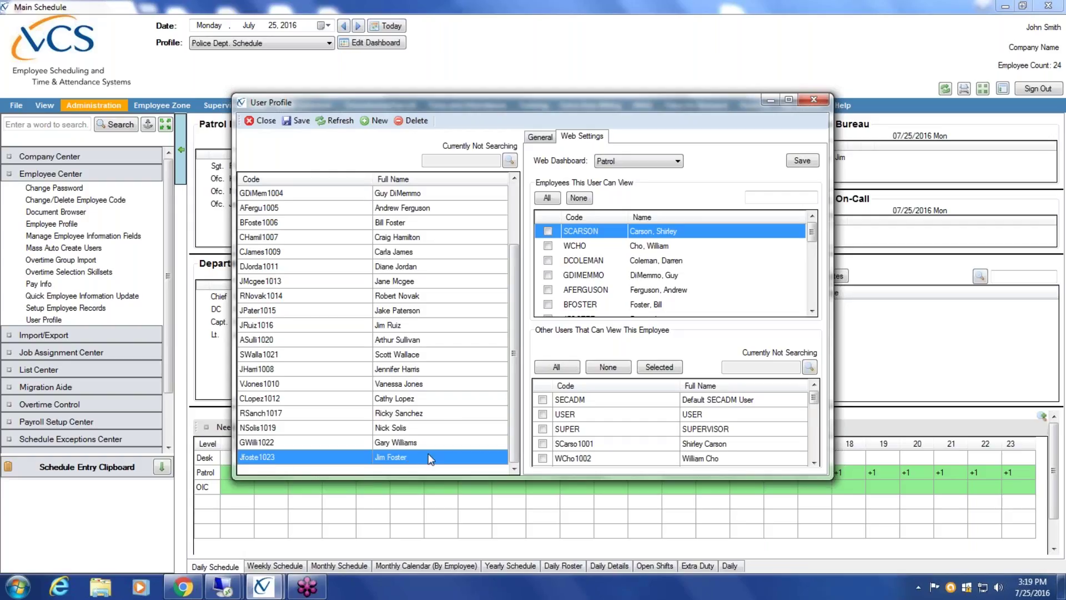
click(539, 136)
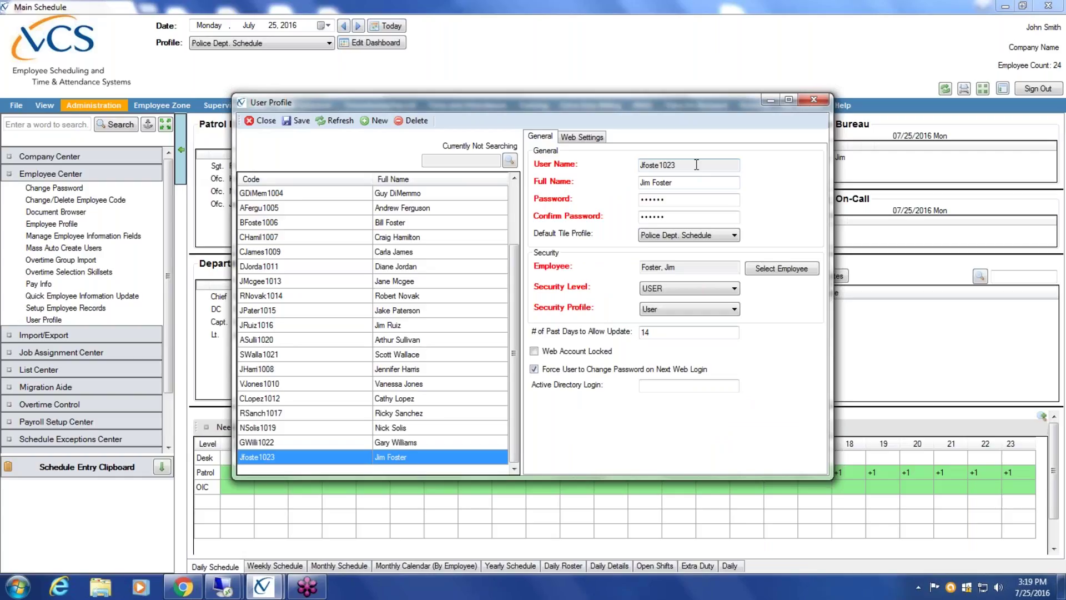
click(261, 120)
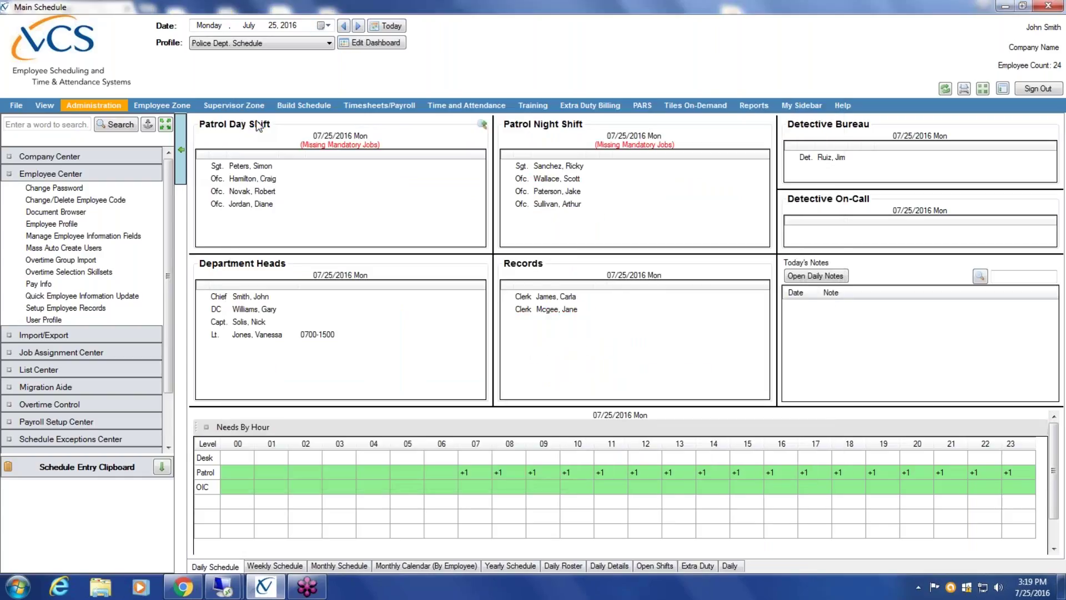